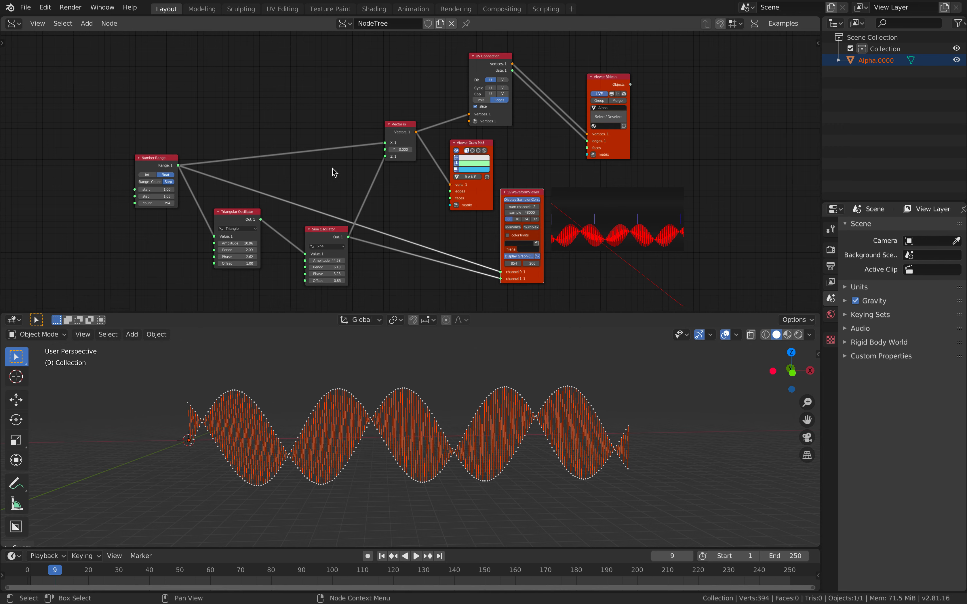
Save the project as the next incremented version of OSC_WAVE_001.blend on the Desktop
{"action": "scroll", "coordinate": [442, 105], "scroll_direction": "up", "scroll_amount": 1}
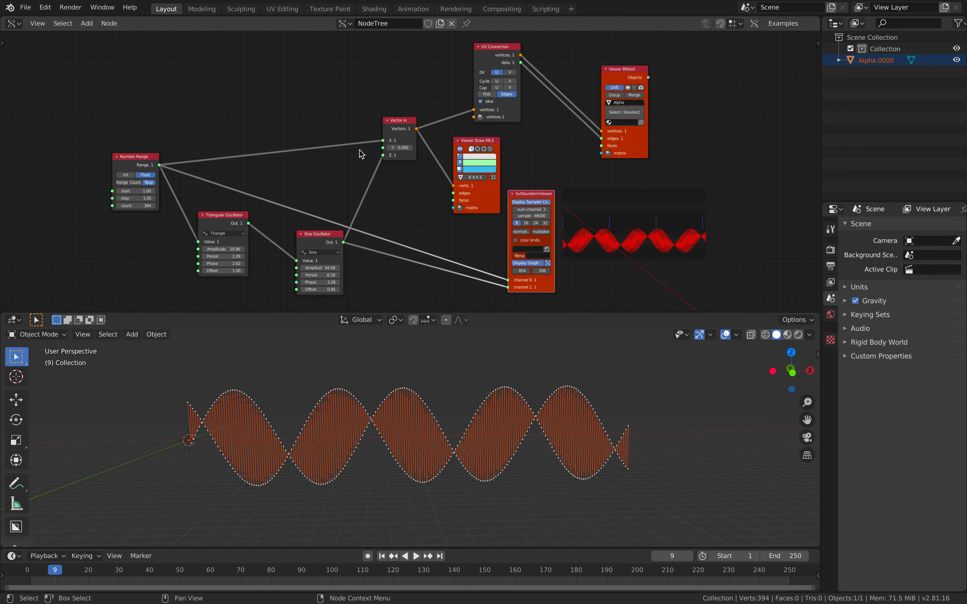
{"action": "left_click", "coordinate": [25, 7]}
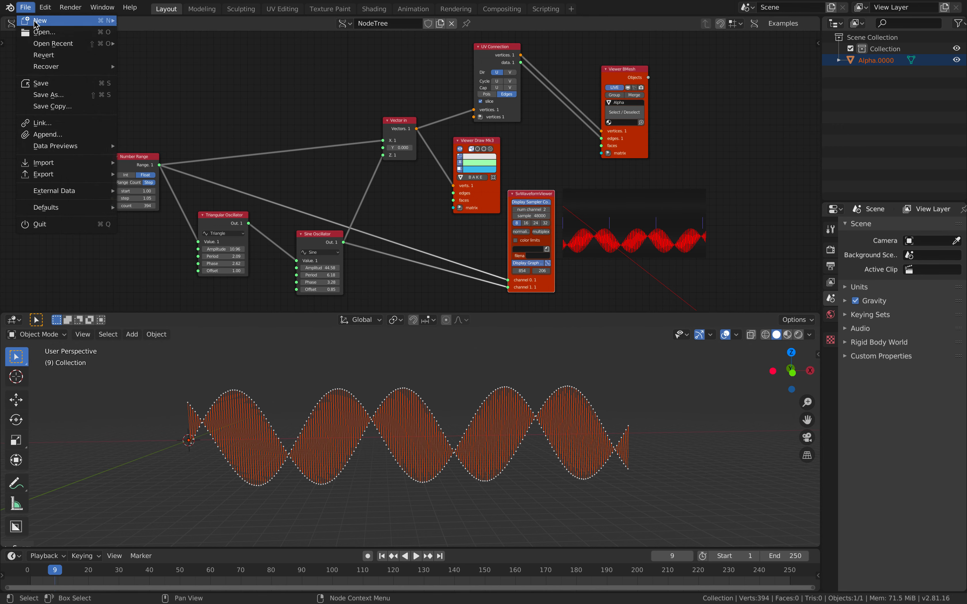
{"action": "left_click", "coordinate": [25, 8]}
{"action": "left_click", "coordinate": [26, 7]}
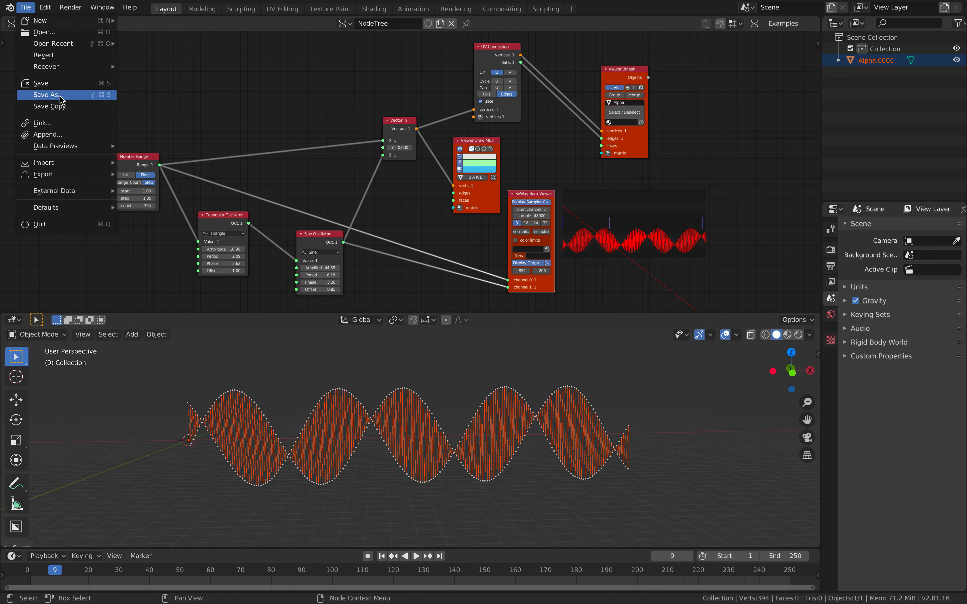
{"action": "key", "text": "Return"}
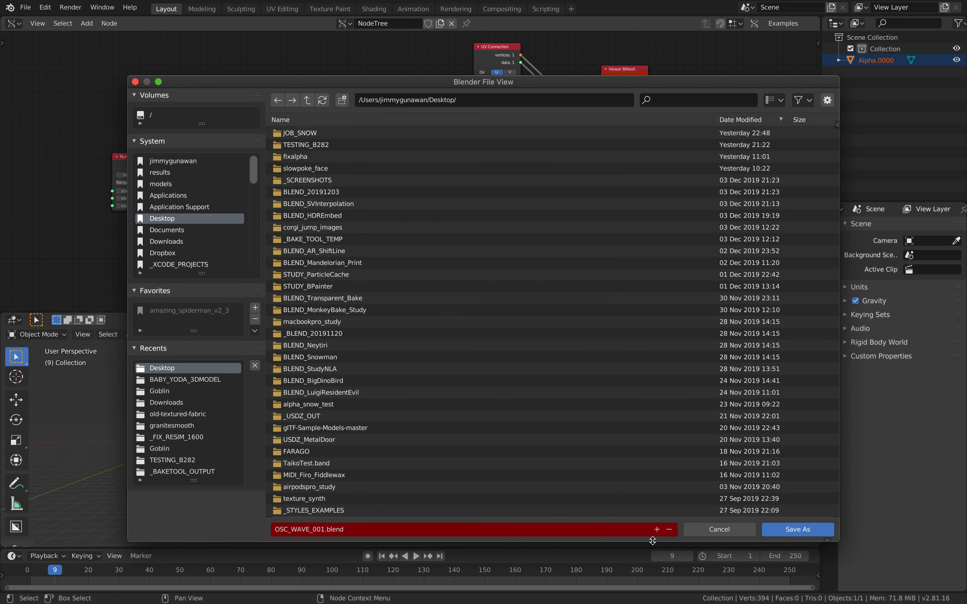
{"action": "left_click", "coordinate": [657, 529]}
{"action": "left_click", "coordinate": [774, 530]}
Delete all nodes from the node tree and remove the Alpha.0000 wave object from the scene
{"action": "key", "text": "a"}
{"action": "key", "text": "x"}
{"action": "middle_click_drag", "start_coordinate": [464, 388], "coordinate": [420, 401]}
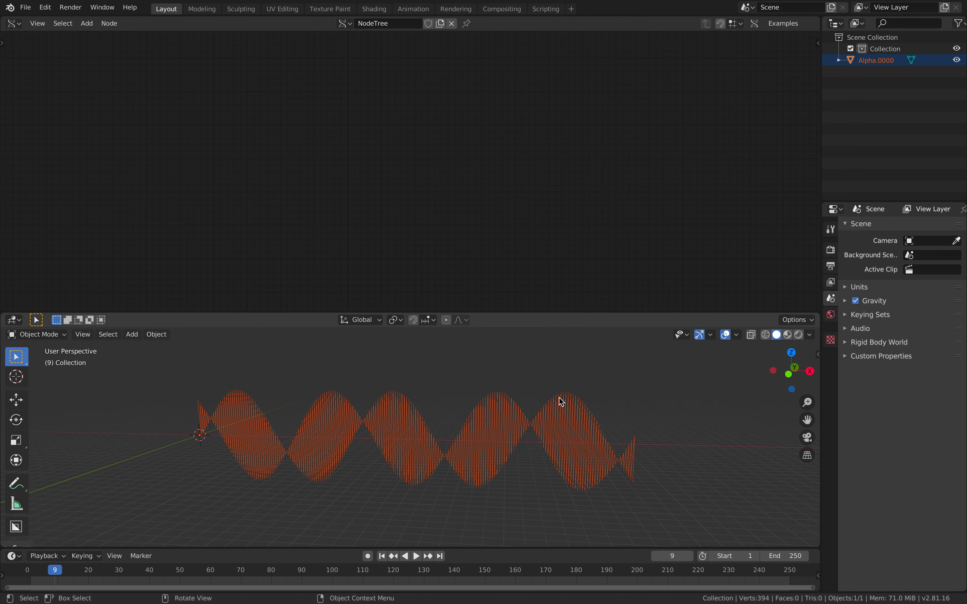
{"action": "left_click", "coordinate": [875, 61]}
{"action": "key", "text": "x"}
{"action": "left_click", "coordinate": [563, 447]}
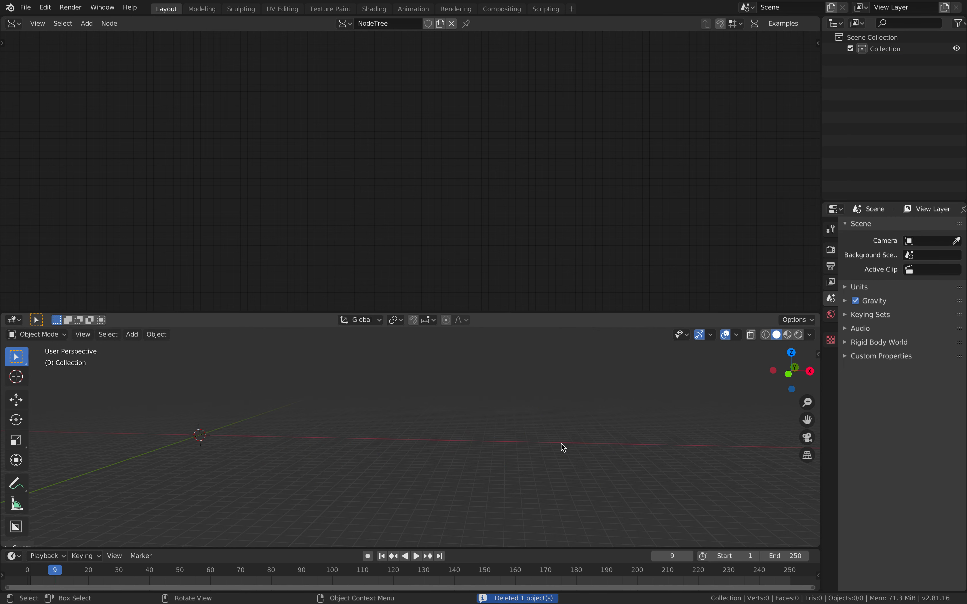
Add a Sine Oscillator node to the empty node tree
{"action": "middle_click_drag", "start_coordinate": [562, 447], "coordinate": [400, 340]}
{"action": "key", "text": "shift+a"}
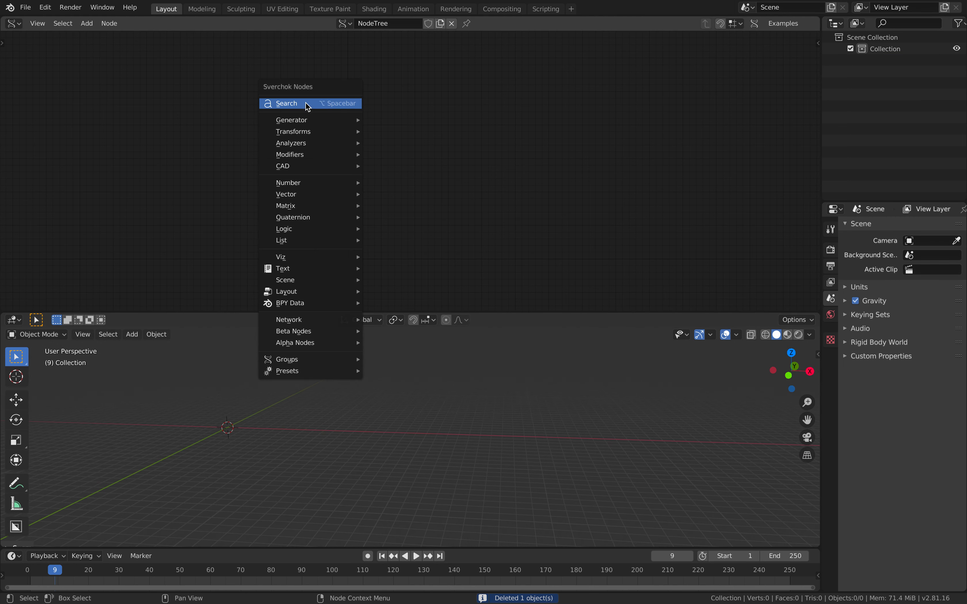
{"action": "left_click", "coordinate": [305, 103]}
{"action": "type", "text": "osc"}
{"action": "key", "text": "Return"}
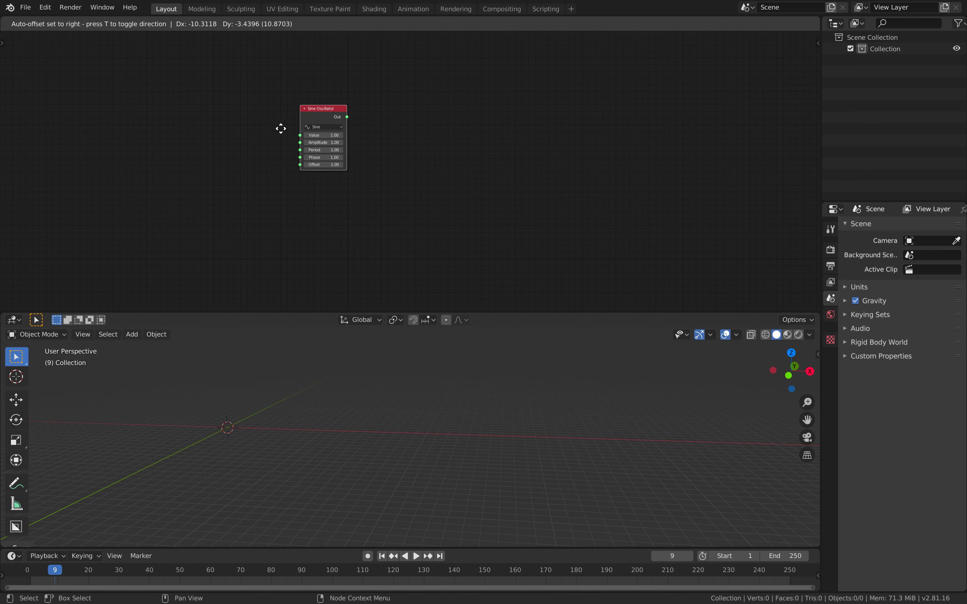
{"action": "left_click", "coordinate": [355, 135]}
{"action": "scroll", "coordinate": [355, 134], "scroll_direction": "up", "scroll_amount": 2}
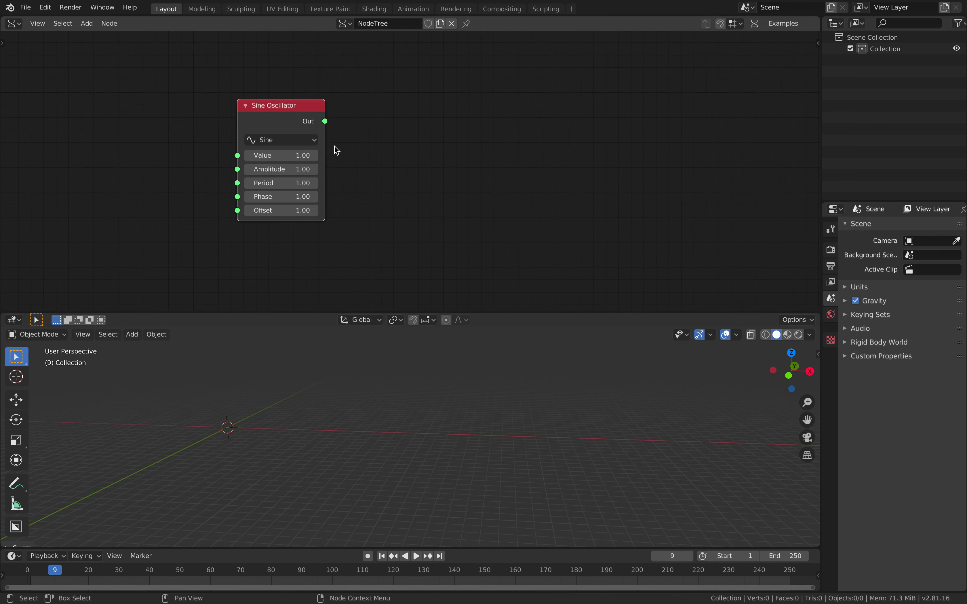
{"action": "left_click", "coordinate": [308, 140]}
{"action": "middle_click_drag", "start_coordinate": [378, 141], "coordinate": [407, 141]}
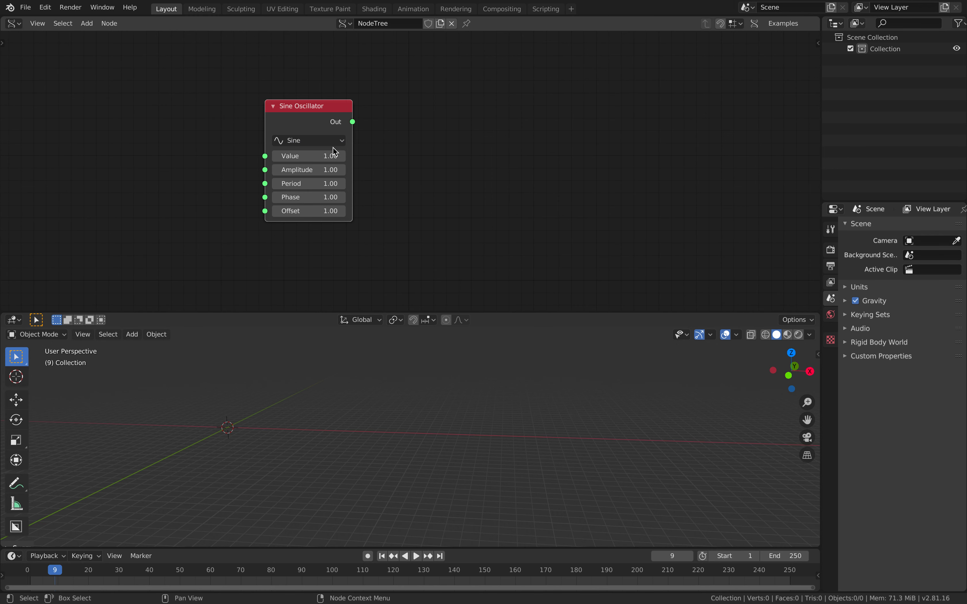
Add a Scalar Math node beside the Sine Oscillator, open its function list, and delete the node
{"action": "key", "text": "shift+a"}
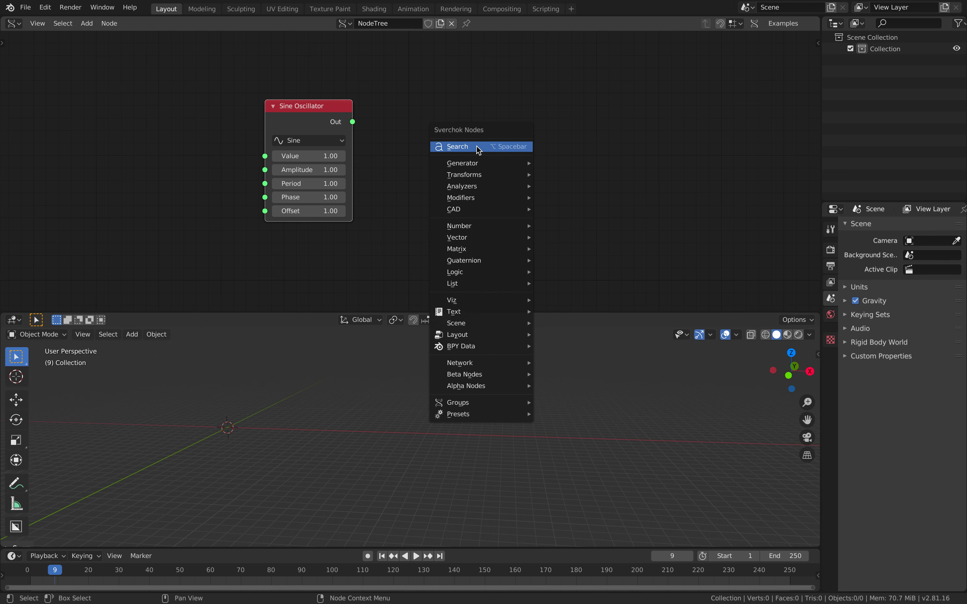
{"action": "left_click", "coordinate": [478, 148]}
{"action": "type", "text": "math"}
{"action": "key", "text": "Down"}
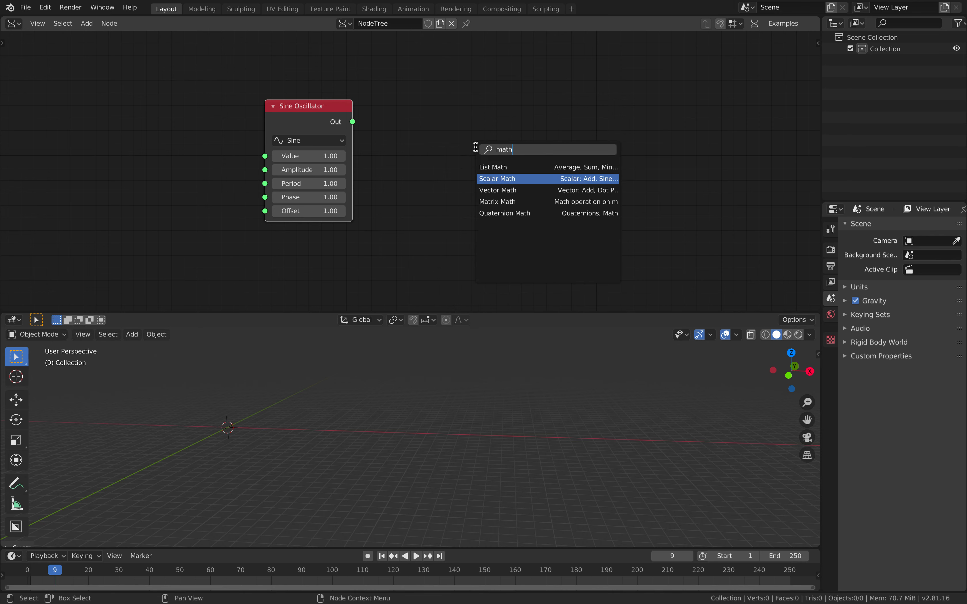
{"action": "key", "text": "Return"}
{"action": "left_click", "coordinate": [447, 146]}
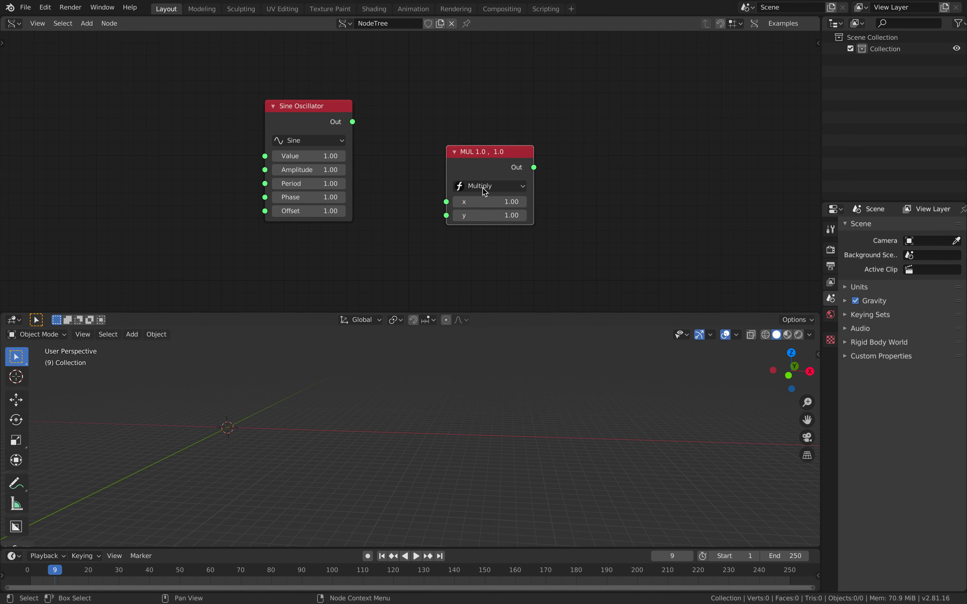
{"action": "left_click", "coordinate": [484, 187]}
{"action": "key", "text": "x"}
Reposition the oscillator node and choose Sine from its list of wave functions
{"action": "left_click_drag", "start_coordinate": [319, 108], "coordinate": [335, 110]}
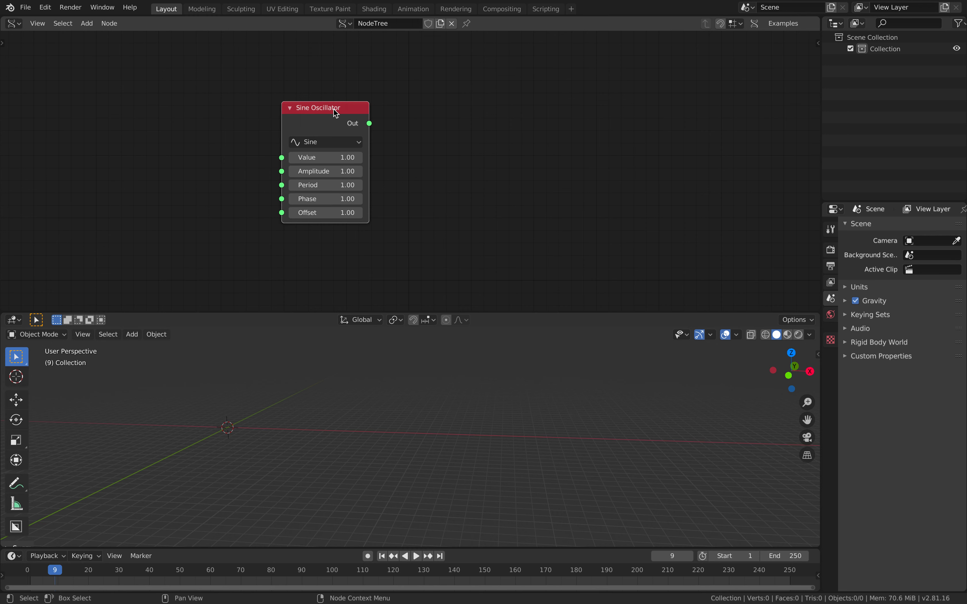
{"action": "left_click", "coordinate": [337, 143]}
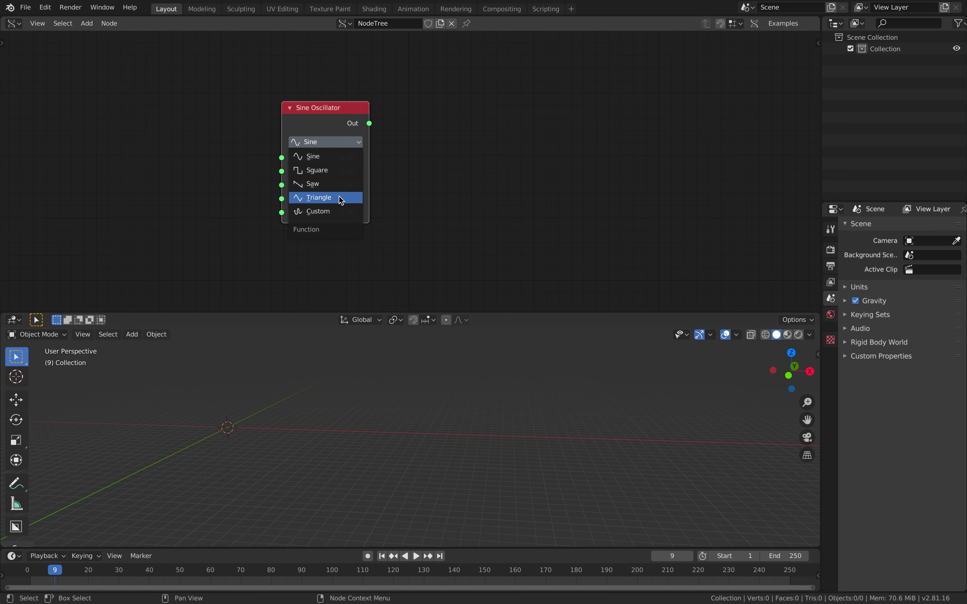
{"action": "left_click", "coordinate": [330, 157]}
{"action": "left_click_drag", "start_coordinate": [329, 119], "coordinate": [339, 127]}
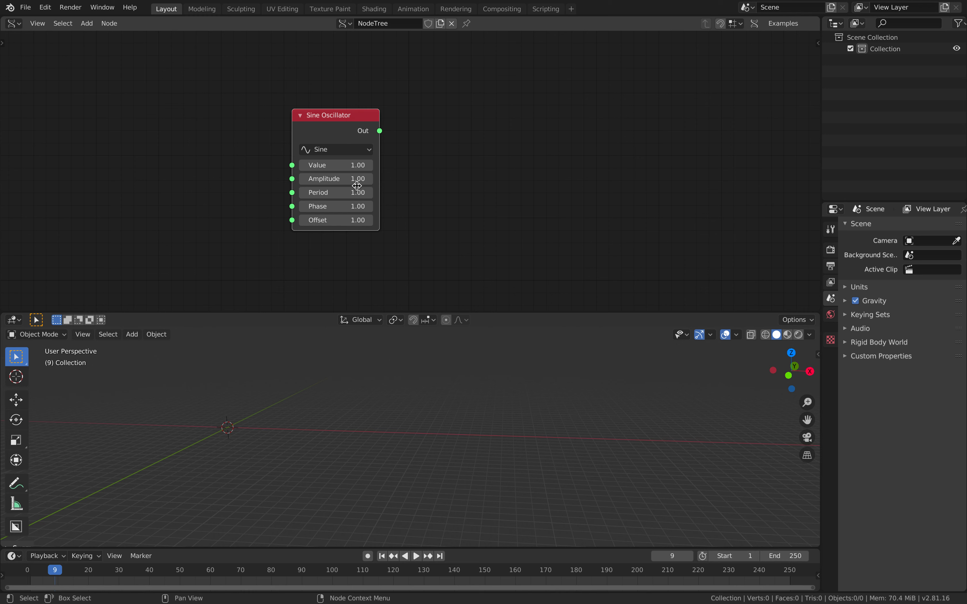
Add a Stethoscope MK2 node and connect the Sine Oscillator's Out to its Data input
{"action": "middle_click_drag", "start_coordinate": [499, 134], "coordinate": [462, 136]}
{"action": "key", "text": "shift+a"}
{"action": "left_click", "coordinate": [468, 135]}
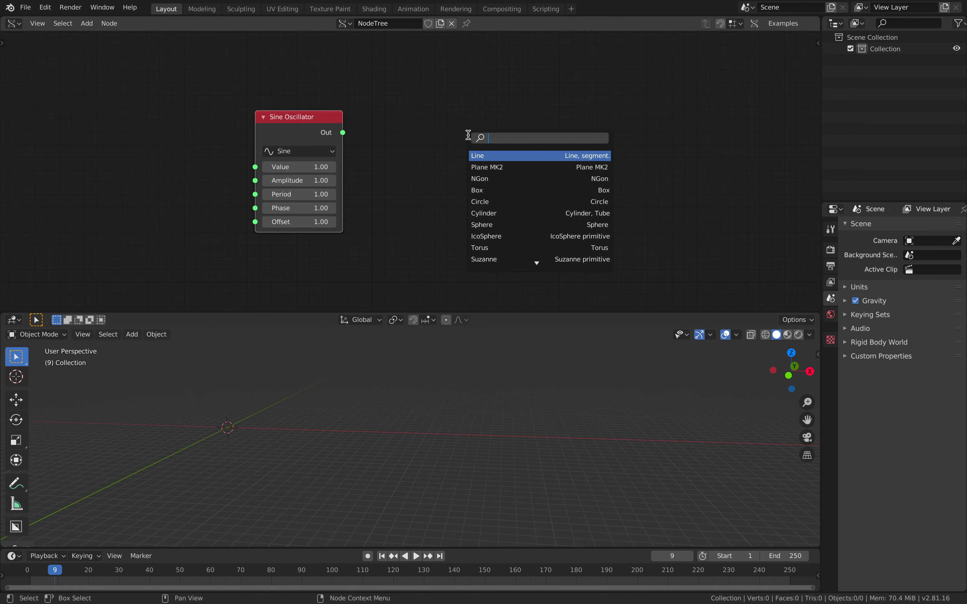
{"action": "type", "text": "ste"}
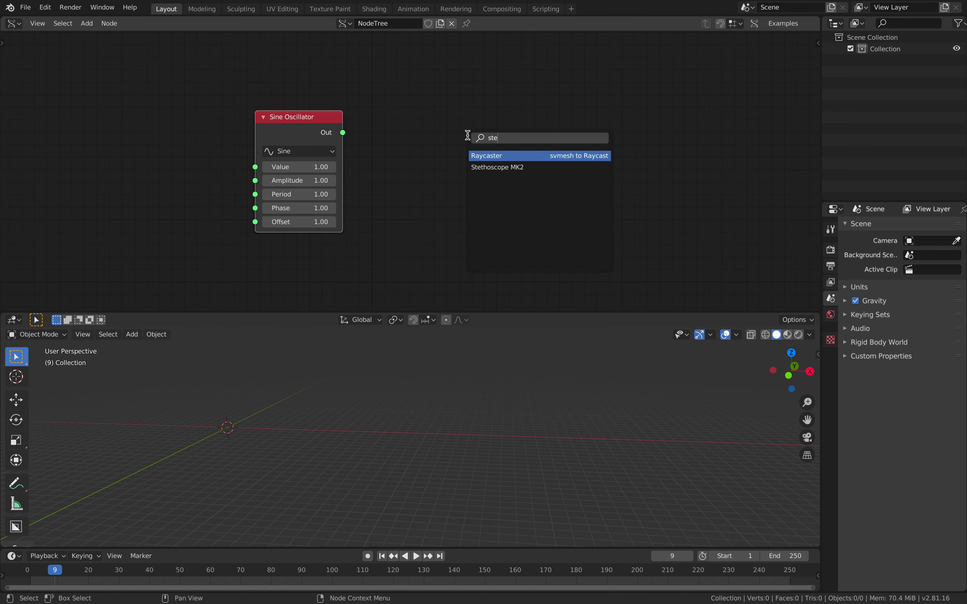
{"action": "key", "text": "Down"}
{"action": "key", "text": "Return"}
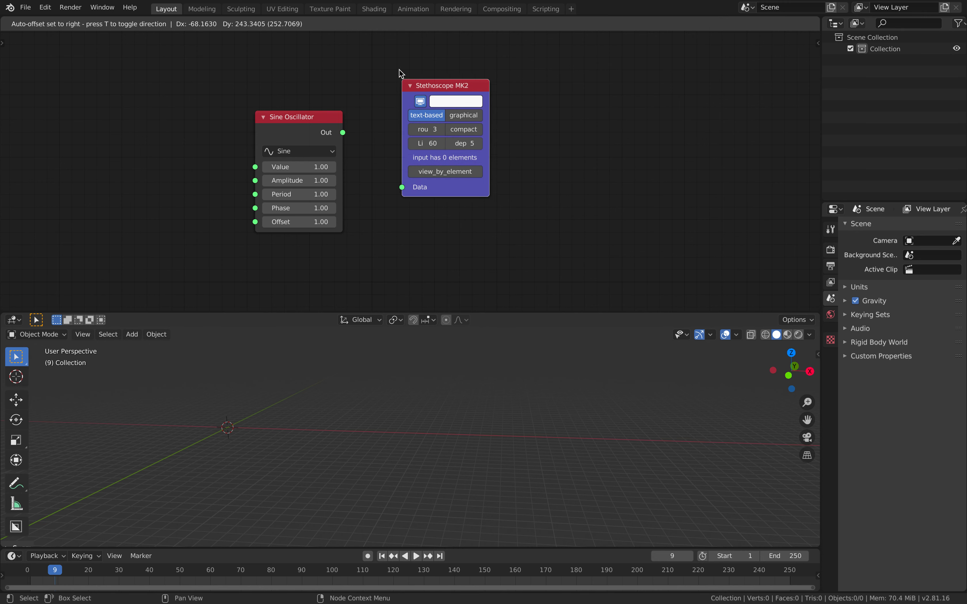
{"action": "left_click", "coordinate": [399, 75]}
{"action": "left_click_drag", "start_coordinate": [344, 135], "coordinate": [399, 178]}
{"action": "key", "text": "Home"}
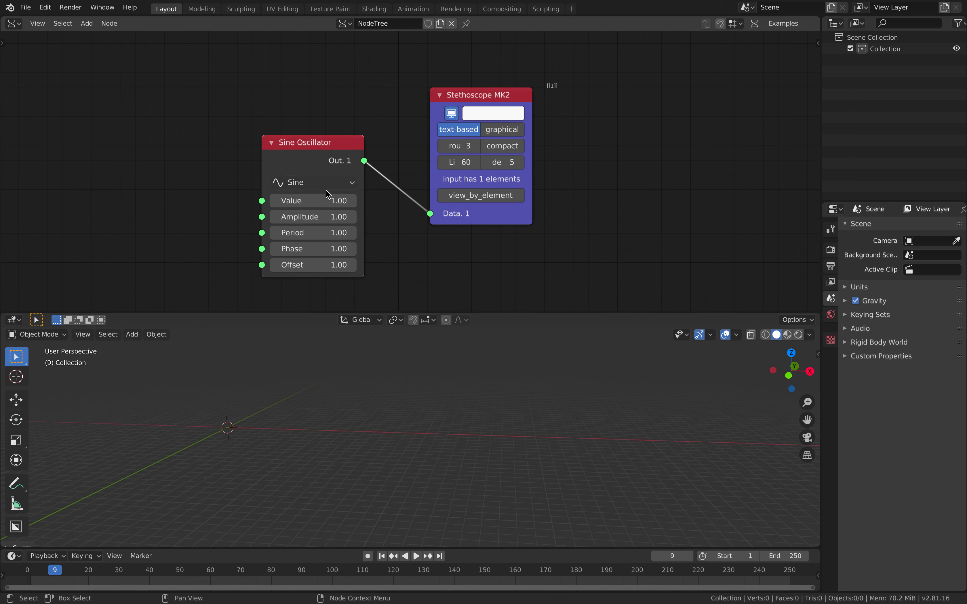
Vary the Sine Oscillator's Value through 3.10 to 7.06
{"action": "left_click_drag", "start_coordinate": [316, 200], "coordinate": [356, 200]}
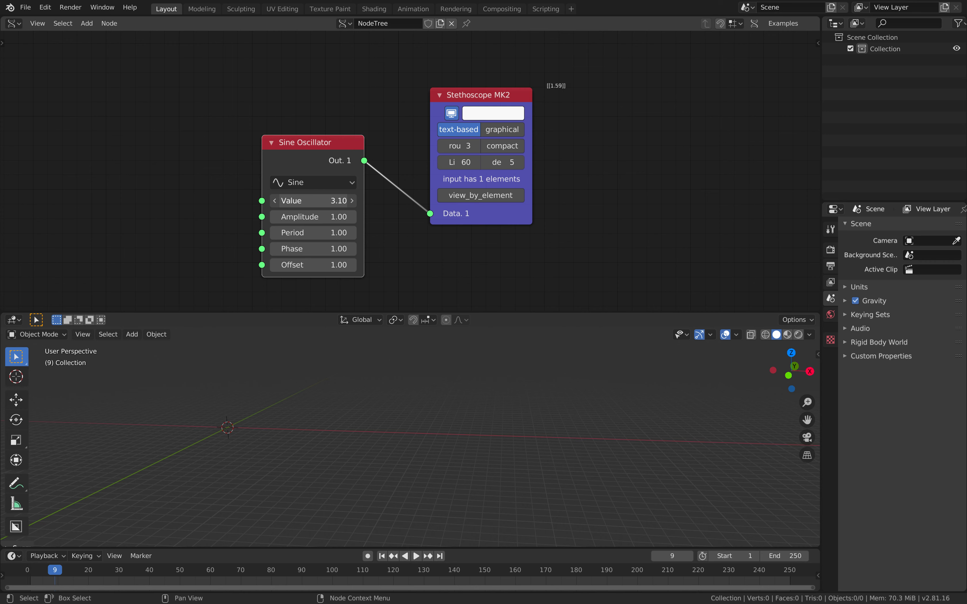
{"action": "left_click_drag", "start_coordinate": [344, 201], "coordinate": [316, 201]}
Add a Viewer Draw Mk3 node and connect the Sine Oscillator's Out to its verts input
{"action": "scroll", "coordinate": [531, 129], "scroll_direction": "right", "scroll_amount": 5}
{"action": "key", "text": "shift+a"}
{"action": "left_click", "coordinate": [524, 130]}
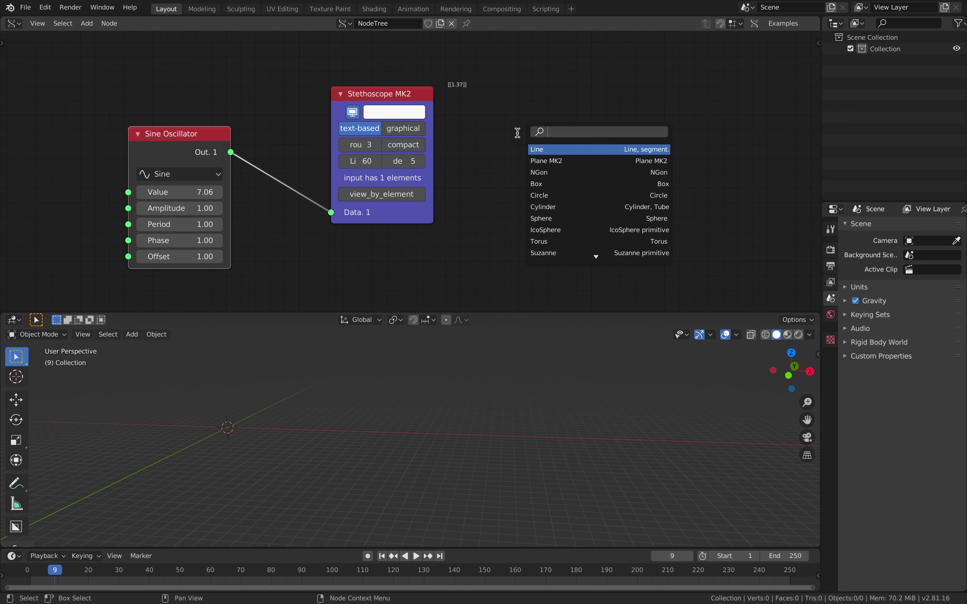
{"action": "type", "text": "vd"}
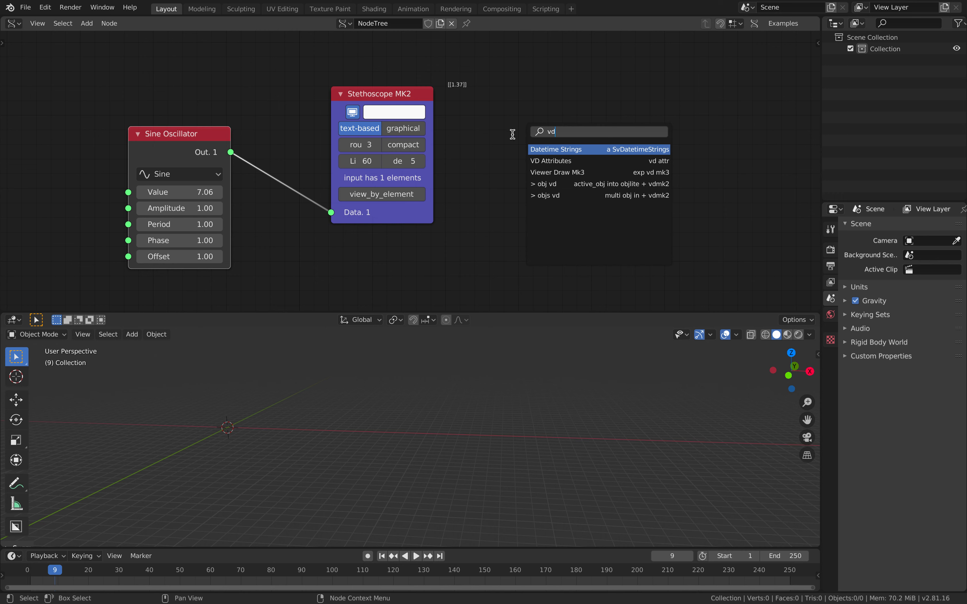
{"action": "key", "text": "Down"}
{"action": "key", "text": "Down"}
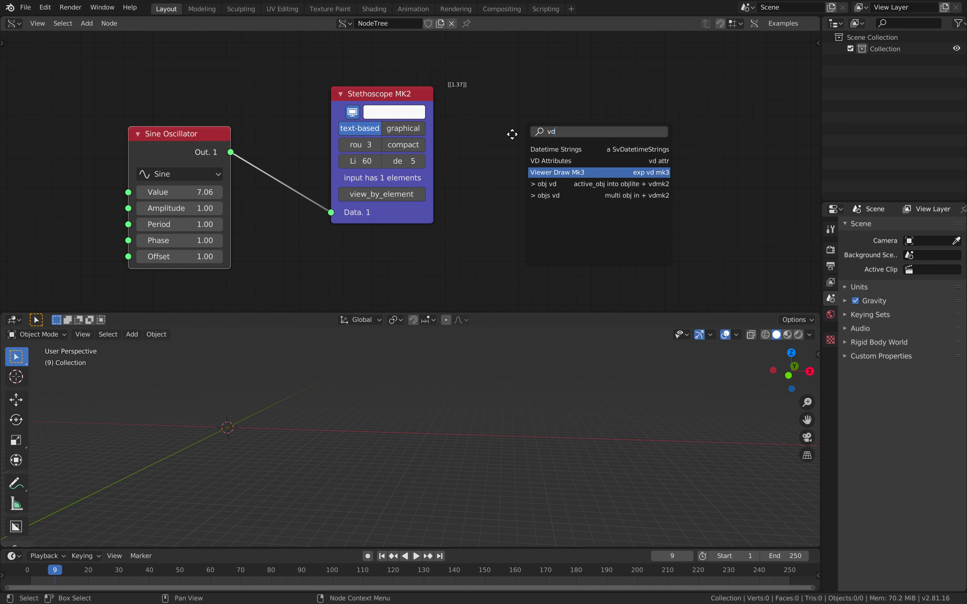
{"action": "key", "text": "Return"}
{"action": "left_click", "coordinate": [569, 135]}
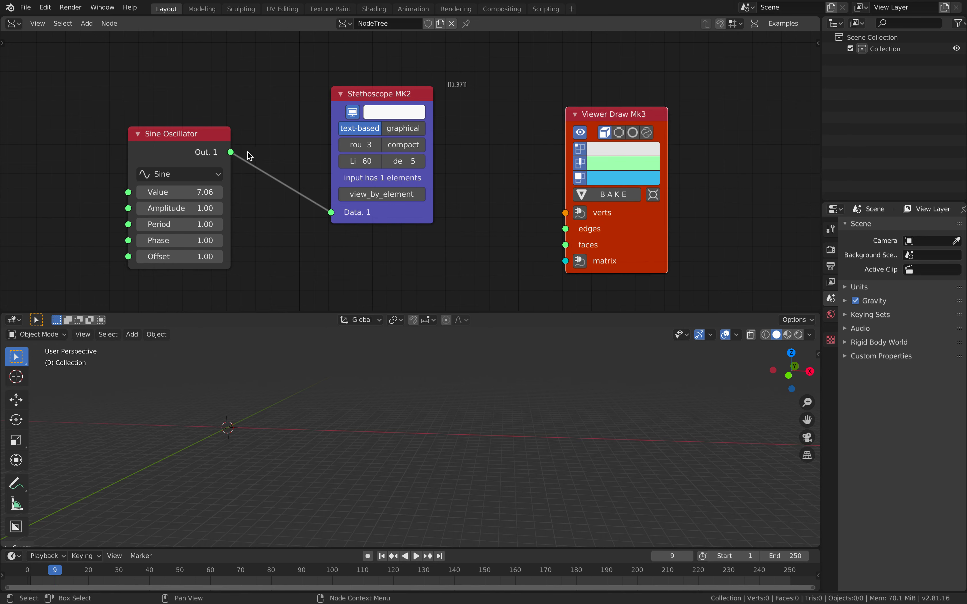
{"action": "left_click_drag", "start_coordinate": [231, 151], "coordinate": [565, 213]}
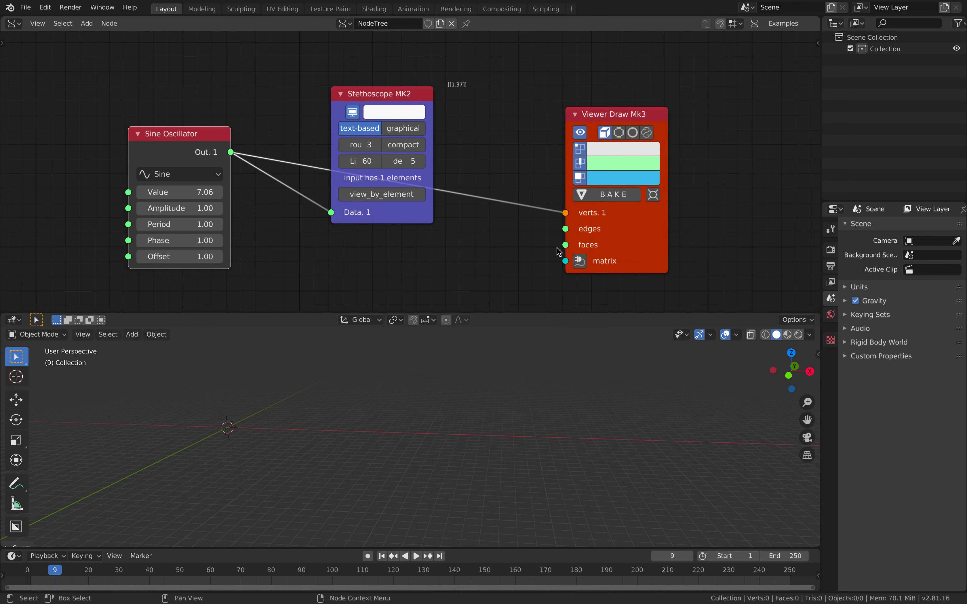
Move the Viewer Draw node aside and insert a Vector in node on its link, using the X input
{"action": "middle_click_drag", "start_coordinate": [451, 349], "coordinate": [450, 425]}
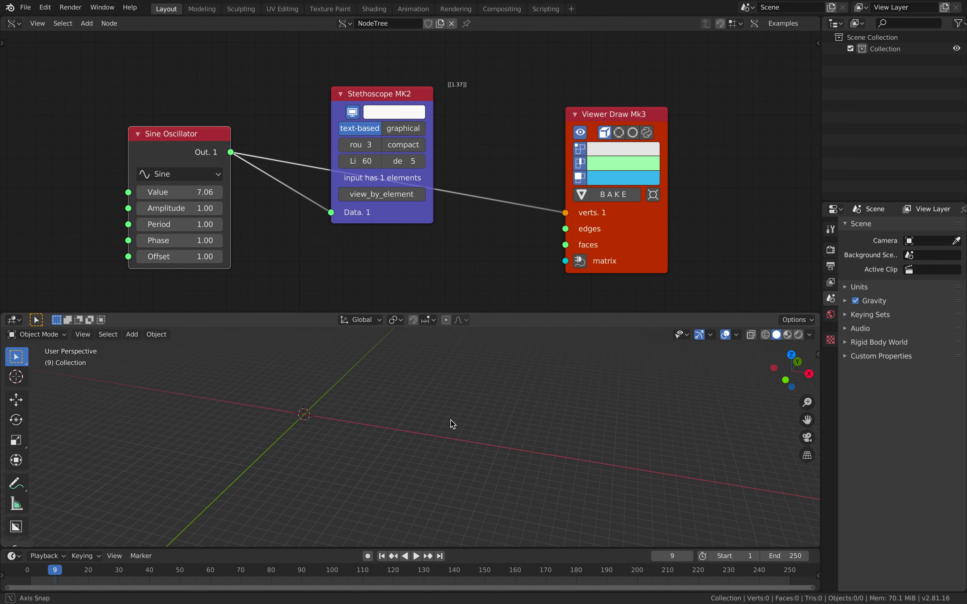
{"action": "left_click_drag", "start_coordinate": [632, 240], "coordinate": [714, 225]}
{"action": "key", "text": "shift+a"}
{"action": "left_click", "coordinate": [568, 182]}
{"action": "type", "text": "vector"}
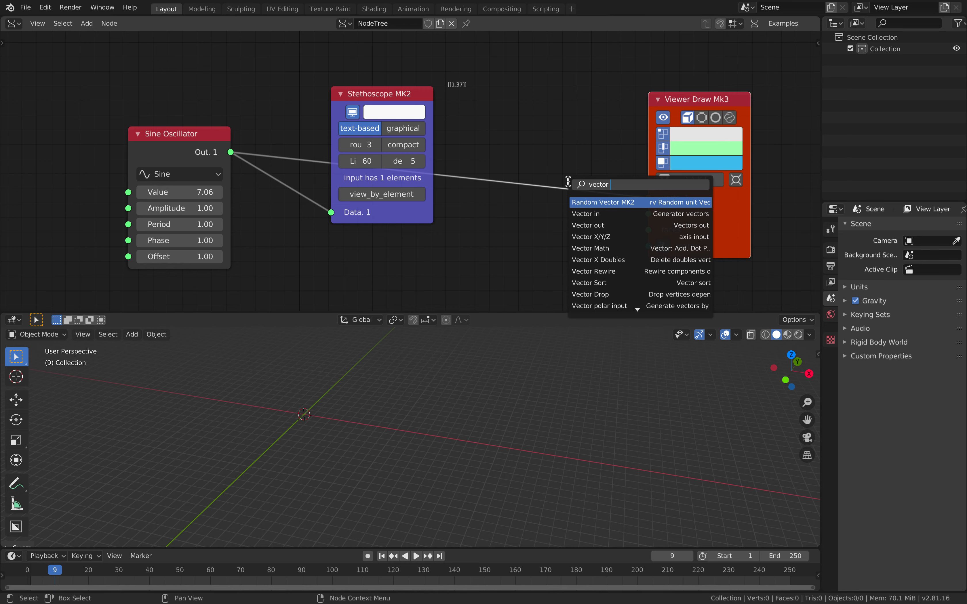
{"action": "left_click", "coordinate": [586, 248]}
{"action": "left_click", "coordinate": [526, 150]}
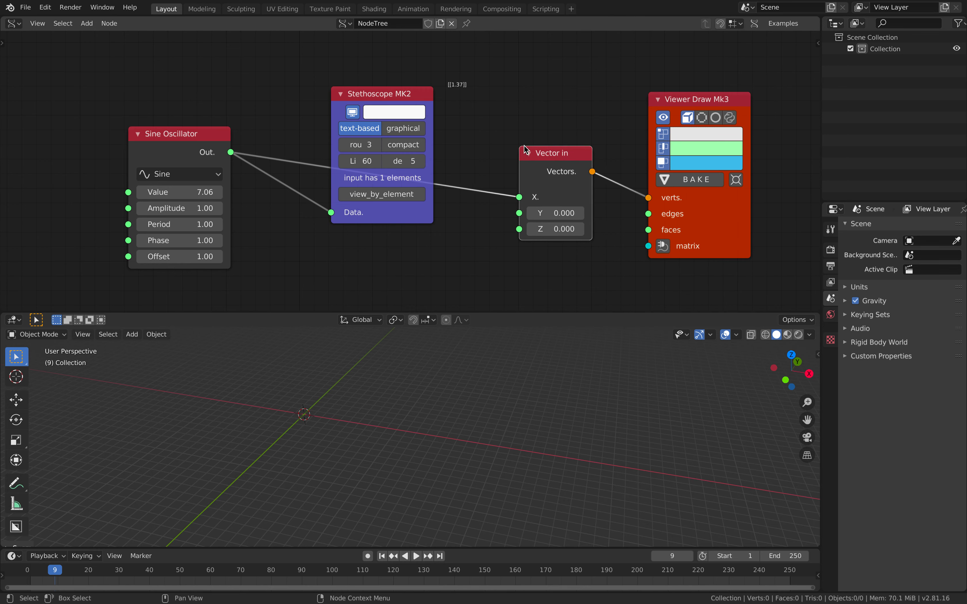
Vary the Sine Oscillator's Value up to 25.12 to observe the point's movement in the 3D view
{"action": "middle_click_drag", "start_coordinate": [395, 398], "coordinate": [383, 396]}
{"action": "mouse_move", "coordinate": [180, 192]}
{"action": "left_mouse_down"}
{"action": "mouse_move", "coordinate": [196, 192]}
{"action": "mouse_move", "coordinate": [186, 193]}
{"action": "left_mouse_up"}
{"action": "mouse_move", "coordinate": [399, 376]}
{"action": "middle_mouse_down"}
{"action": "mouse_move", "coordinate": [429, 381]}
{"action": "mouse_move", "coordinate": [400, 381]}
{"action": "middle_mouse_up"}
{"action": "left_click_drag", "start_coordinate": [180, 192], "coordinate": [218, 193]}
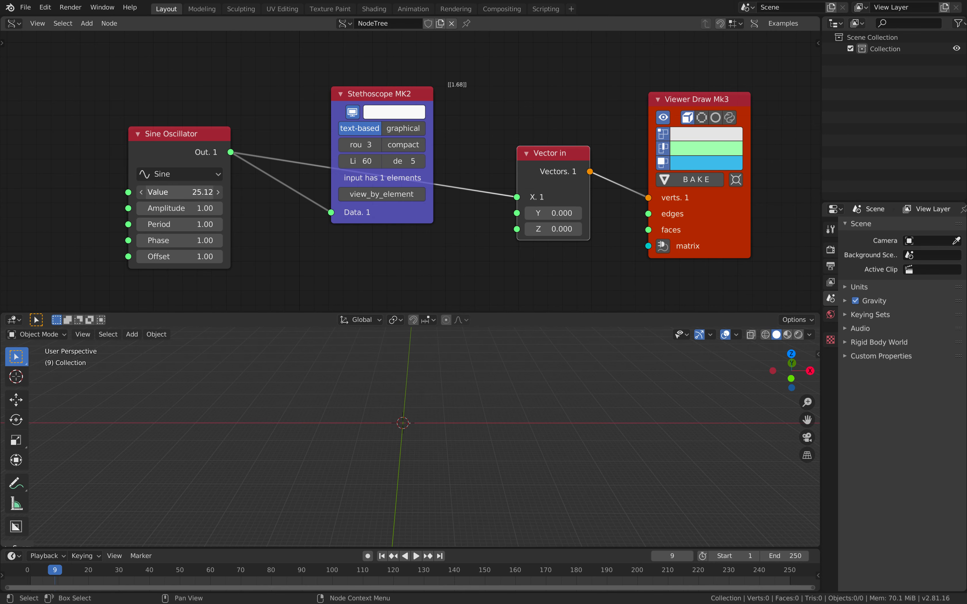
{"action": "middle_click_drag", "start_coordinate": [391, 404], "coordinate": [347, 403]}
Place the 3D cursor away from the world origin with the Cursor tool
{"action": "left_click", "coordinate": [18, 375]}
{"action": "left_click", "coordinate": [334, 391]}
{"action": "scroll", "coordinate": [349, 386], "scroll_direction": "up", "scroll_amount": 2}
Vary the Sine Oscillator's Value again, passing through 13.90, to watch the point move along the X axis
{"action": "left_click_drag", "start_coordinate": [192, 193], "coordinate": [231, 193]}
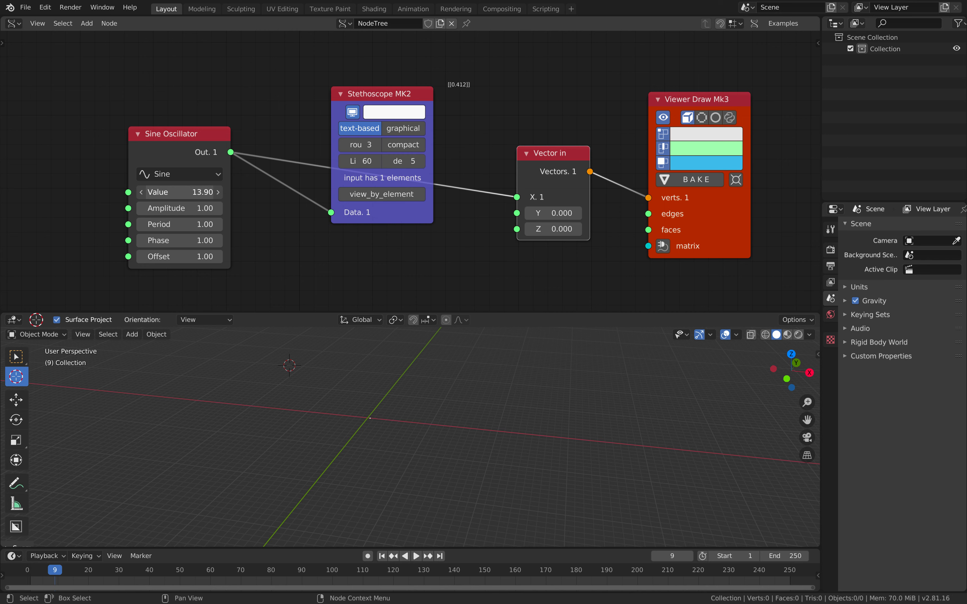
{"action": "left_click_drag", "start_coordinate": [180, 192], "coordinate": [188, 192]}
{"action": "left_click_drag", "start_coordinate": [194, 191], "coordinate": [187, 191]}
Move the Stethoscope node up out of the way and set the Sine Oscillator's Amplitude to 5.00
{"action": "left_click_drag", "start_coordinate": [354, 96], "coordinate": [318, 2]}
{"action": "middle_click_drag", "start_coordinate": [274, 192], "coordinate": [288, 196]}
{"action": "left_click_drag", "start_coordinate": [180, 213], "coordinate": [298, 212]}
Adjust the Sine Oscillator's Value through 23.98 and 24.64 to 26.14 with the larger amplitude applied
{"action": "left_click_drag", "start_coordinate": [204, 200], "coordinate": [208, 199]}
{"action": "middle_click_drag", "start_coordinate": [421, 414], "coordinate": [401, 404]}
{"action": "left_click_drag", "start_coordinate": [199, 196], "coordinate": [201, 196]}
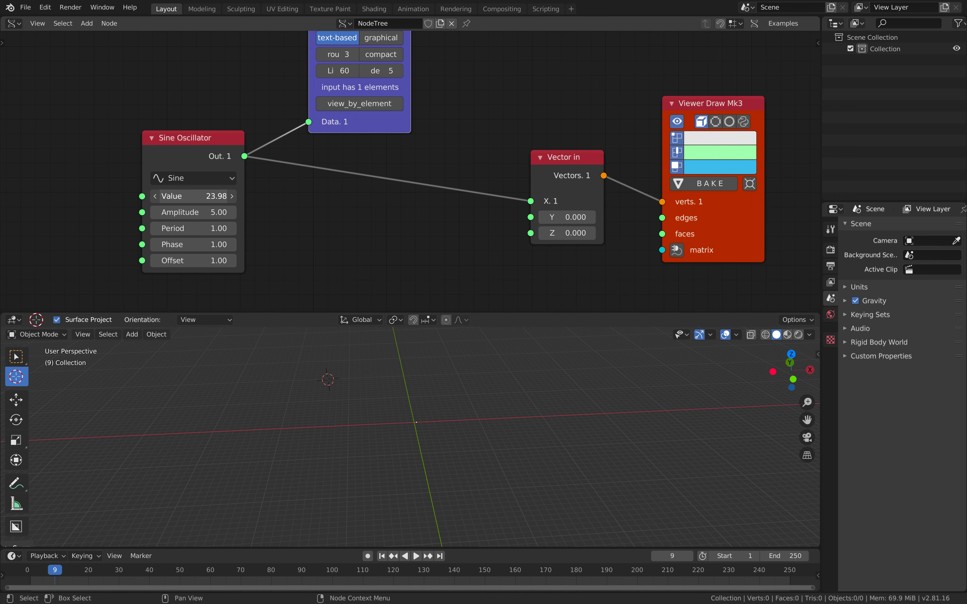
{"action": "left_click_drag", "start_coordinate": [205, 196], "coordinate": [201, 196]}
{"action": "middle_click_drag", "start_coordinate": [336, 165], "coordinate": [323, 243]}
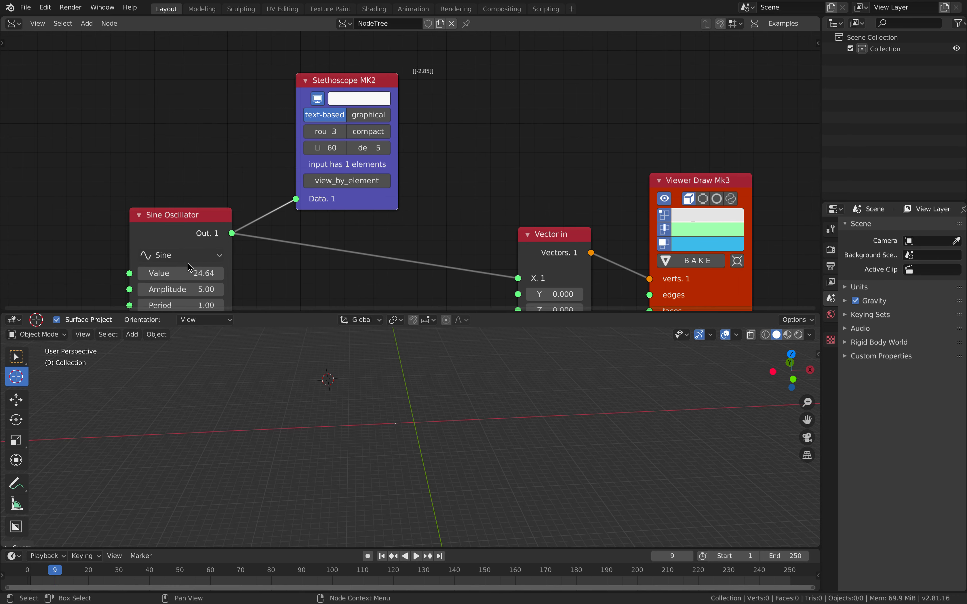
{"action": "left_click_drag", "start_coordinate": [203, 273], "coordinate": [206, 273]}
Rearrange the Sine Oscillator and Stethoscope nodes to free space in front of the oscillator's inputs
{"action": "middle_click_drag", "start_coordinate": [342, 268], "coordinate": [329, 167]}
{"action": "left_click_drag", "start_coordinate": [175, 129], "coordinate": [135, 127]}
{"action": "middle_click_drag", "start_coordinate": [246, 173], "coordinate": [312, 167]}
{"action": "left_click_drag", "start_coordinate": [203, 115], "coordinate": [293, 139]}
{"action": "left_click_drag", "start_coordinate": [426, 96], "coordinate": [459, 61]}
Add a Number Range node in front of the Sine Oscillator and set its range mode to Count
{"action": "key", "text": "alt+space"}
{"action": "type", "text": "range"}
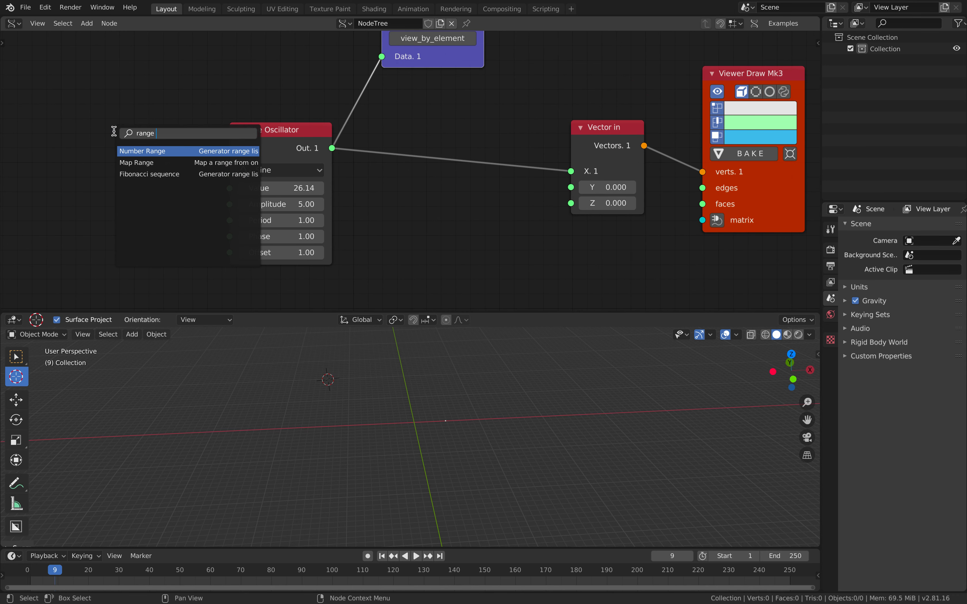
{"action": "key", "text": "Return"}
{"action": "left_click", "coordinate": [62, 131]}
{"action": "left_click", "coordinate": [114, 194]}
{"action": "middle_click_drag", "start_coordinate": [178, 194], "coordinate": [189, 163]}
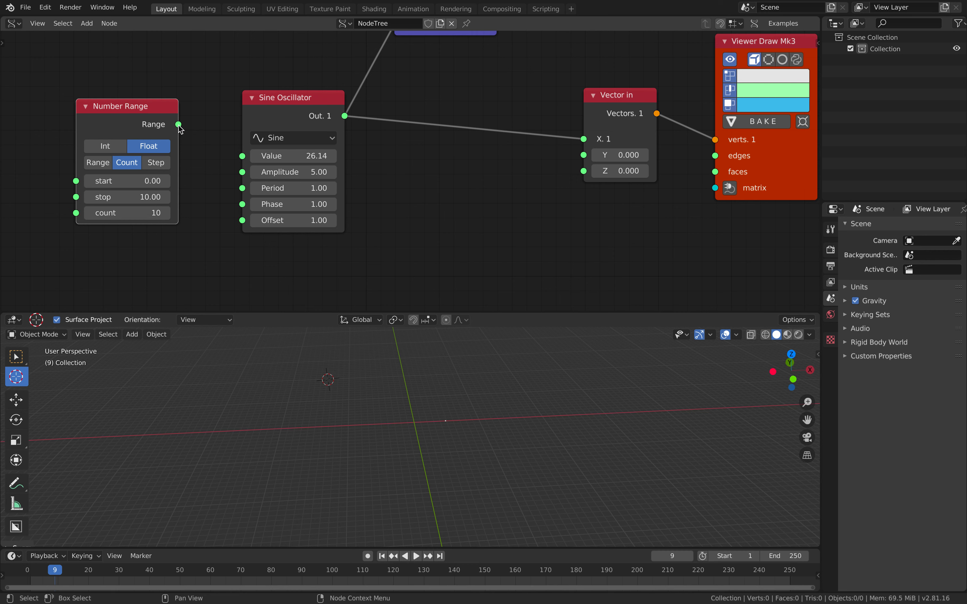
Connect the Number Range output to the Sine Oscillator's Value input and inspect the resulting points along the X axis
{"action": "left_click_drag", "start_coordinate": [179, 124], "coordinate": [243, 156]}
{"action": "middle_click_drag", "start_coordinate": [479, 410], "coordinate": [373, 408]}
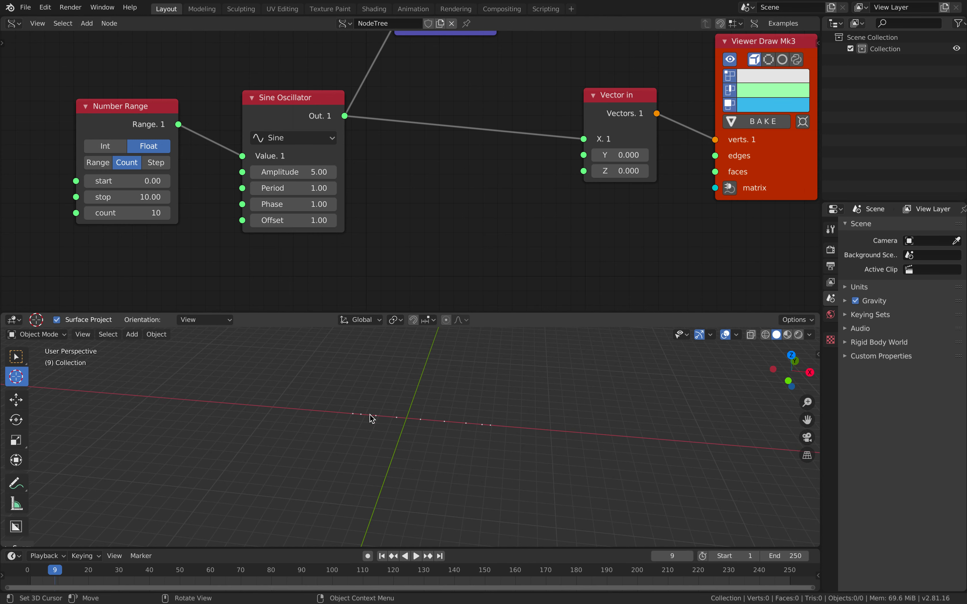
{"action": "middle_click_drag", "start_coordinate": [455, 420], "coordinate": [449, 414]}
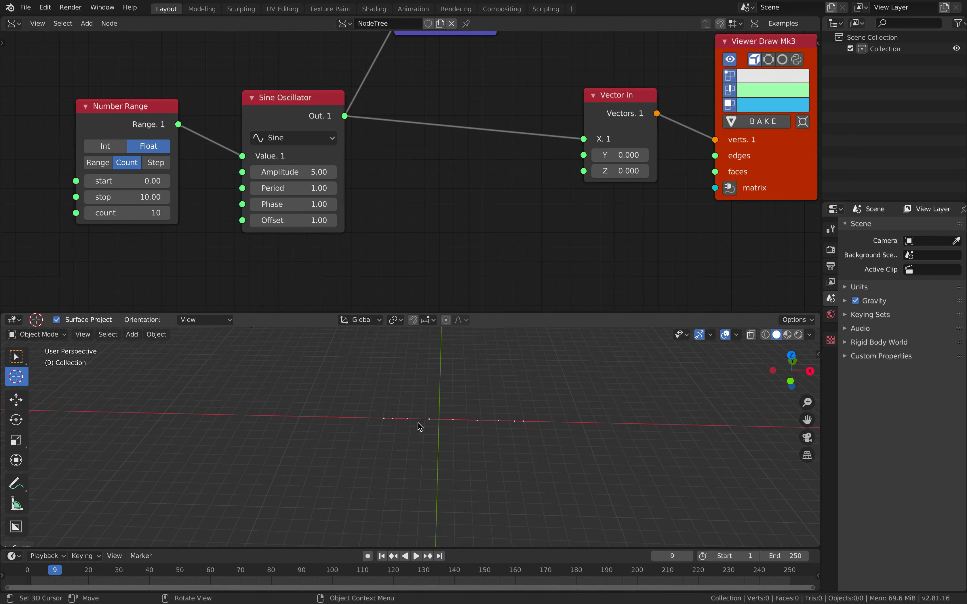
{"action": "scroll", "coordinate": [532, 296], "scroll_direction": "up", "scroll_amount": 1, "text": "shift"}
{"action": "mouse_move", "coordinate": [528, 363]}
{"action": "middle_mouse_down"}
{"action": "mouse_move", "coordinate": [507, 379]}
{"action": "mouse_move", "coordinate": [515, 377]}
{"action": "middle_mouse_up"}
{"action": "scroll", "coordinate": [447, 209], "scroll_direction": "up", "scroll_amount": 3}
{"action": "scroll", "coordinate": [447, 210], "scroll_direction": "right", "scroll_amount": 2}
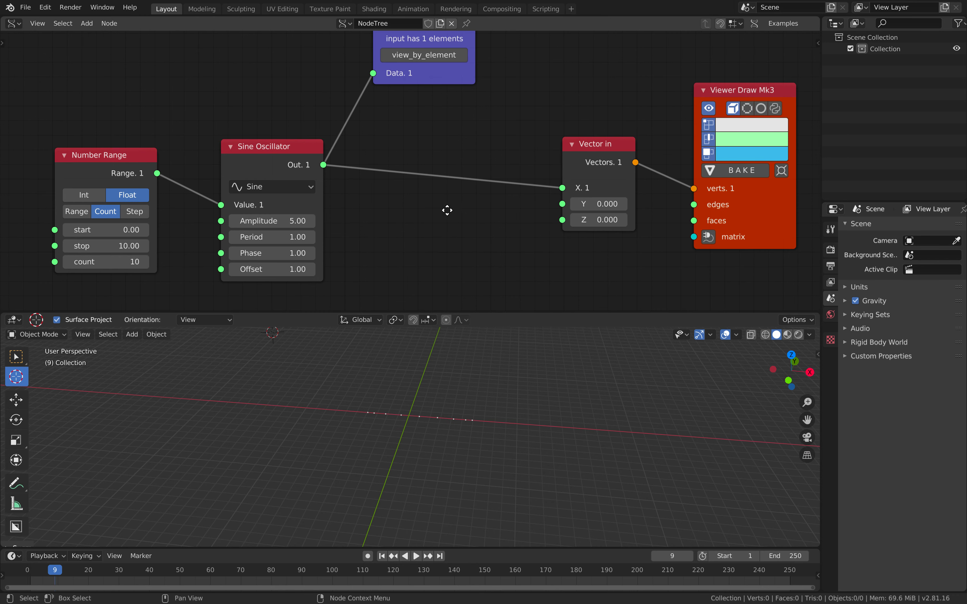
Rearrange the Sine Oscillator, Stethoscope and Vector in nodes to tidy the spacing between them
{"action": "left_click_drag", "start_coordinate": [288, 166], "coordinate": [313, 151]}
{"action": "left_click_drag", "start_coordinate": [424, 85], "coordinate": [470, 81]}
{"action": "middle_click_drag", "start_coordinate": [470, 82], "coordinate": [468, 67]}
{"action": "middle_click_drag", "start_coordinate": [463, 395], "coordinate": [468, 400]}
{"action": "left_click_drag", "start_coordinate": [575, 155], "coordinate": [556, 151]}
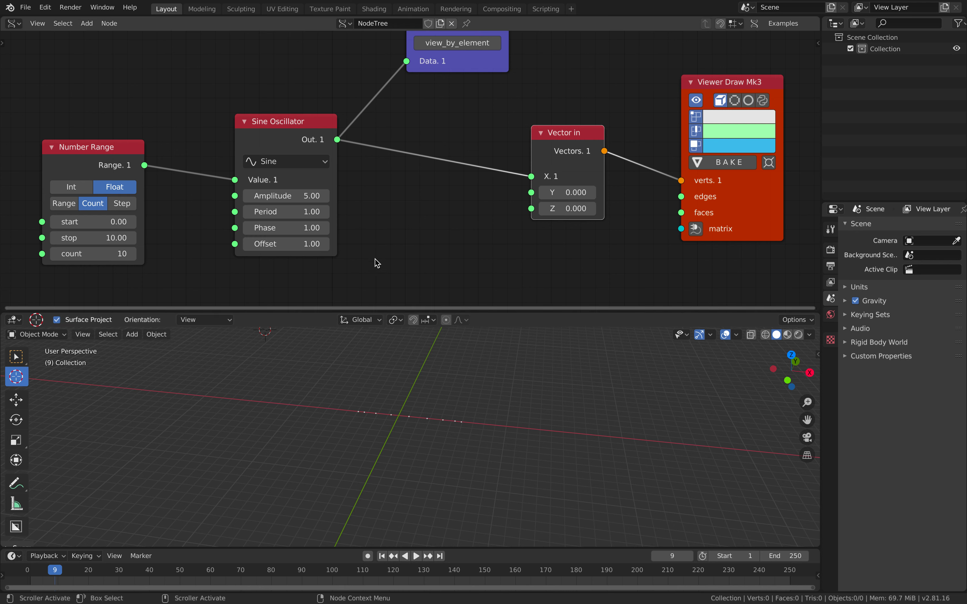
{"action": "middle_click_drag", "start_coordinate": [179, 179], "coordinate": [185, 178]}
{"action": "middle_click_drag", "start_coordinate": [397, 438], "coordinate": [401, 432], "text": "shift"}
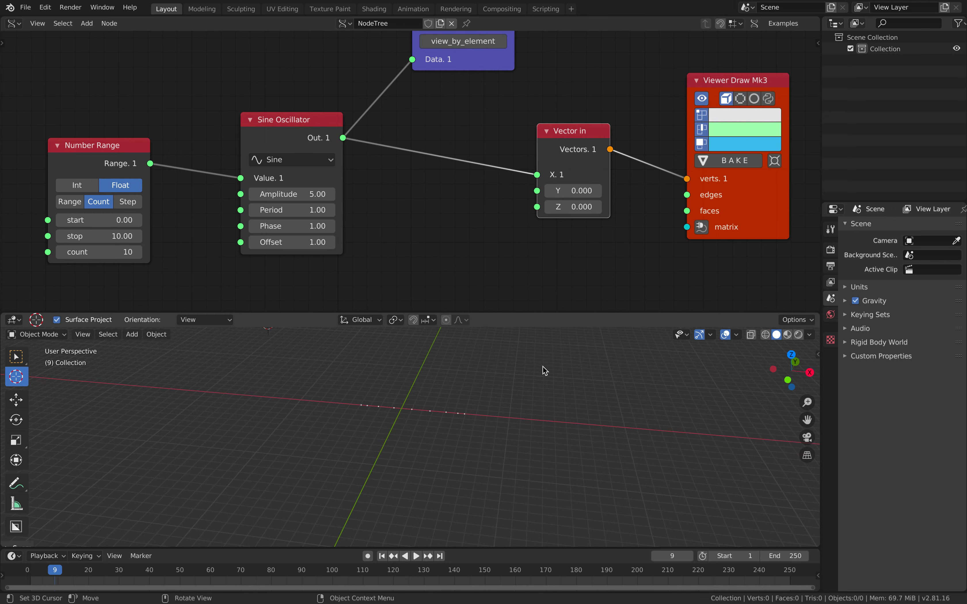
{"action": "middle_click_drag", "start_coordinate": [498, 410], "coordinate": [515, 430], "text": "shift"}
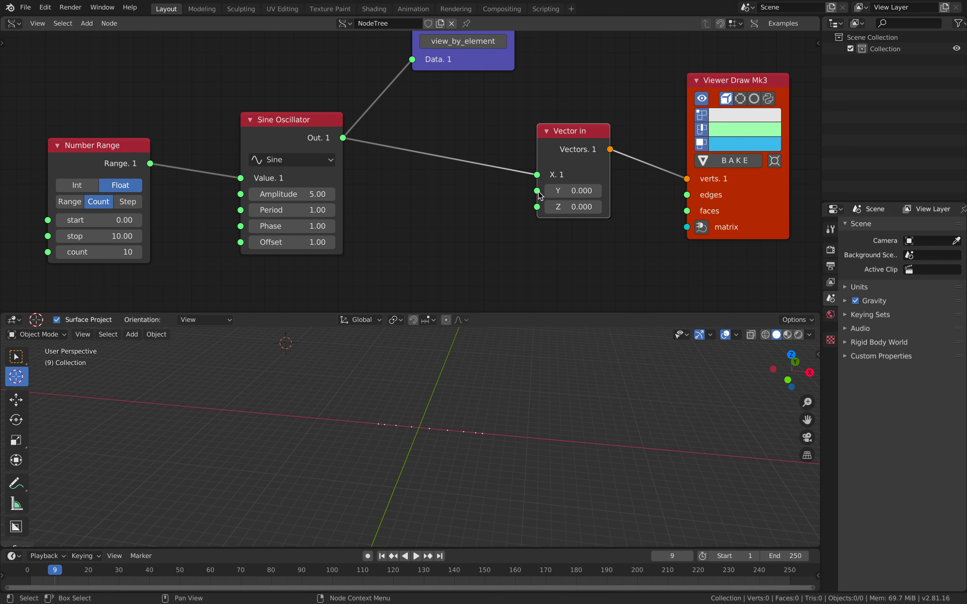
Rewire the Sine Oscillator output to the Vector in node's Z and connect the Number Range output to its X
{"action": "left_click_drag", "start_coordinate": [538, 175], "coordinate": [538, 207]}
{"action": "mouse_move", "coordinate": [444, 424]}
{"action": "middle_mouse_down"}
{"action": "mouse_move", "coordinate": [440, 442]}
{"action": "mouse_move", "coordinate": [430, 414]}
{"action": "middle_mouse_up"}
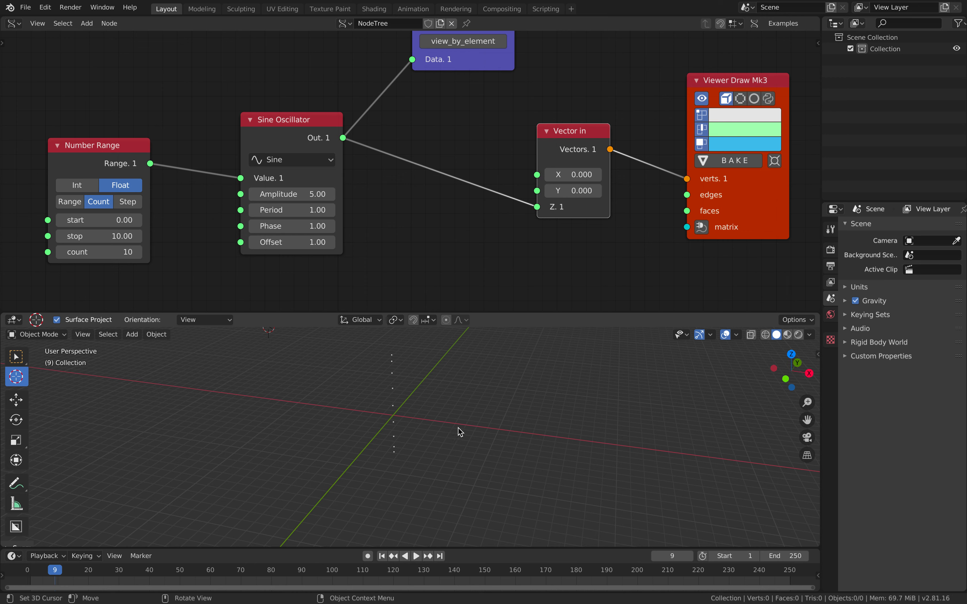
{"action": "left_click_drag", "start_coordinate": [151, 164], "coordinate": [537, 175]}
{"action": "middle_click_drag", "start_coordinate": [539, 419], "coordinate": [436, 419]}
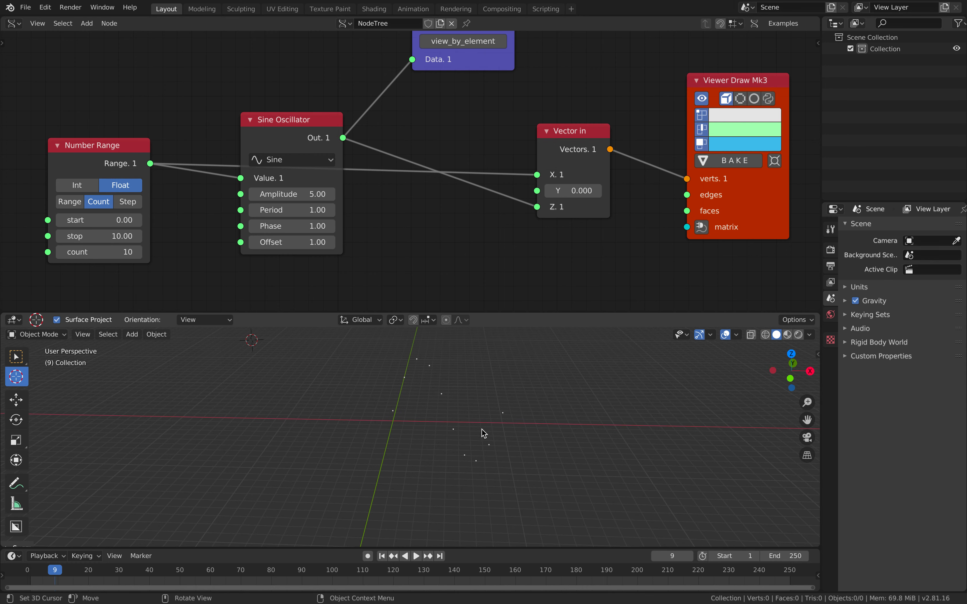
Set the Number Range's stop value to 1.00 after trying 11.32
{"action": "middle_click_drag", "start_coordinate": [148, 256], "coordinate": [181, 253]}
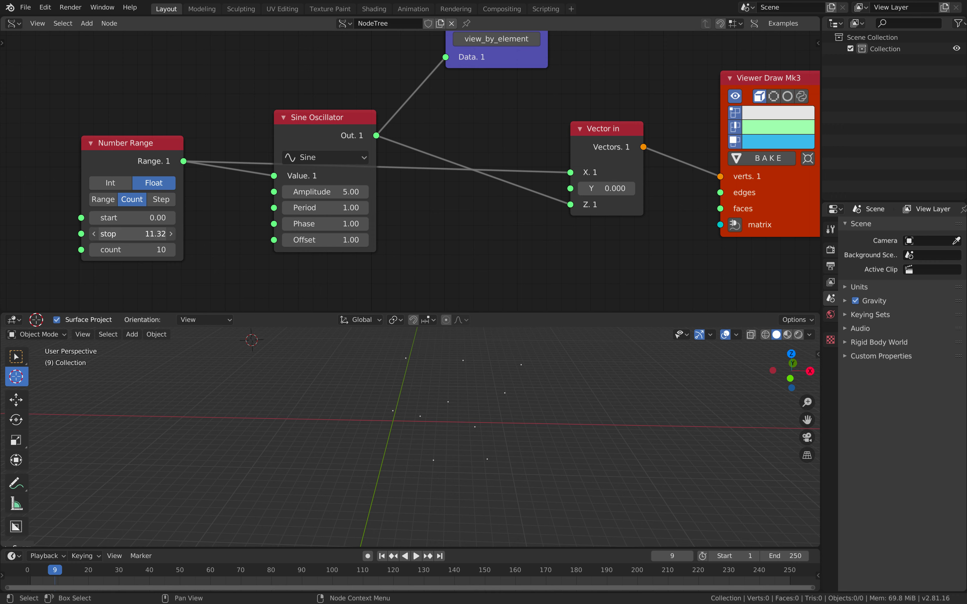
{"action": "left_click_drag", "start_coordinate": [152, 235], "coordinate": [135, 235]}
{"action": "left_click", "coordinate": [152, 235]}
{"action": "type", "text": "1"}
{"action": "key", "text": "Return"}
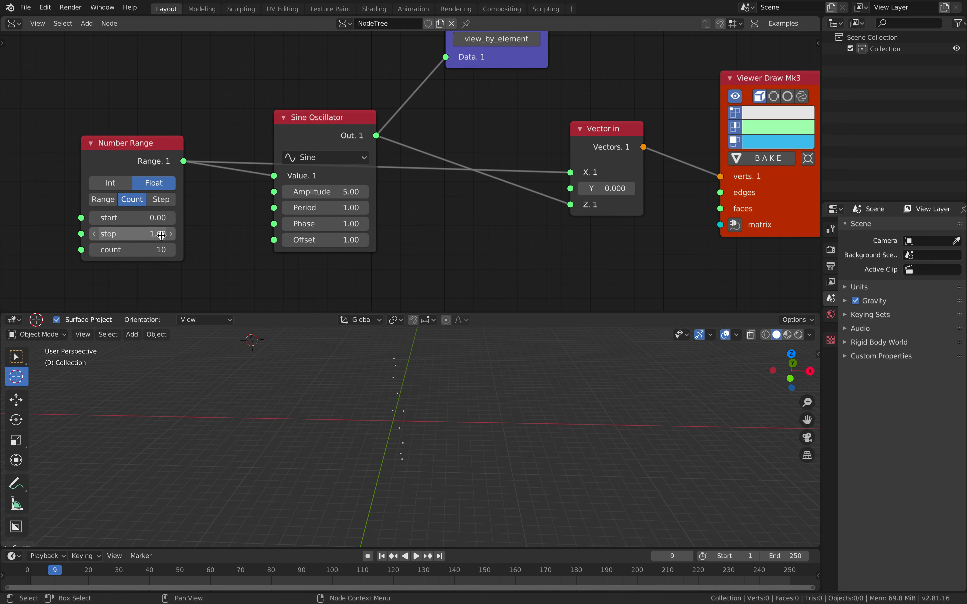
Move the Number Range node slightly down and set its count to 80
{"action": "left_click_drag", "start_coordinate": [127, 160], "coordinate": [112, 182]}
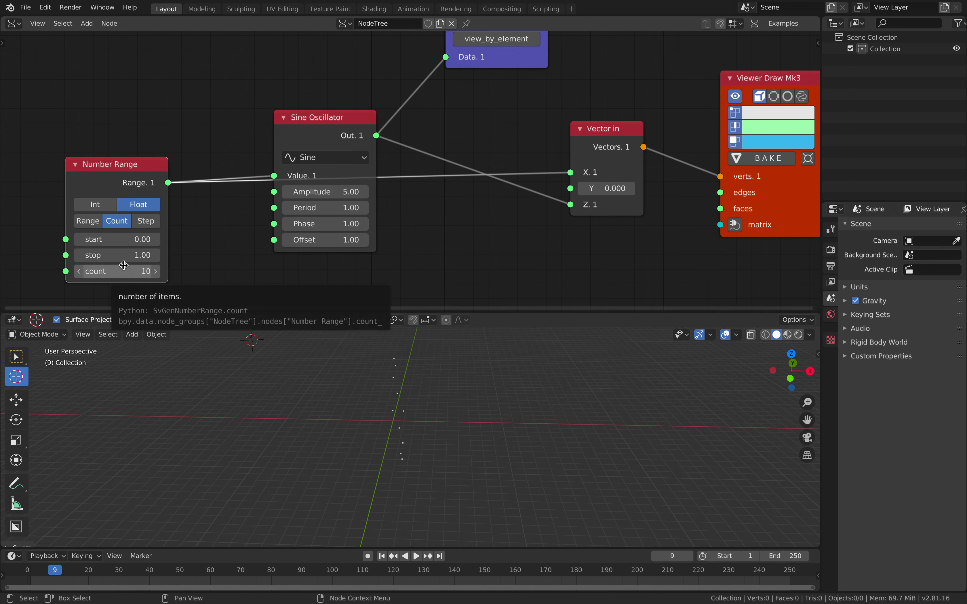
{"action": "left_click_drag", "start_coordinate": [122, 270], "coordinate": [132, 272]}
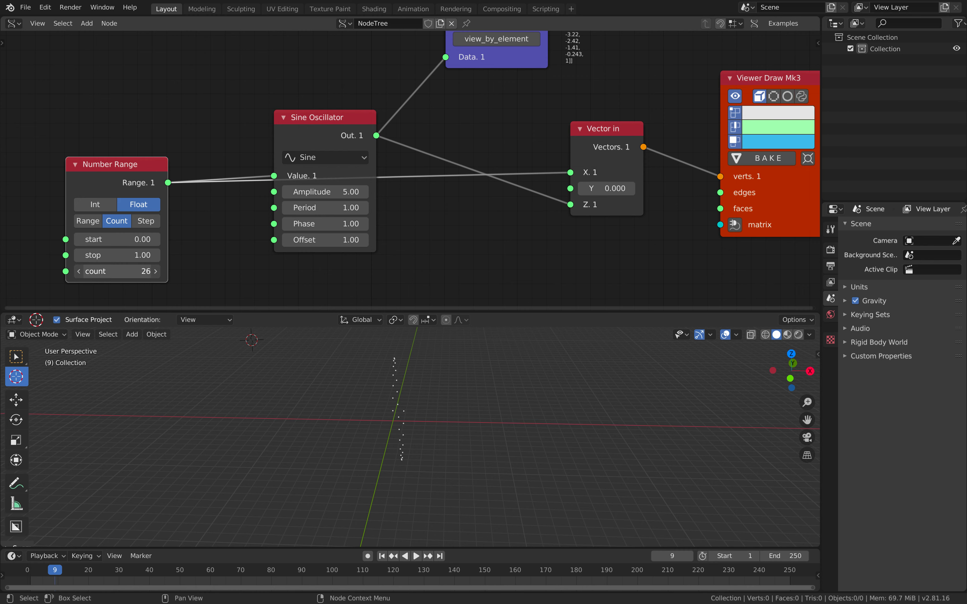
{"action": "middle_click_drag", "start_coordinate": [439, 396], "coordinate": [413, 405]}
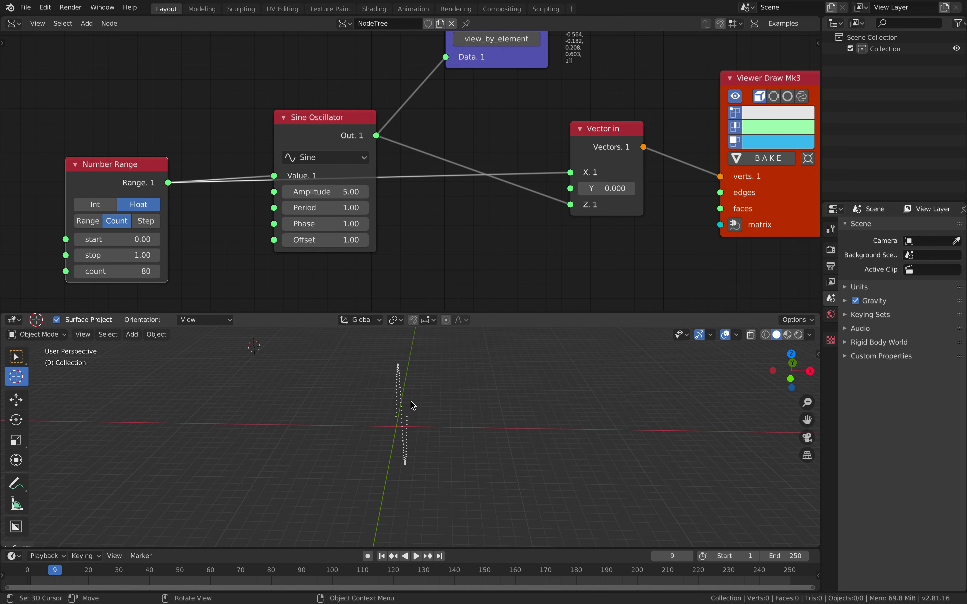
Switch the Number Range to Step mode and set its step to 0.84 and its count to 40
{"action": "left_click", "coordinate": [146, 221]}
{"action": "left_click_drag", "start_coordinate": [134, 255], "coordinate": [167, 271]}
{"action": "scroll", "coordinate": [430, 392], "scroll_direction": "down", "scroll_amount": 5}
{"action": "middle_click_drag", "start_coordinate": [430, 391], "coordinate": [271, 389], "text": "shift"}
{"action": "left_click_drag", "start_coordinate": [134, 266], "coordinate": [96, 272]}
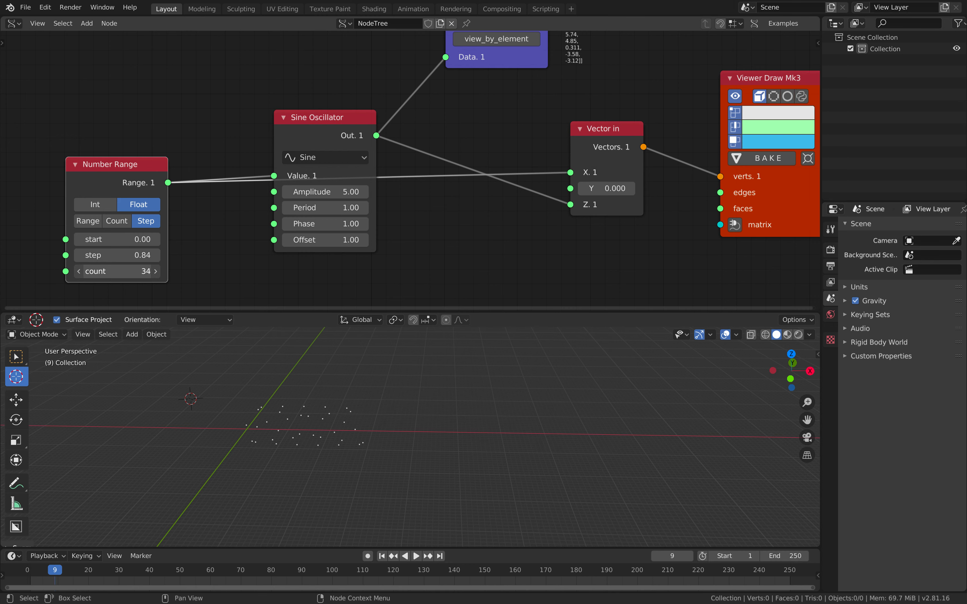
{"action": "left_click_drag", "start_coordinate": [130, 236], "coordinate": [130, 273]}
Spread the Sine Oscillator and Number Range nodes apart to make room for another input node
{"action": "left_click_drag", "start_coordinate": [318, 130], "coordinate": [359, 96]}
{"action": "middle_click_drag", "start_coordinate": [360, 97], "coordinate": [425, 92]}
{"action": "scroll", "coordinate": [374, 118], "scroll_direction": "down", "scroll_amount": 2}
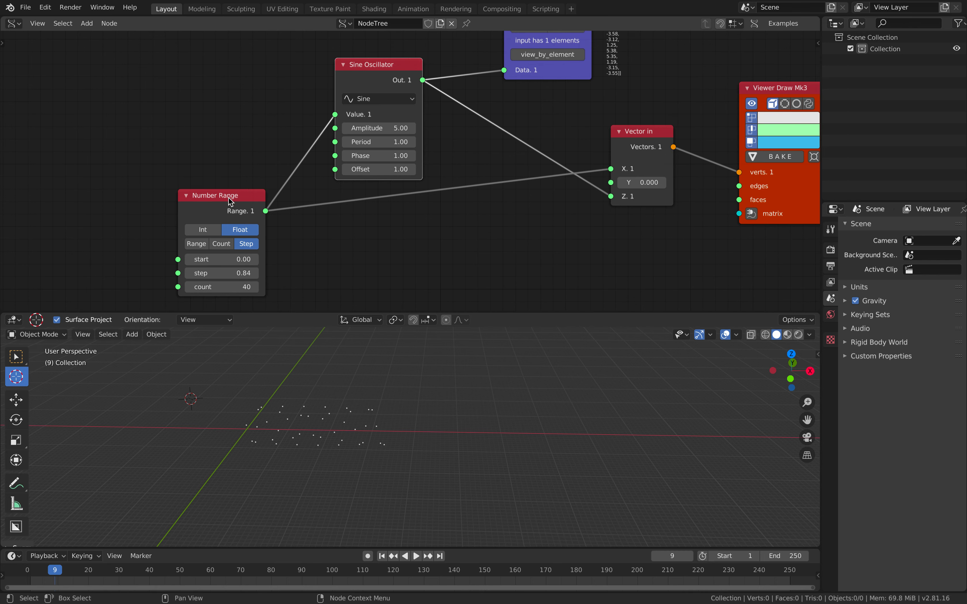
{"action": "left_click_drag", "start_coordinate": [211, 193], "coordinate": [183, 184]}
{"action": "mouse_move", "coordinate": [211, 186]}
{"action": "middle_mouse_down"}
{"action": "mouse_move", "coordinate": [201, 177]}
{"action": "mouse_move", "coordinate": [220, 189]}
{"action": "middle_mouse_up"}
Duplicate the Number Range node, stack the copy above the original and connect its output to the Vector in node's X
{"action": "key", "text": "shift+d"}
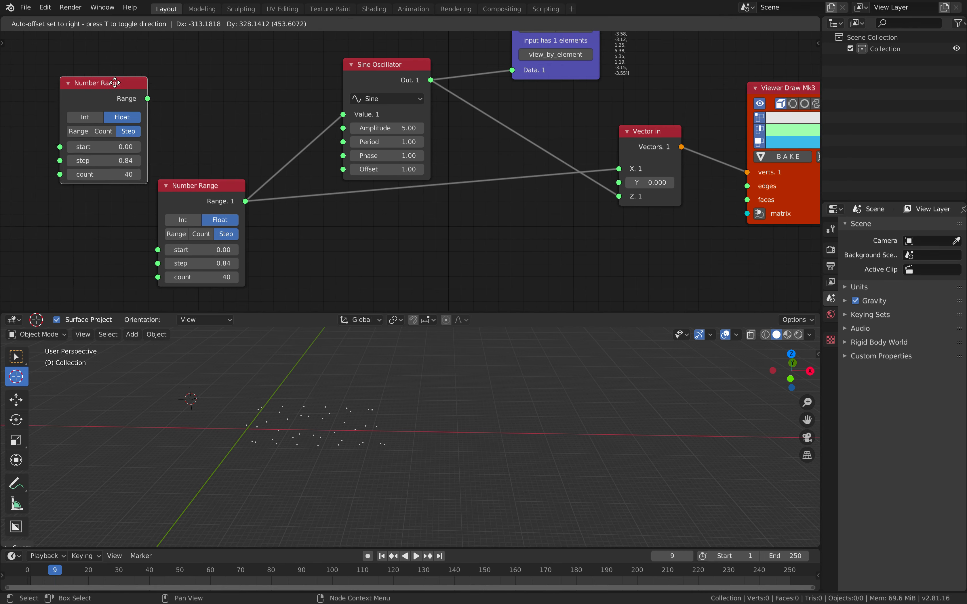
{"action": "left_click", "coordinate": [123, 88]}
{"action": "left_click_drag", "start_coordinate": [140, 103], "coordinate": [619, 169]}
{"action": "left_click_drag", "start_coordinate": [210, 184], "coordinate": [191, 213]}
{"action": "left_click_drag", "start_coordinate": [121, 94], "coordinate": [211, 103]}
{"action": "middle_click_drag", "start_coordinate": [455, 216], "coordinate": [482, 186]}
{"action": "middle_click_drag", "start_coordinate": [182, 169], "coordinate": [243, 164]}
{"action": "middle_click_drag", "start_coordinate": [123, 155], "coordinate": [155, 161]}
Add an A Number node in front of the two Number Range nodes and set its type to int
{"action": "key", "text": "shift+a"}
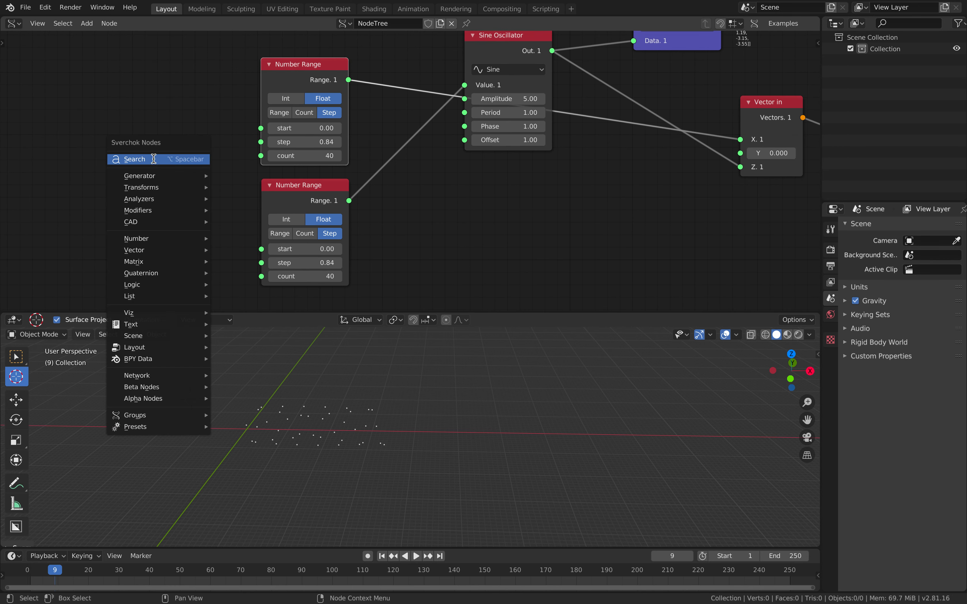
{"action": "left_click", "coordinate": [154, 160]}
{"action": "type", "text": "a n"}
{"action": "key", "text": "Return"}
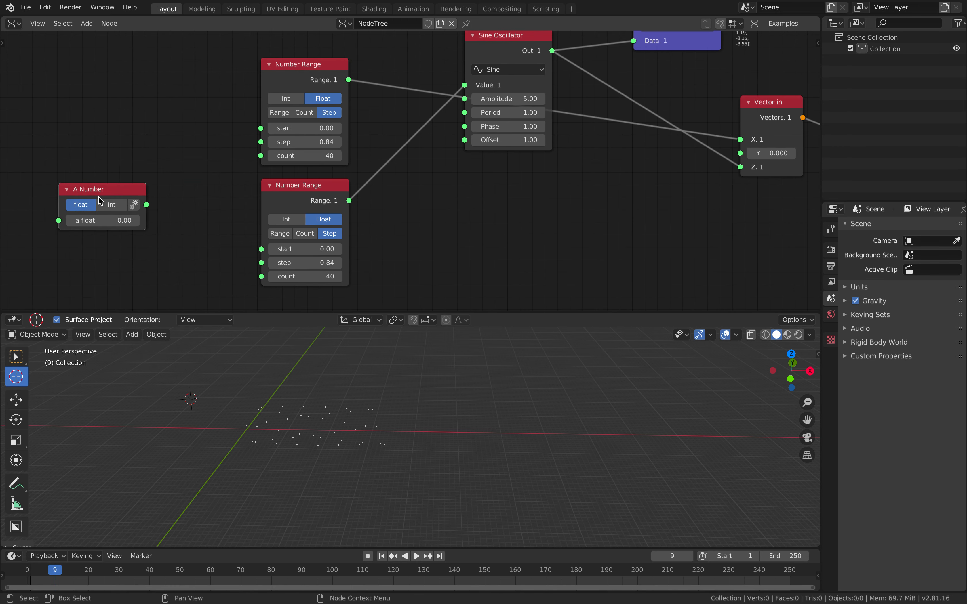
{"action": "left_click", "coordinate": [111, 205]}
Connect the A Number node to the count input of both Number Range nodes and set its integer to 80
{"action": "left_click_drag", "start_coordinate": [147, 205], "coordinate": [261, 155]}
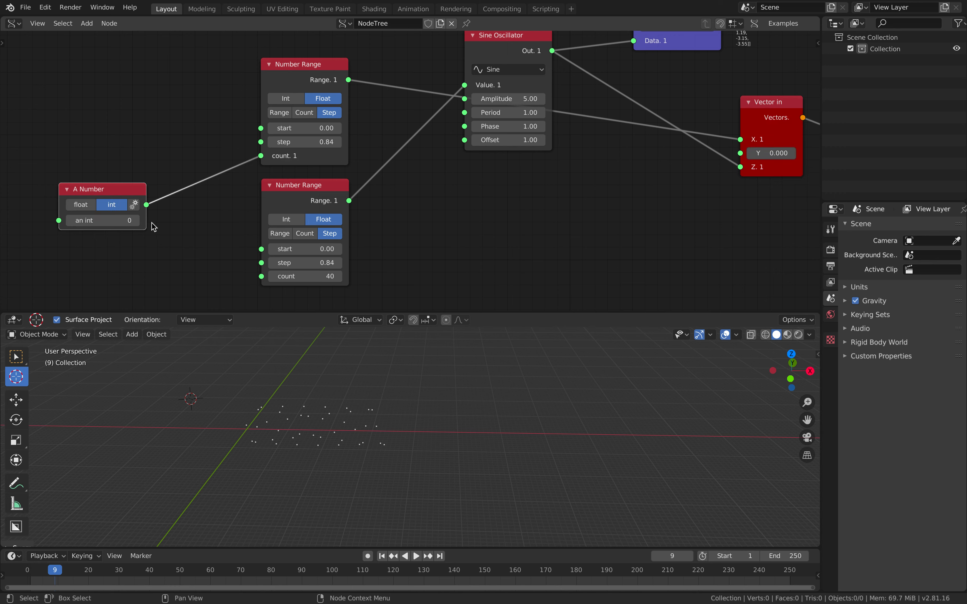
{"action": "left_click_drag", "start_coordinate": [147, 204], "coordinate": [261, 277]}
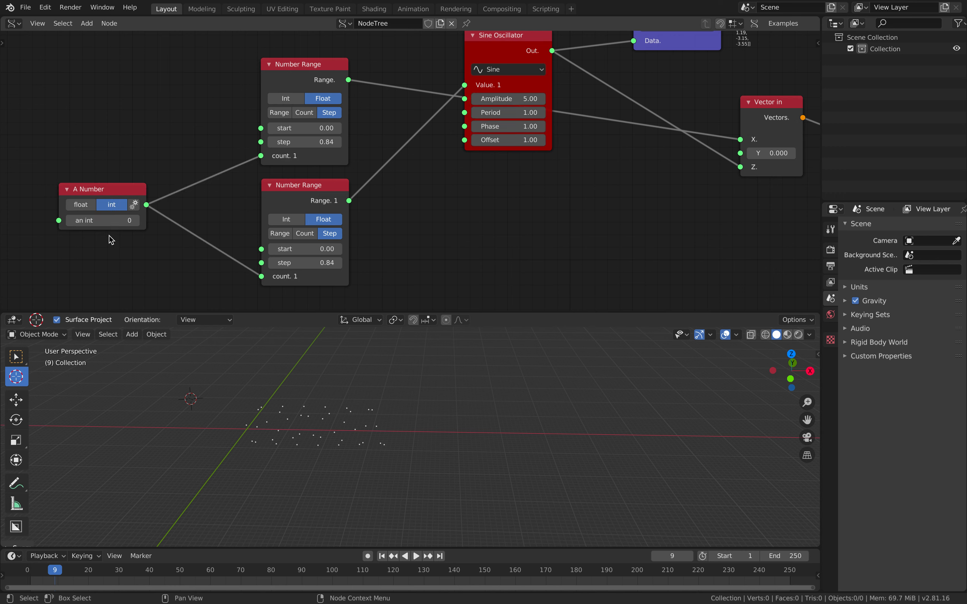
{"action": "left_click_drag", "start_coordinate": [102, 221], "coordinate": [128, 221]}
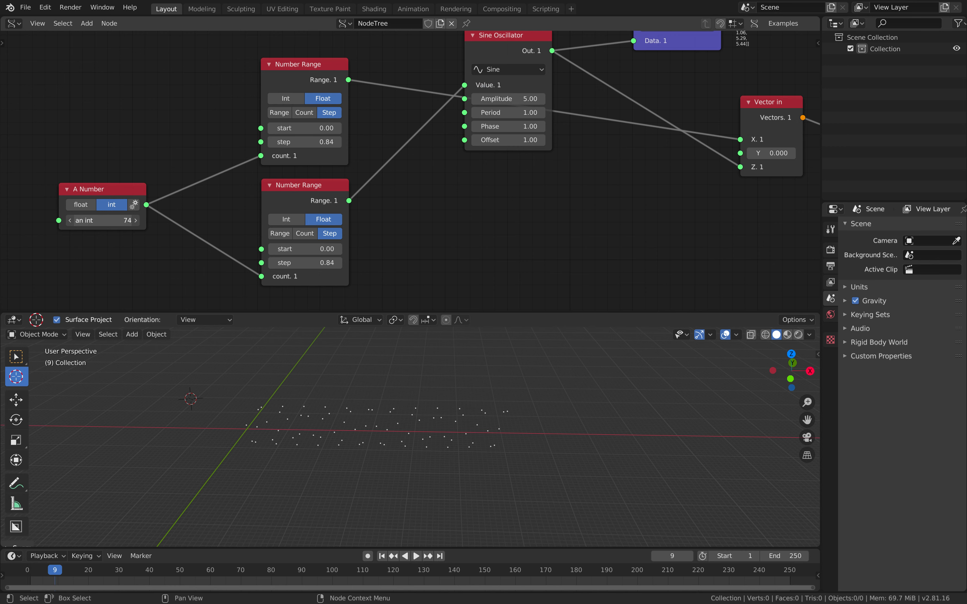
{"action": "middle_click_drag", "start_coordinate": [389, 225], "coordinate": [382, 241]}
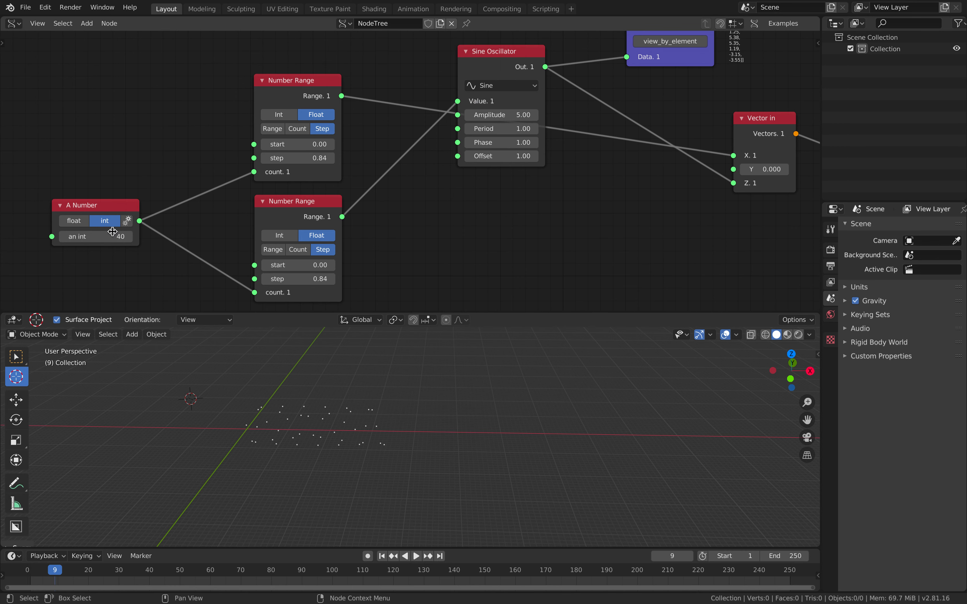
{"action": "left_click_drag", "start_coordinate": [116, 236], "coordinate": [96, 237]}
Move the upper Number Range node closer to the lower one and set its step to 0.14
{"action": "middle_click_drag", "start_coordinate": [399, 225], "coordinate": [350, 231]}
{"action": "left_click_drag", "start_coordinate": [267, 93], "coordinate": [263, 101]}
{"action": "left_click_drag", "start_coordinate": [255, 171], "coordinate": [242, 170]}
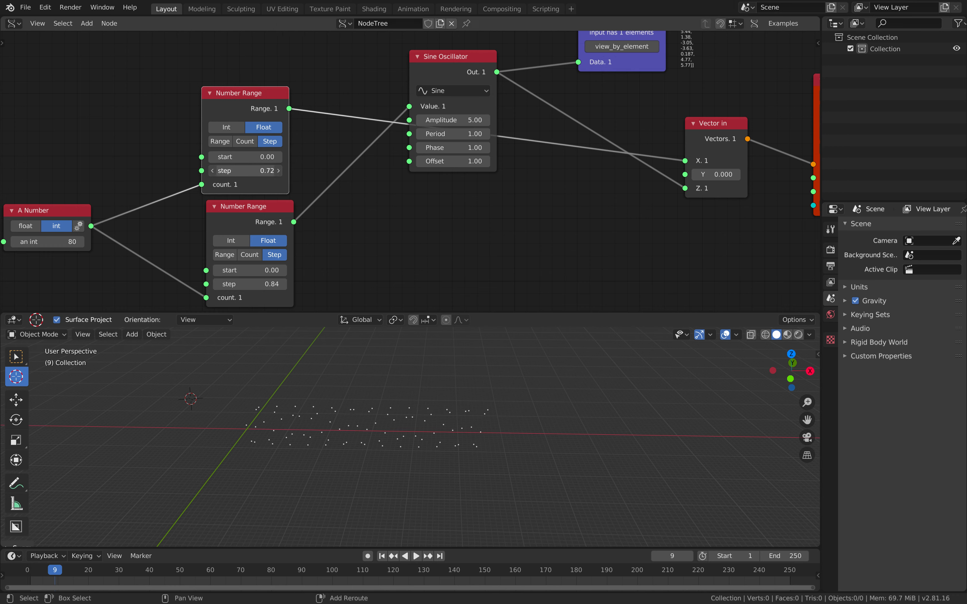
{"action": "left_click_drag", "start_coordinate": [259, 169], "coordinate": [262, 169]}
{"action": "left_click_drag", "start_coordinate": [262, 208], "coordinate": [262, 207]}
Try the lower Number Range's step at 1.60 and nudge it further in small increments
{"action": "left_click_drag", "start_coordinate": [255, 281], "coordinate": [315, 280]}
{"action": "left_click", "coordinate": [255, 281]}
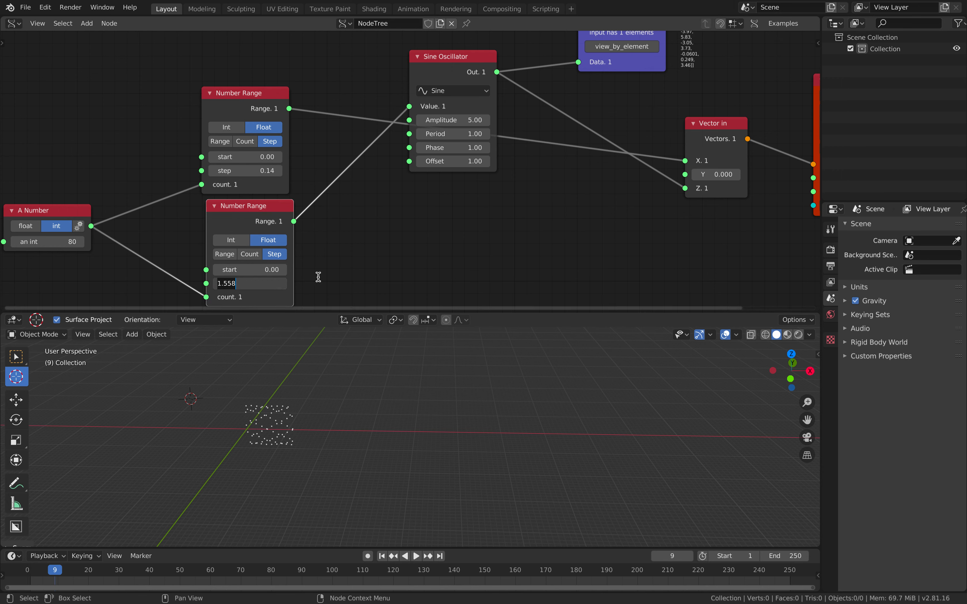
{"action": "type", "text": "1.6"}
{"action": "key", "text": "Return"}
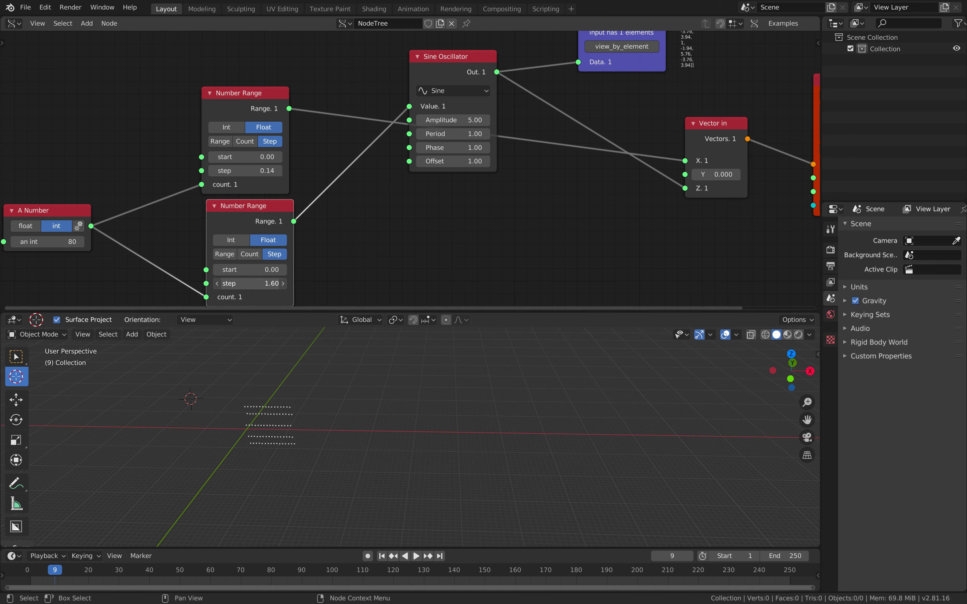
{"action": "left_click", "coordinate": [283, 283]}
{"action": "left_click", "coordinate": [283, 283]}
{"action": "left_click", "coordinate": [283, 284]}
{"action": "left_click", "coordinate": [283, 284]}
{"action": "left_click", "coordinate": [283, 284]}
{"action": "left_click", "coordinate": [283, 283]}
Set the lower Number Range's step to 1.00 and lower the Sine Oscillator's Period to 0.18
{"action": "left_click", "coordinate": [255, 284]}
{"action": "type", "text": "1"}
{"action": "key", "text": "Return"}
{"action": "left_click_drag", "start_coordinate": [459, 133], "coordinate": [389, 133]}
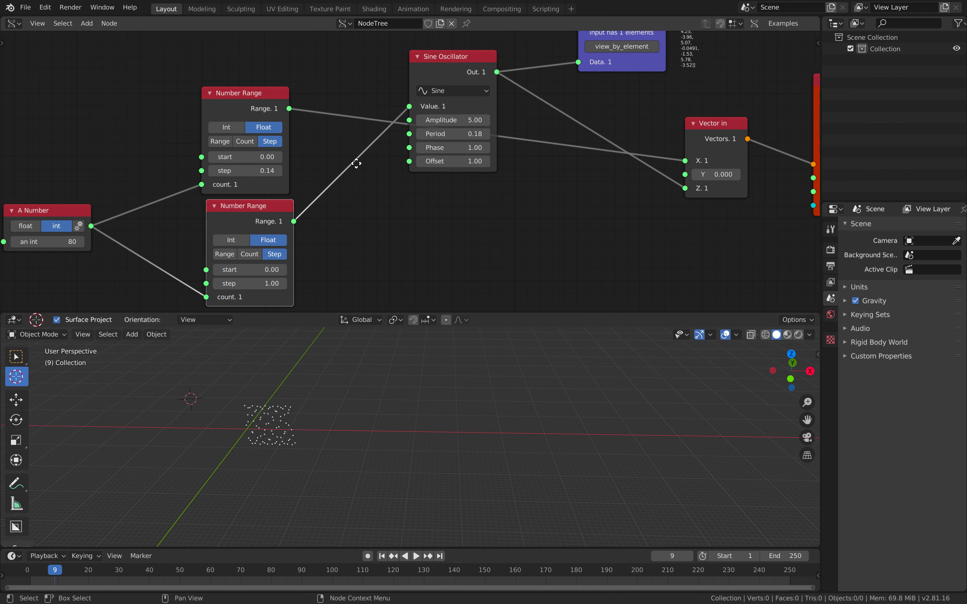
{"action": "middle_click_drag", "start_coordinate": [356, 164], "coordinate": [382, 158]}
{"action": "left_click_drag", "start_coordinate": [475, 115], "coordinate": [478, 115], "text": "shift"}
{"action": "scroll", "coordinate": [368, 385], "scroll_direction": "up", "scroll_amount": 4}
{"action": "middle_click_drag", "start_coordinate": [353, 386], "coordinate": [405, 383]}
Move the Vector in and Viewer Draw nodes closer to the Sine Oscillator to compact the layout
{"action": "middle_click_drag", "start_coordinate": [455, 236], "coordinate": [368, 282]}
{"action": "left_click_drag", "start_coordinate": [596, 200], "coordinate": [505, 207]}
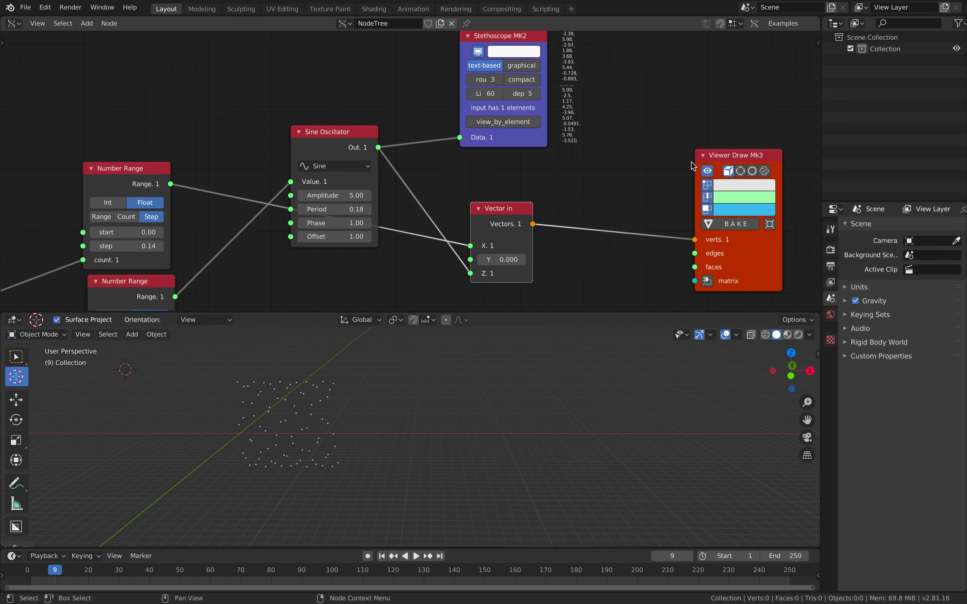
{"action": "left_click_drag", "start_coordinate": [696, 159], "coordinate": [625, 134]}
{"action": "middle_click_drag", "start_coordinate": [366, 177], "coordinate": [449, 138]}
Set the Sine Oscillator's Amplitude to 6.86, reposition the node and raise its Period through 1.98 to 3.06
{"action": "left_click_drag", "start_coordinate": [416, 156], "coordinate": [451, 169]}
{"action": "left_click_drag", "start_coordinate": [416, 109], "coordinate": [403, 130]}
{"action": "left_click_drag", "start_coordinate": [403, 188], "coordinate": [440, 188]}
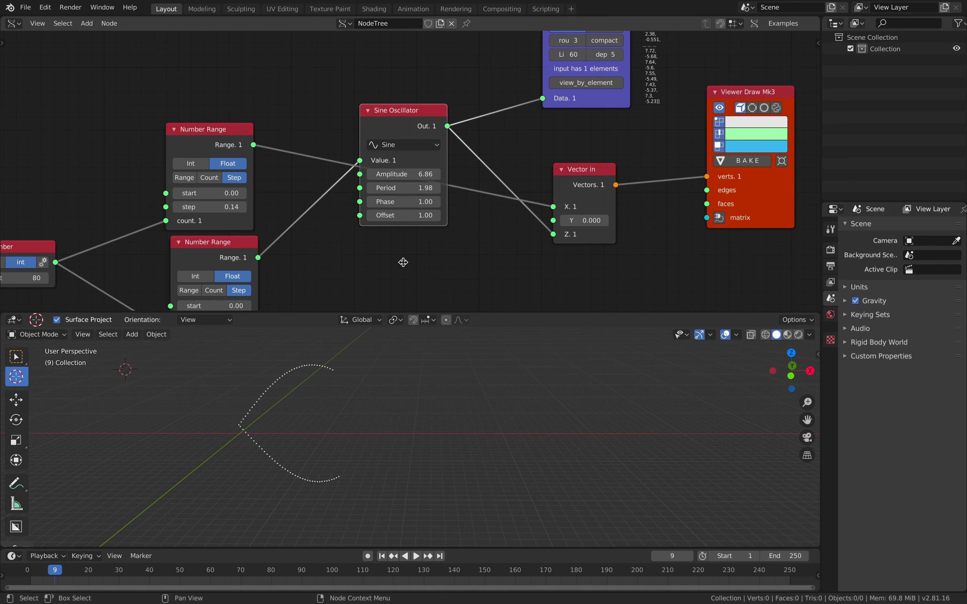
{"action": "middle_click_drag", "start_coordinate": [299, 446], "coordinate": [262, 387]}
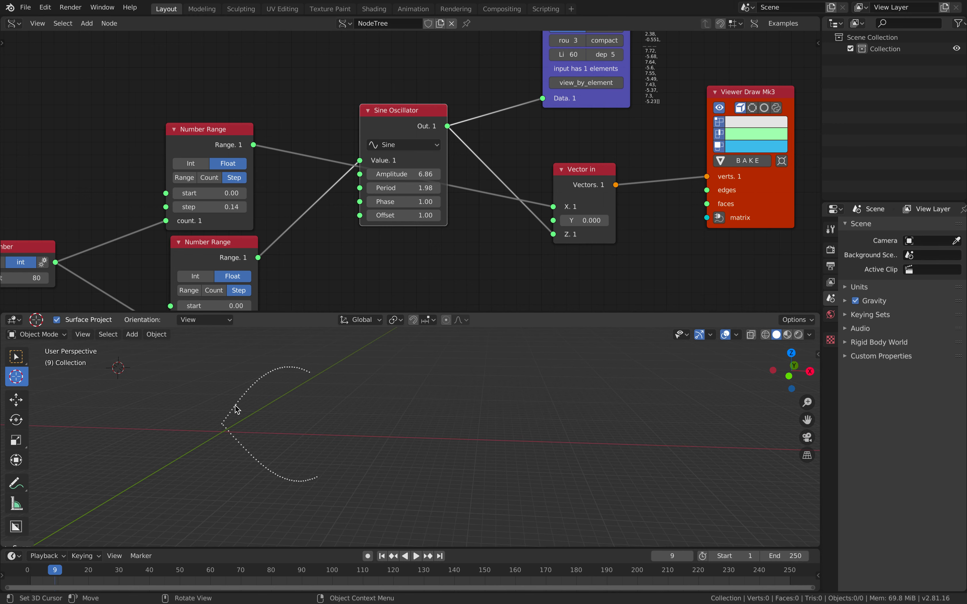
{"action": "left_click_drag", "start_coordinate": [404, 188], "coordinate": [438, 188]}
Set the upper Number Range's step to 0.38 and the Sine Oscillator's Amplitude to 8.60 and Period to 5.16
{"action": "middle_click_drag", "start_coordinate": [295, 161], "coordinate": [392, 111]}
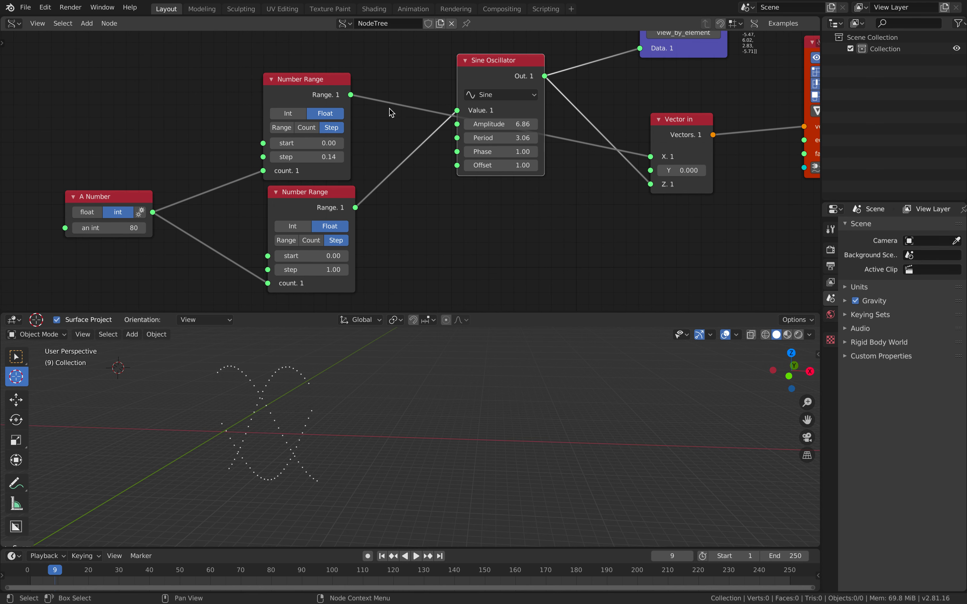
{"action": "left_click_drag", "start_coordinate": [306, 158], "coordinate": [306, 158]}
{"action": "left_click_drag", "start_coordinate": [306, 158], "coordinate": [300, 158]}
{"action": "scroll", "coordinate": [460, 379], "scroll_direction": "down", "scroll_amount": 4}
{"action": "mouse_move", "coordinate": [498, 126]}
{"action": "left_mouse_down"}
{"action": "mouse_move", "coordinate": [510, 125]}
{"action": "mouse_move", "coordinate": [498, 125]}
{"action": "left_mouse_up"}
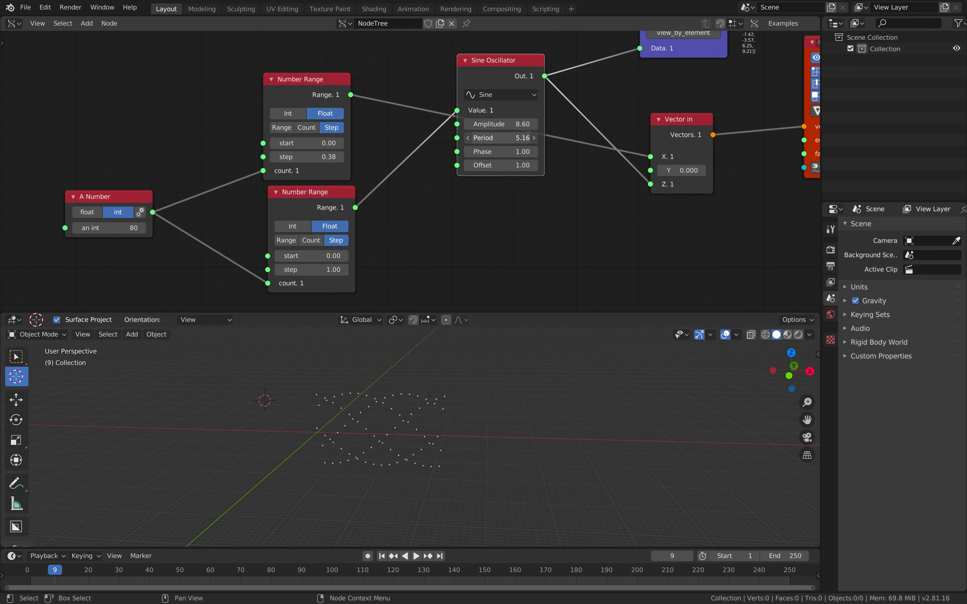
{"action": "middle_click_drag", "start_coordinate": [390, 419], "coordinate": [302, 438]}
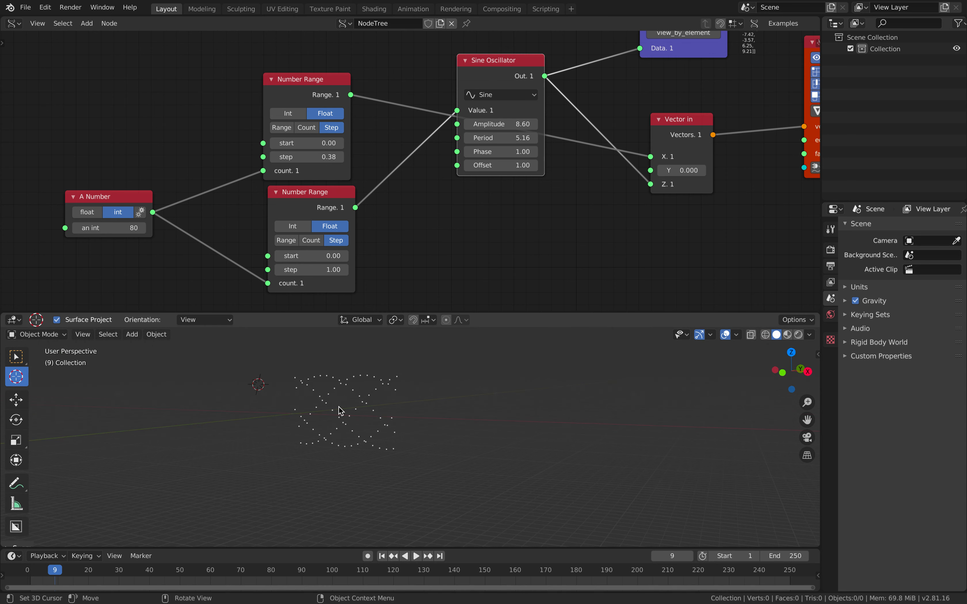
Save OSC_WAVE_002.blend and move the Viewer Draw node slightly down, closer to the Vector in node
{"action": "key", "text": "ctrl+s"}
{"action": "middle_click_drag", "start_coordinate": [751, 148], "coordinate": [455, 218]}
{"action": "scroll", "coordinate": [497, 213], "scroll_direction": "down", "scroll_amount": 1}
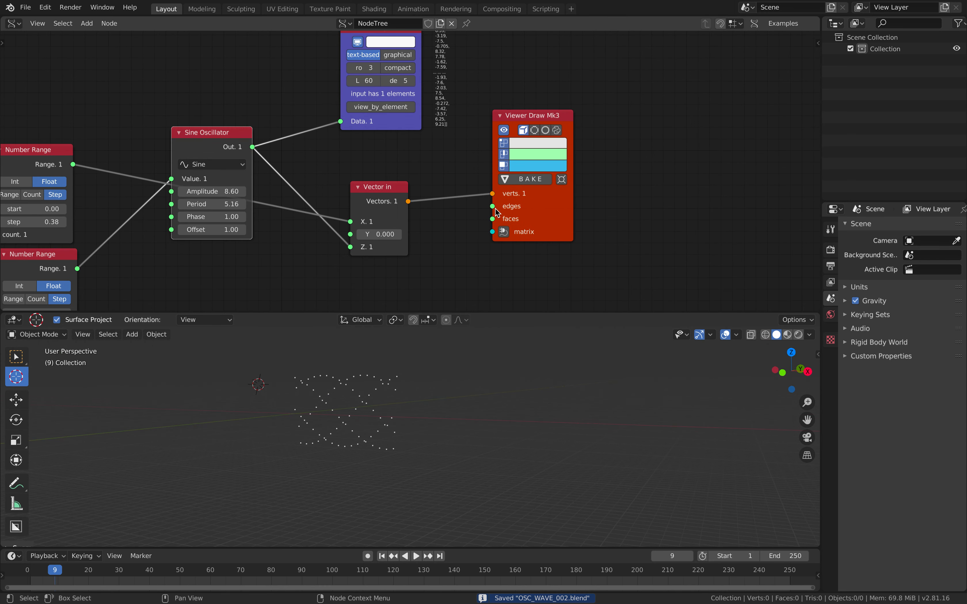
{"action": "scroll", "coordinate": [501, 156], "scroll_direction": "down", "scroll_amount": 3}
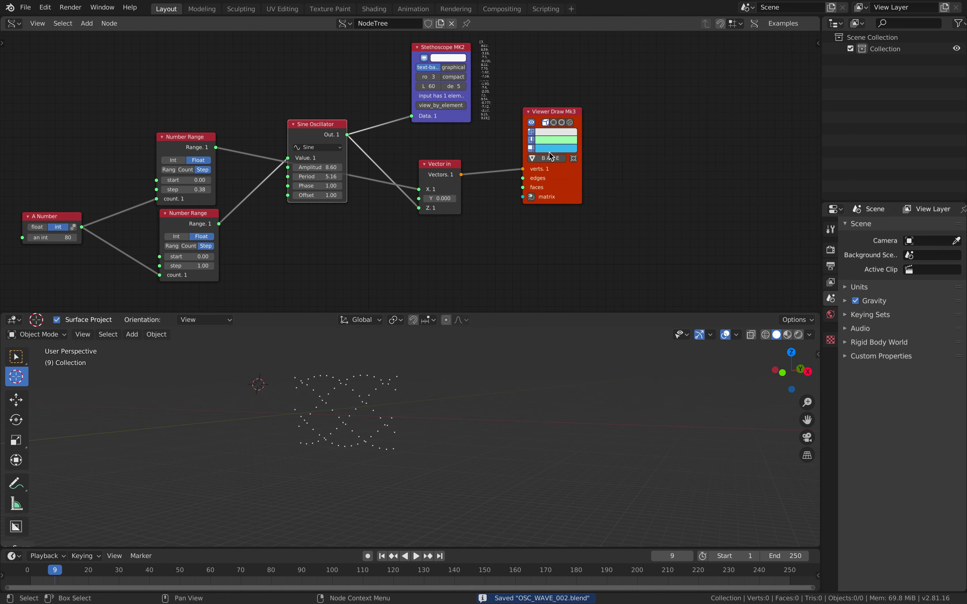
{"action": "mouse_move", "coordinate": [538, 200]}
{"action": "left_mouse_down"}
{"action": "mouse_move", "coordinate": [499, 227]}
{"action": "mouse_move", "coordinate": [544, 210]}
{"action": "left_mouse_up"}
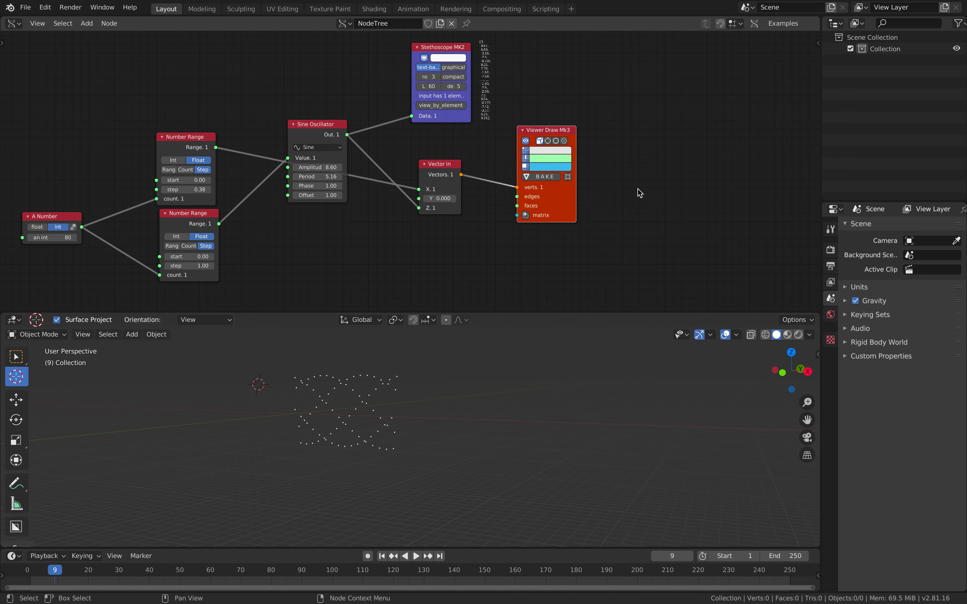
Add an SvWaveformViewer node, place it just below the Viewer Draw node and save the file
{"action": "key", "text": "alt+space"}
{"action": "type", "text": "wav"}
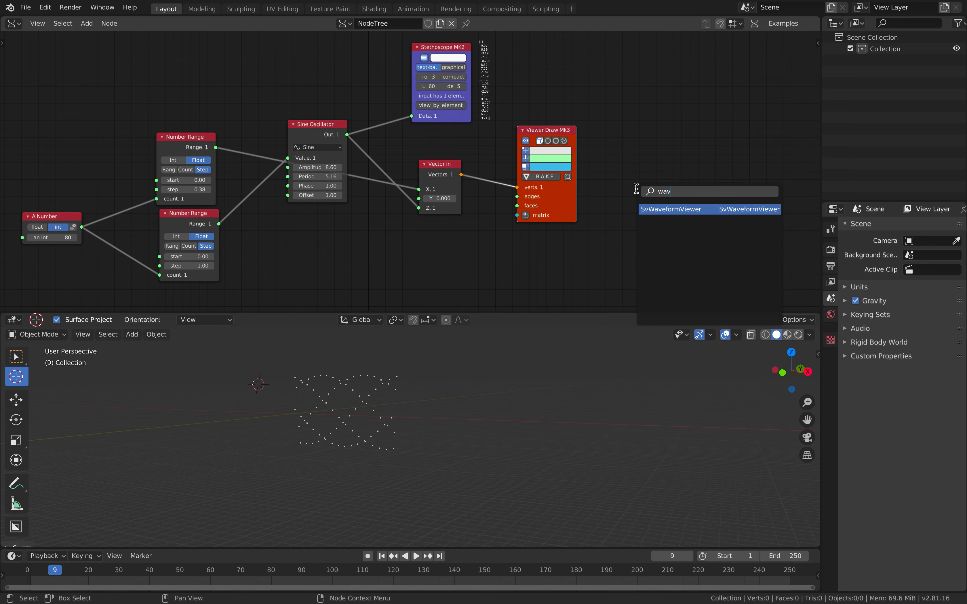
{"action": "key", "text": "Return"}
{"action": "left_click", "coordinate": [629, 211]}
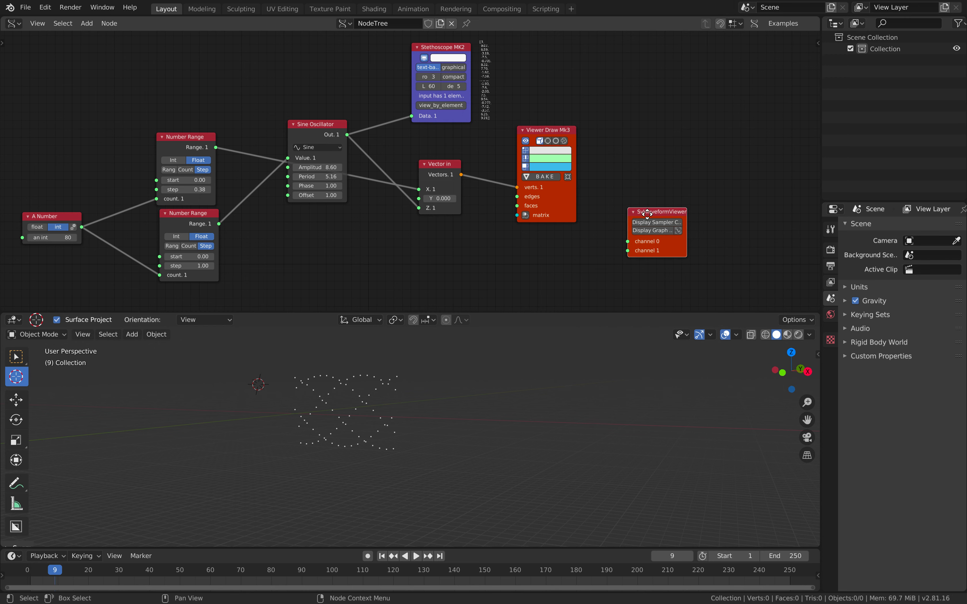
{"action": "left_click_drag", "start_coordinate": [647, 214], "coordinate": [552, 250]}
{"action": "middle_click_drag", "start_coordinate": [560, 240], "coordinate": [595, 210]}
{"action": "scroll", "coordinate": [591, 207], "scroll_direction": "up", "scroll_amount": 1}
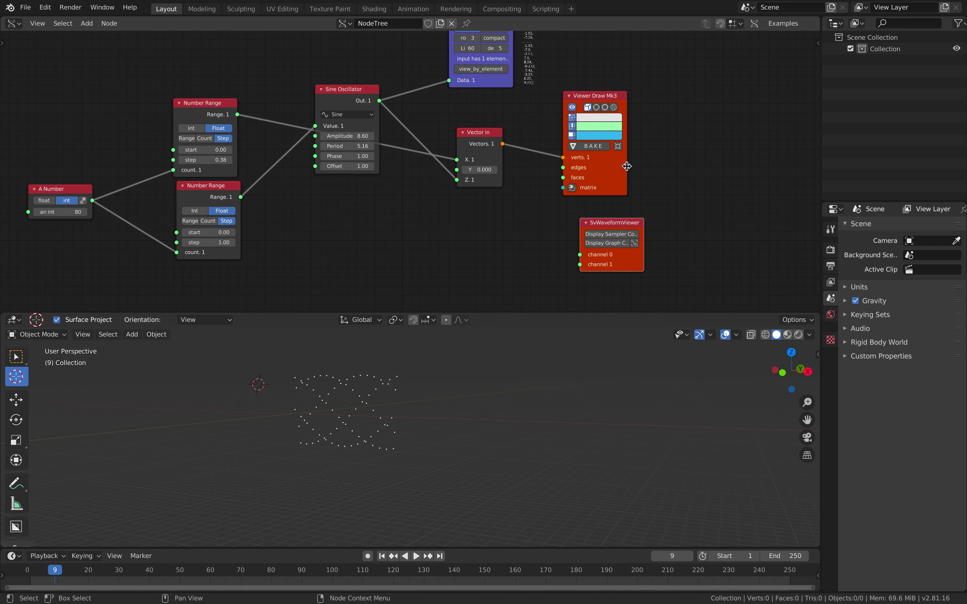
{"action": "middle_click_drag", "start_coordinate": [698, 225], "coordinate": [715, 222]}
{"action": "middle_click_drag", "start_coordinate": [509, 209], "coordinate": [549, 209]}
{"action": "key", "text": "ctrl+s"}
Spread the two Number Range nodes apart, lower the Sine Oscillator beside the lower one and adjust the Vector in node
{"action": "left_click_drag", "start_coordinate": [264, 184], "coordinate": [241, 208]}
{"action": "left_click_drag", "start_coordinate": [254, 100], "coordinate": [226, 94]}
{"action": "left_click_drag", "start_coordinate": [430, 127], "coordinate": [430, 229]}
{"action": "left_click_drag", "start_coordinate": [513, 154], "coordinate": [524, 143]}
Connect the upper Number Range to SvWaveformViewer's channel 0 and the Sine Oscillator's output to channel 1
{"action": "left_click_drag", "start_coordinate": [266, 107], "coordinate": [638, 256]}
{"action": "left_click_drag", "start_coordinate": [392, 196], "coordinate": [639, 262]}
{"action": "middle_click_drag", "start_coordinate": [639, 262], "coordinate": [453, 183]}
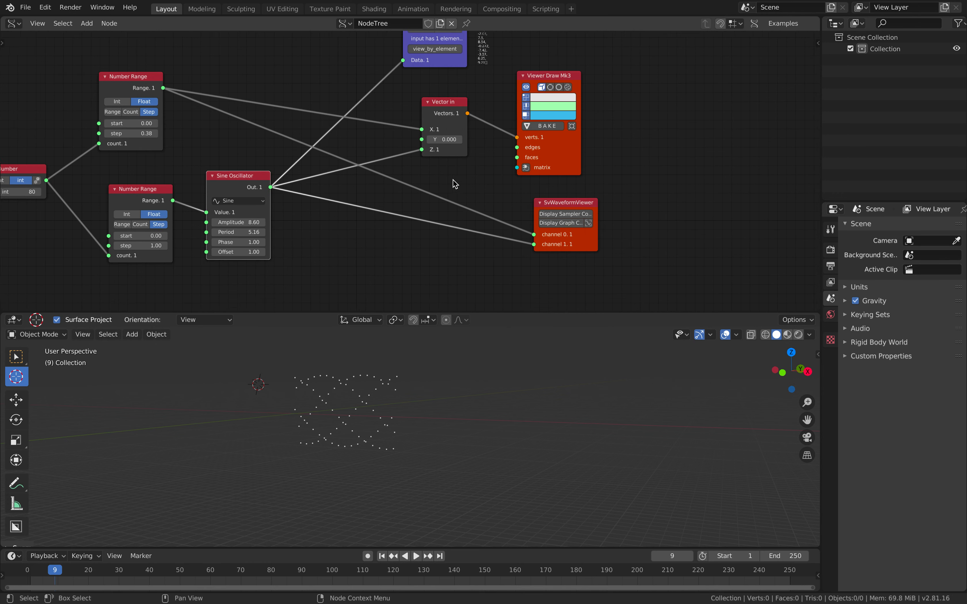
{"action": "scroll", "coordinate": [453, 183], "scroll_direction": "up", "scroll_amount": 2}
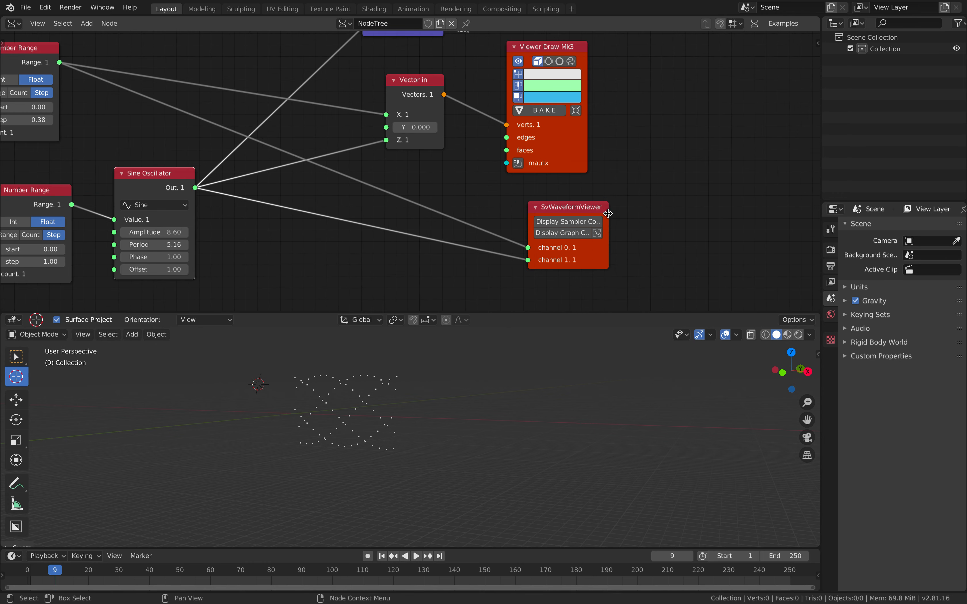
Turn on the SvWaveformViewer's graph and expand its sampler and graph configuration settings
{"action": "left_click", "coordinate": [597, 232]}
{"action": "middle_click_drag", "start_coordinate": [644, 216], "coordinate": [571, 145]}
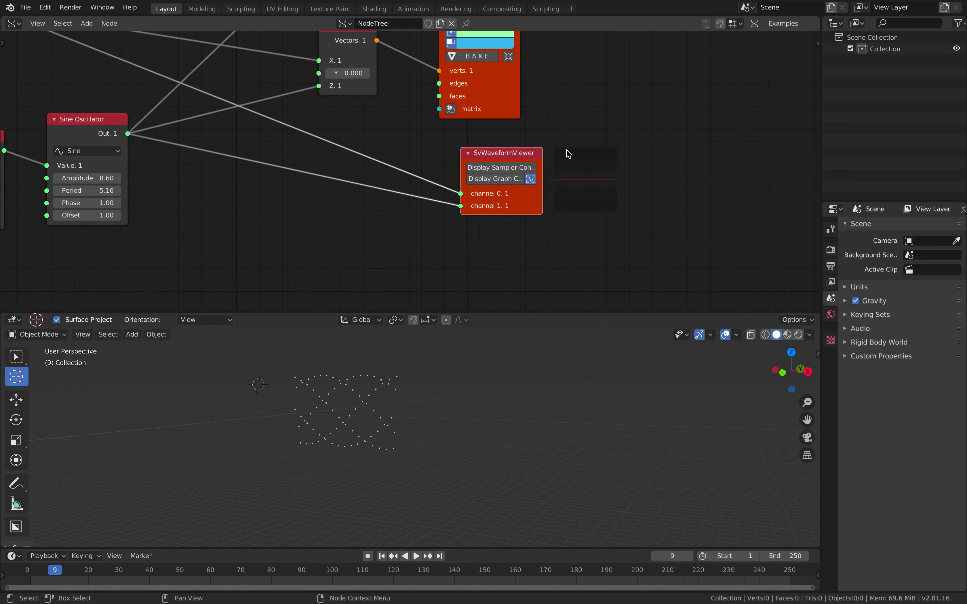
{"action": "left_click", "coordinate": [501, 168]}
{"action": "scroll", "coordinate": [520, 168], "scroll_direction": "down", "scroll_amount": 3}
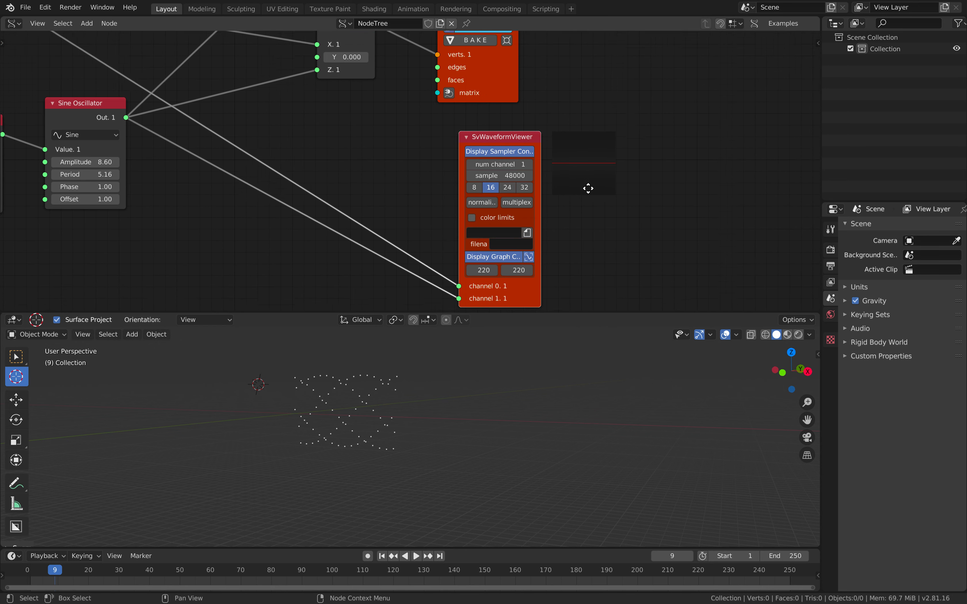
{"action": "scroll", "coordinate": [555, 166], "scroll_direction": "down", "scroll_amount": 1}
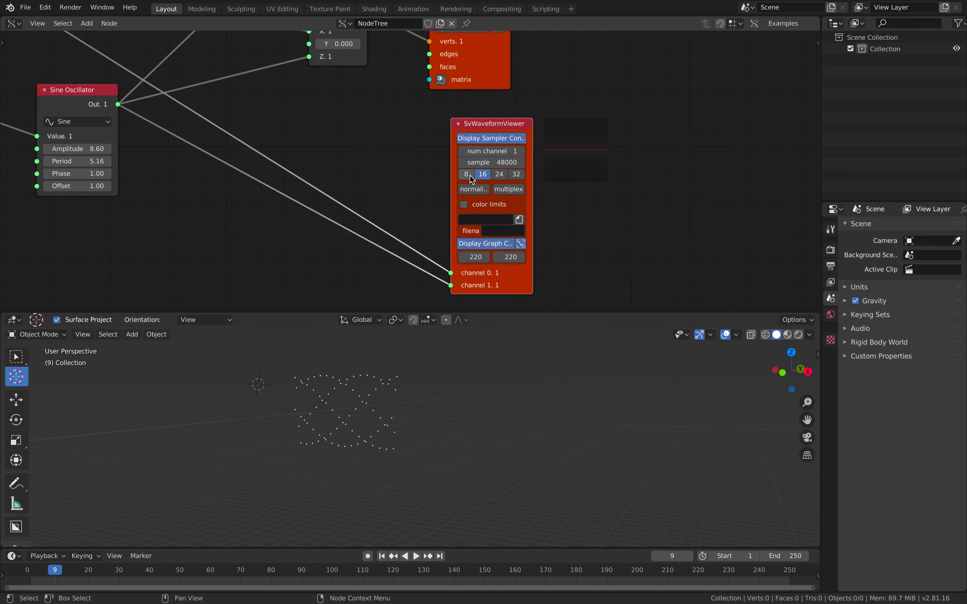
{"action": "scroll", "coordinate": [453, 173], "scroll_direction": "up", "scroll_amount": 1}
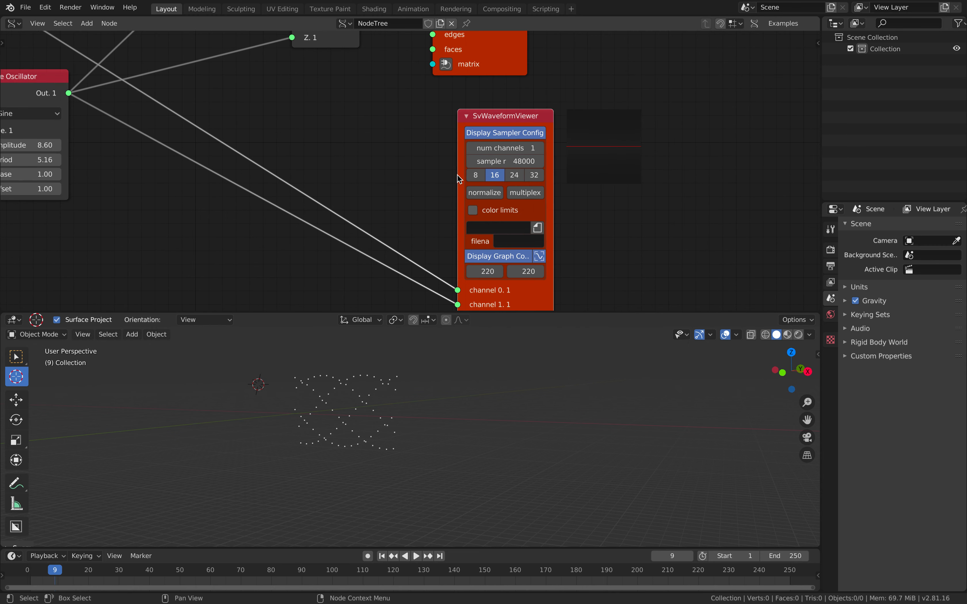
Set the SvWaveformViewer's bit depth to 8 and its number of channels to 2
{"action": "left_click", "coordinate": [476, 175]}
{"action": "left_click", "coordinate": [541, 148]}
{"action": "scroll", "coordinate": [603, 198], "scroll_direction": "down", "scroll_amount": 2}
{"action": "scroll", "coordinate": [603, 198], "scroll_direction": "left", "scroll_amount": 2}
{"action": "scroll", "coordinate": [500, 222], "scroll_direction": "left", "scroll_amount": 2}
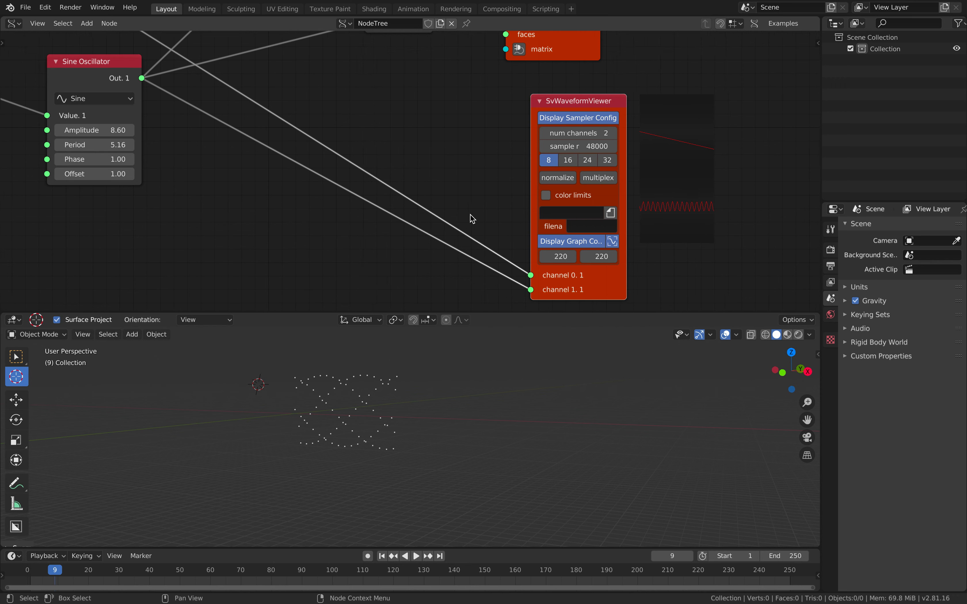
{"action": "scroll", "coordinate": [335, 190], "scroll_direction": "down", "scroll_amount": 3}
{"action": "middle_click_drag", "start_coordinate": [330, 185], "coordinate": [409, 189]}
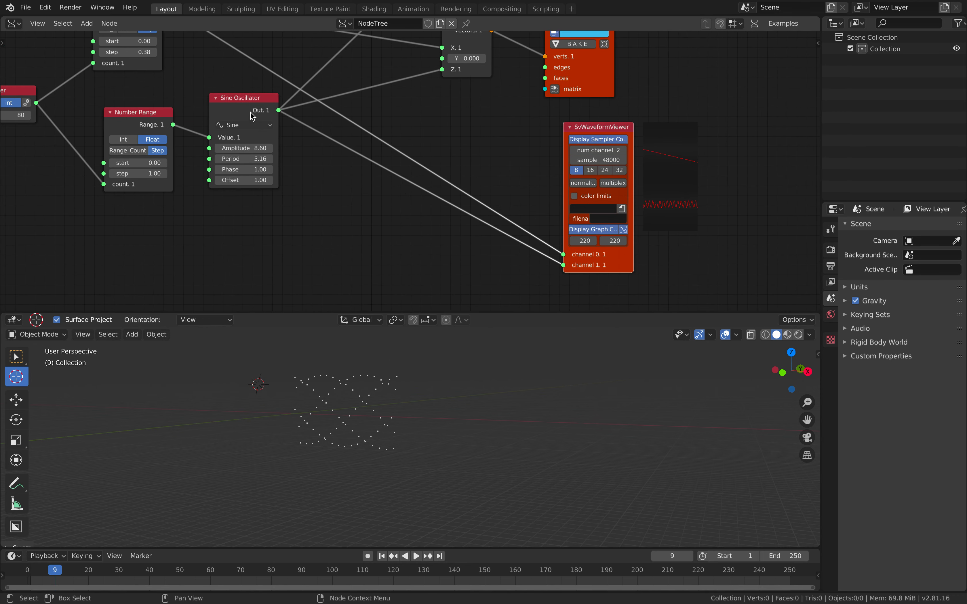
Move the Sine Oscillator slightly down and enlarge the SvWaveformViewer's graph to 506 by 306
{"action": "left_click_drag", "start_coordinate": [245, 139], "coordinate": [248, 184]}
{"action": "scroll", "coordinate": [418, 183], "scroll_direction": "left", "scroll_amount": 2}
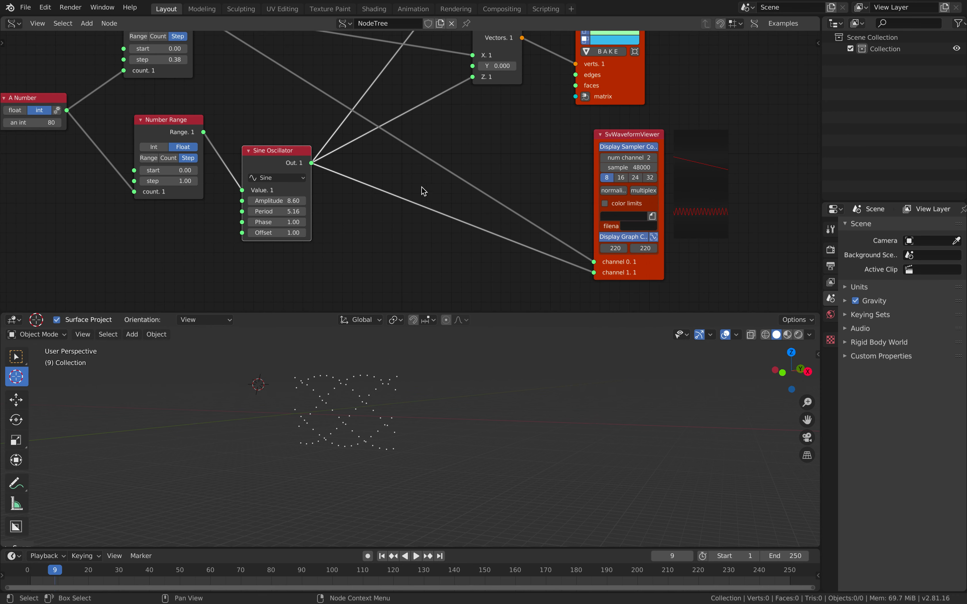
{"action": "scroll", "coordinate": [566, 230], "scroll_direction": "right", "scroll_amount": 5}
{"action": "left_click_drag", "start_coordinate": [570, 230], "coordinate": [597, 230]}
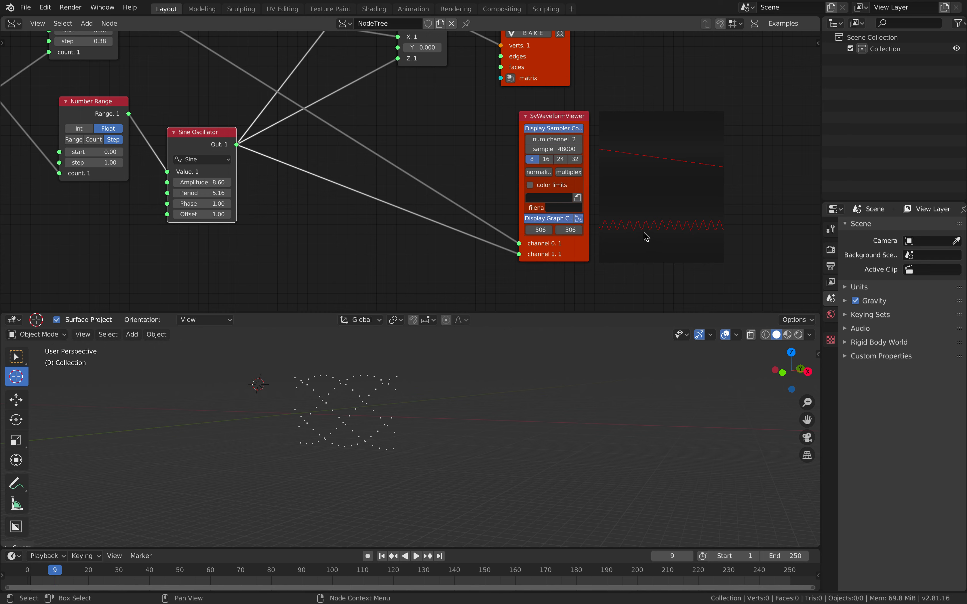
{"action": "middle_click_drag", "start_coordinate": [428, 209], "coordinate": [442, 233]}
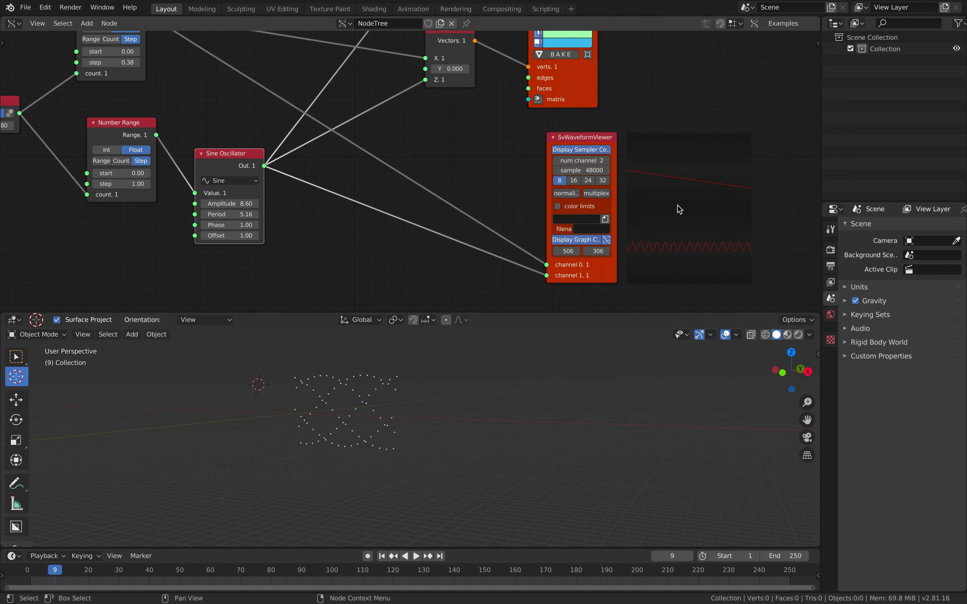
{"action": "left_click", "coordinate": [568, 194]}
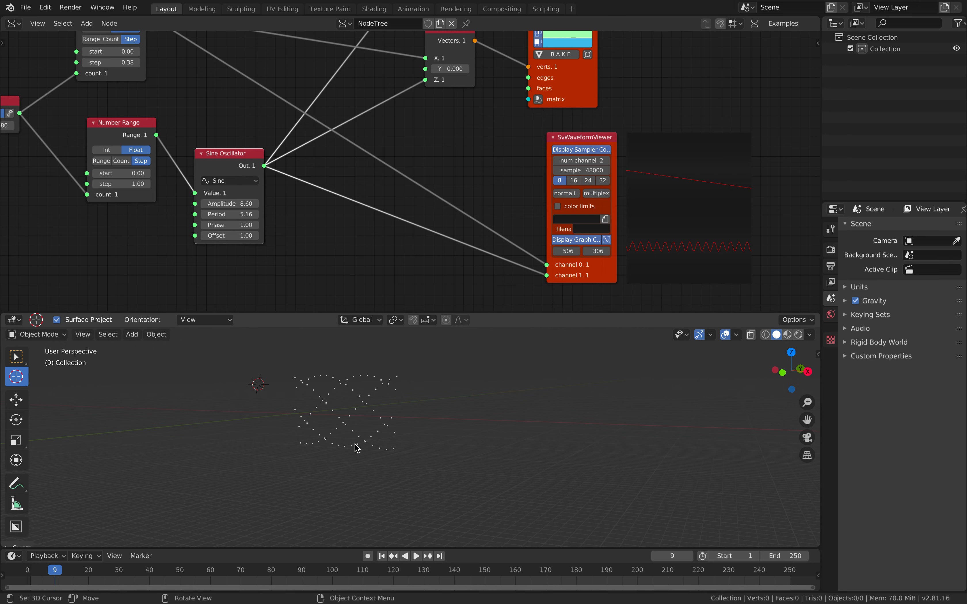
Set the upper Number Range's start to -0.12 and step to 0.92, the lower one's step to 4.96 and A Number to 112, and save
{"action": "middle_click_drag", "start_coordinate": [326, 161], "coordinate": [382, 190]}
{"action": "scroll", "coordinate": [209, 160], "scroll_direction": "down", "scroll_amount": 2}
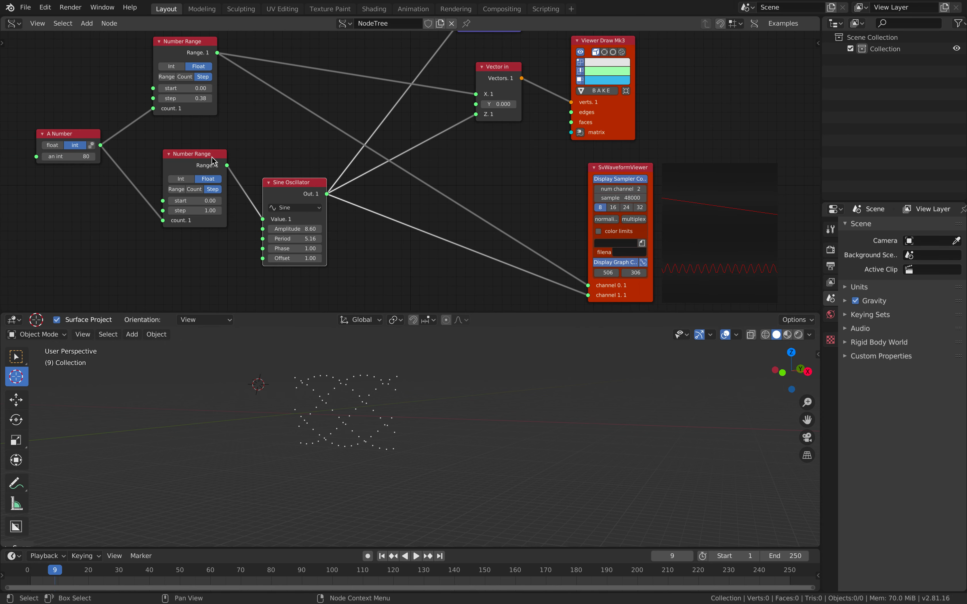
{"action": "left_click", "coordinate": [200, 161]}
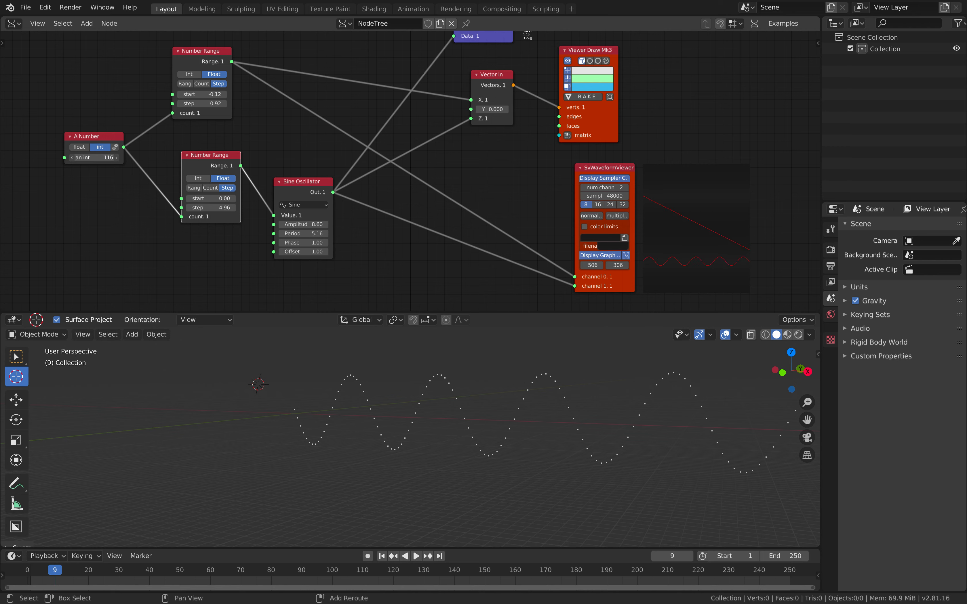
{"action": "middle_click_drag", "start_coordinate": [457, 399], "coordinate": [498, 396]}
{"action": "key", "text": "ctrl+s"}
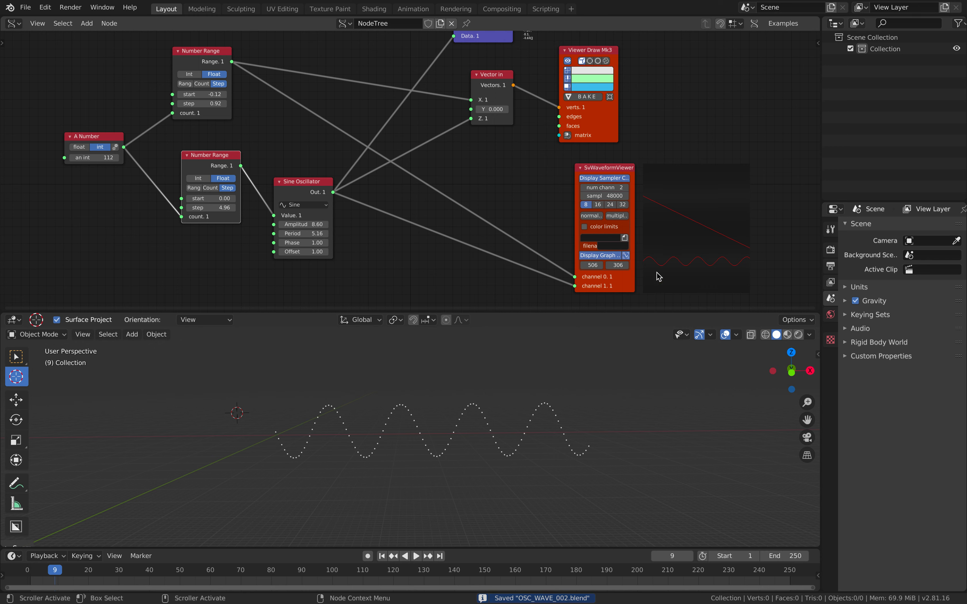
Nudge the Sine Oscillator node and try its Square and Saw functions
{"action": "middle_click_drag", "start_coordinate": [358, 460], "coordinate": [304, 439]}
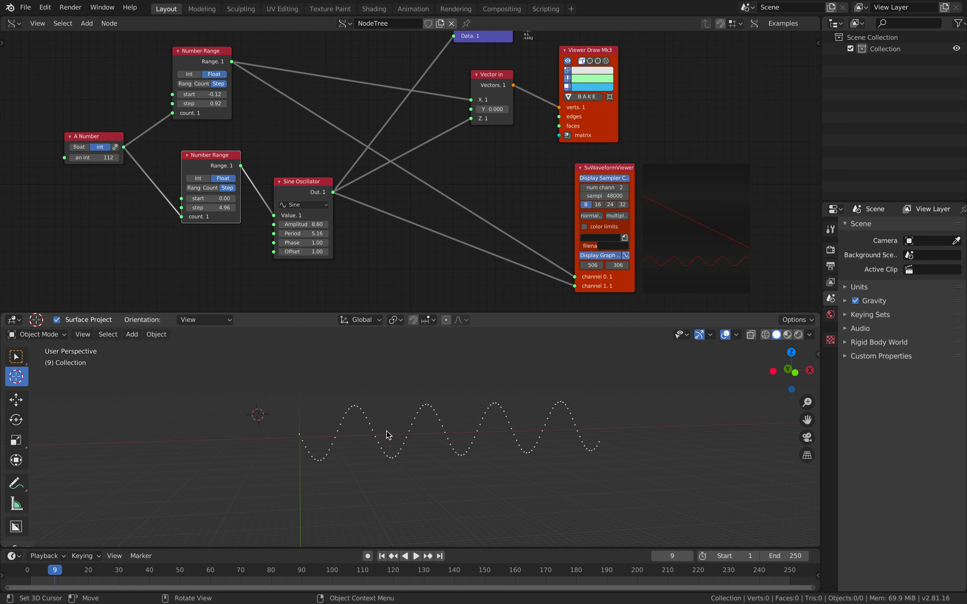
{"action": "middle_click_drag", "start_coordinate": [310, 211], "coordinate": [325, 211]}
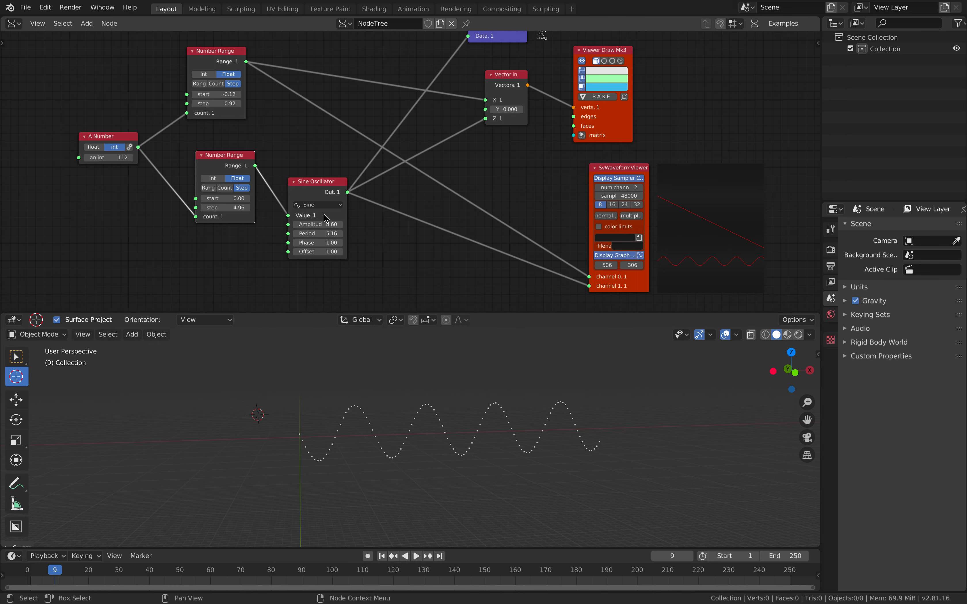
{"action": "left_click_drag", "start_coordinate": [324, 185], "coordinate": [321, 183]}
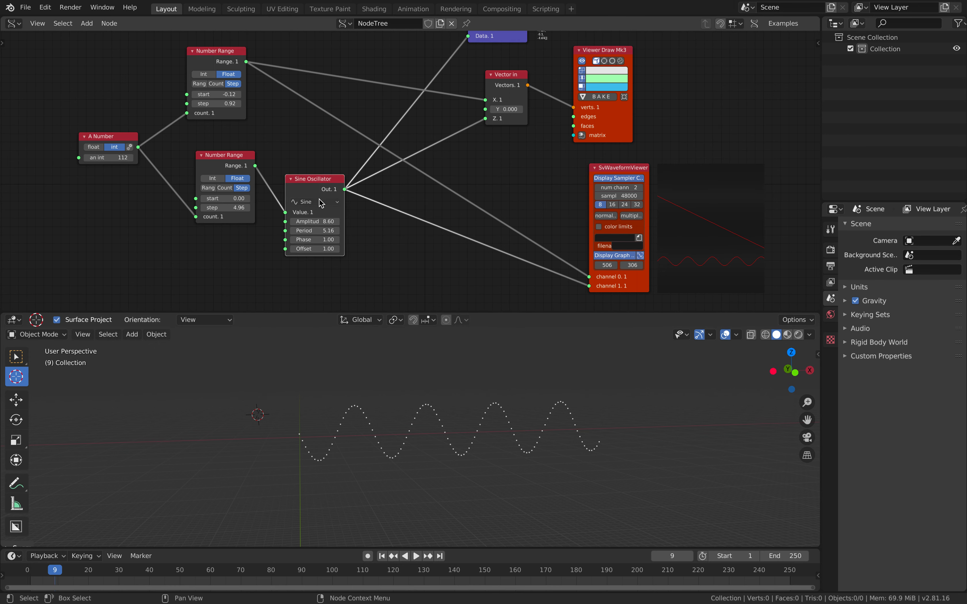
{"action": "left_click", "coordinate": [319, 201]}
{"action": "left_click", "coordinate": [313, 221]}
{"action": "middle_click_drag", "start_coordinate": [336, 404], "coordinate": [342, 405]}
{"action": "left_click", "coordinate": [318, 202]}
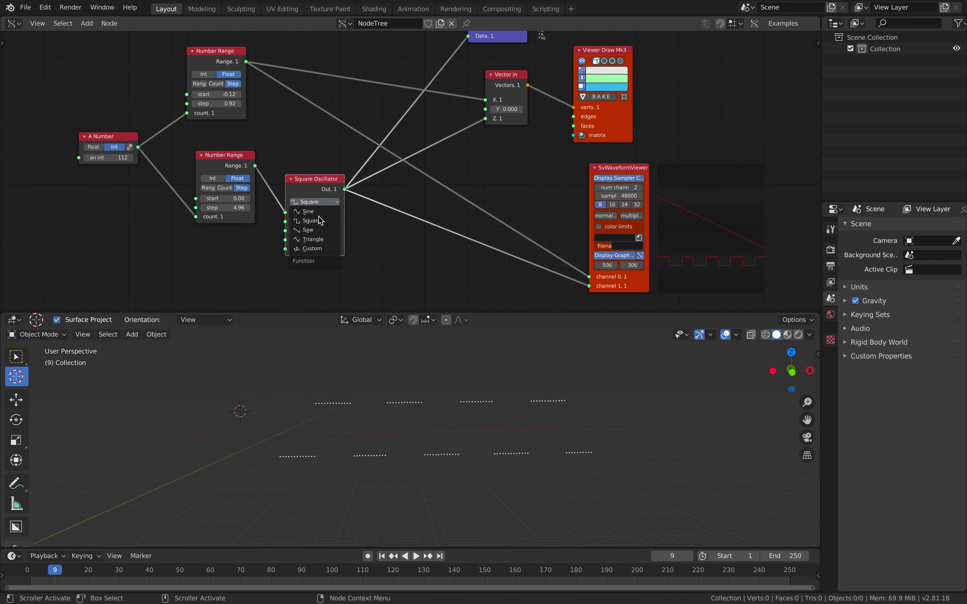
{"action": "left_click", "coordinate": [318, 230]}
Try the oscillator's Triangle and Custom functions and return it to Sine
{"action": "left_click", "coordinate": [322, 202]}
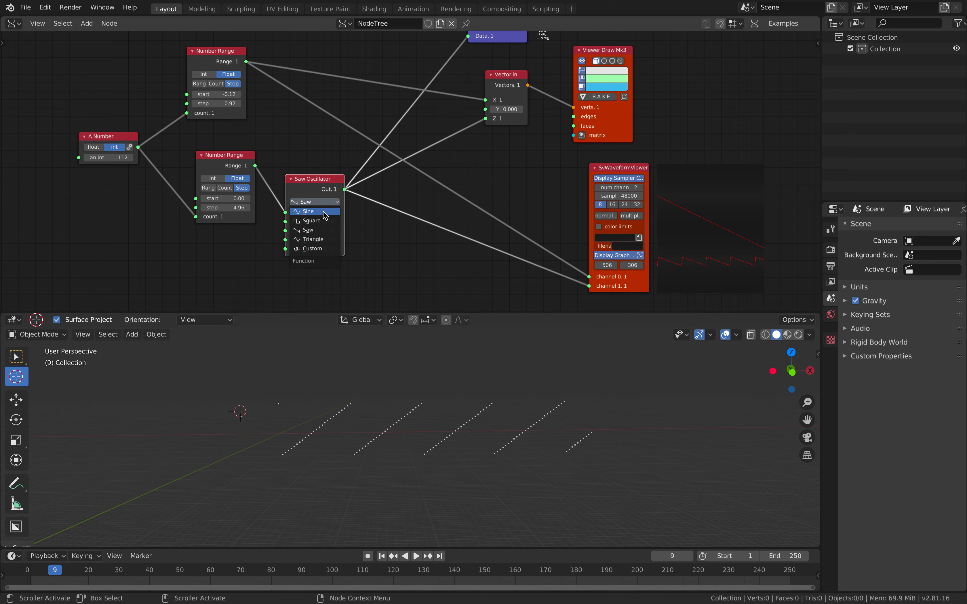
{"action": "left_click", "coordinate": [313, 239]}
{"action": "left_click", "coordinate": [322, 201]}
{"action": "left_click", "coordinate": [312, 248]}
{"action": "left_click", "coordinate": [324, 203]}
{"action": "key", "text": "Return"}
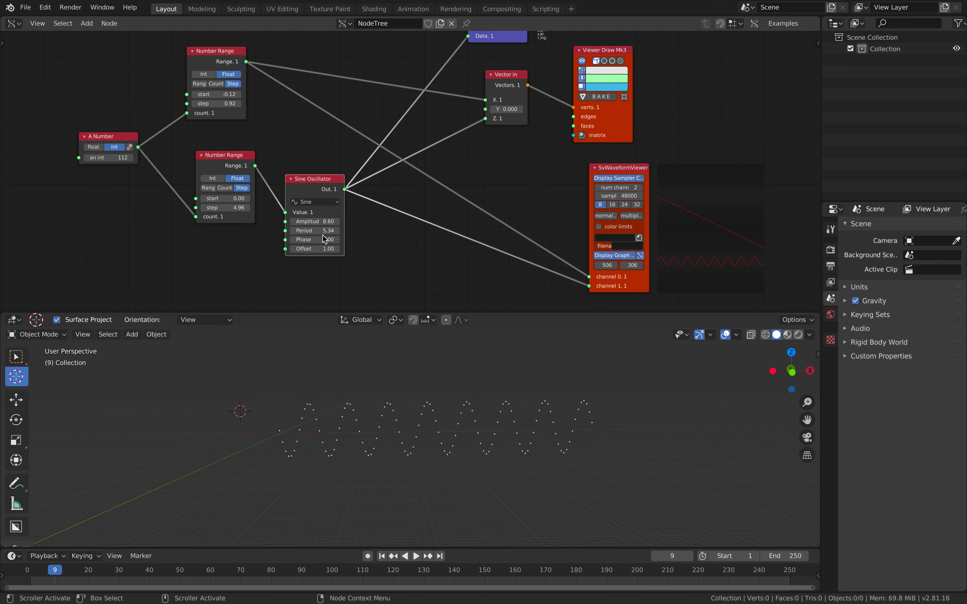
Set the Sine Oscillator's Offset to 0 and raise its Period to 10.26
{"action": "mouse_move", "coordinate": [324, 248]}
{"action": "left_mouse_down"}
{"action": "mouse_move", "coordinate": [340, 248]}
{"action": "mouse_move", "coordinate": [304, 249]}
{"action": "mouse_move", "coordinate": [316, 248]}
{"action": "left_mouse_up"}
{"action": "left_click", "coordinate": [338, 249]}
{"action": "type", "text": "0"}
{"action": "key", "text": "Return"}
{"action": "mouse_move", "coordinate": [328, 375]}
{"action": "middle_mouse_down"}
{"action": "mouse_move", "coordinate": [351, 387]}
{"action": "mouse_move", "coordinate": [341, 383]}
{"action": "middle_mouse_up"}
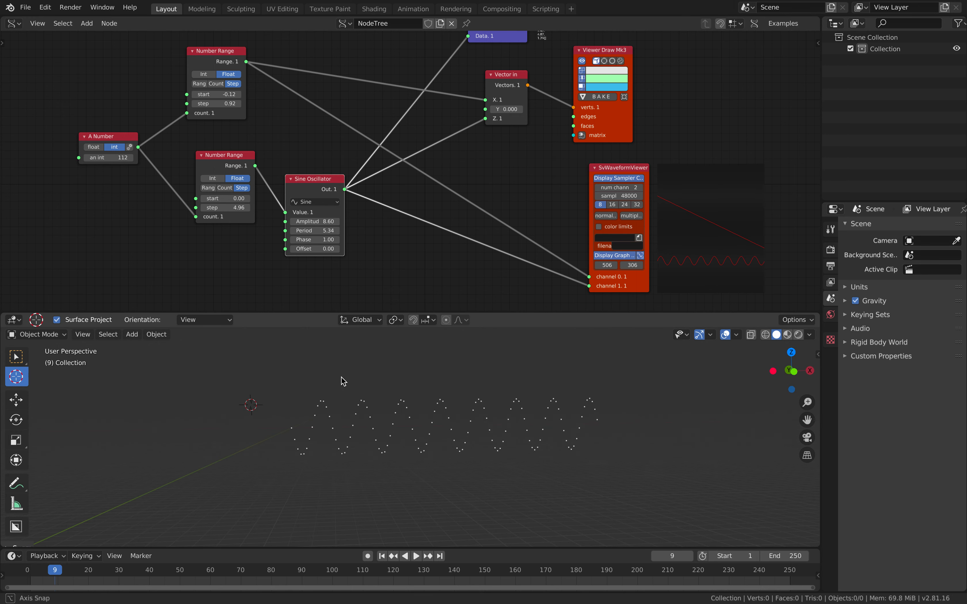
{"action": "mouse_move", "coordinate": [313, 238]}
{"action": "left_mouse_down"}
{"action": "mouse_move", "coordinate": [332, 238]}
{"action": "mouse_move", "coordinate": [314, 240]}
{"action": "left_mouse_up"}
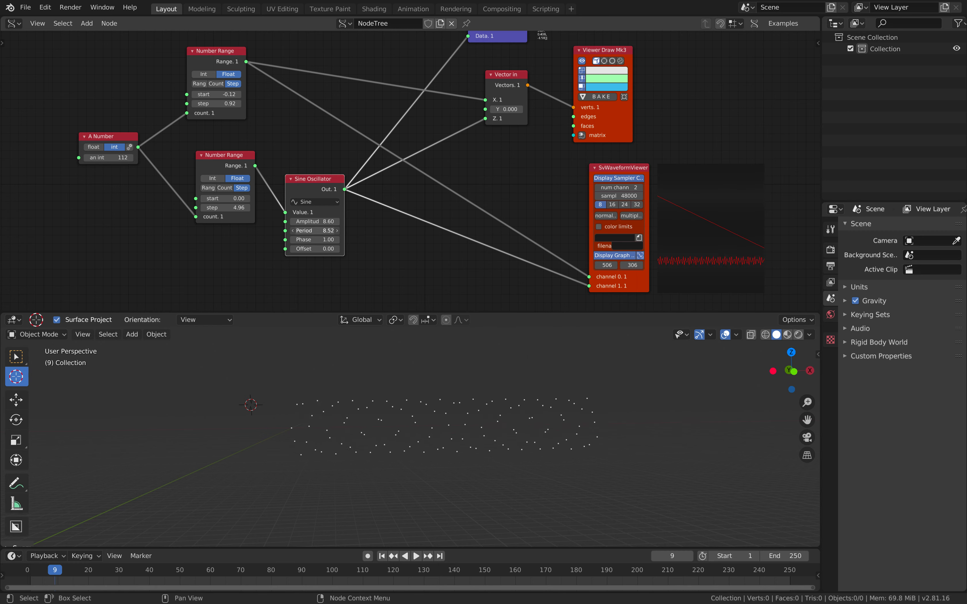
{"action": "middle_click_drag", "start_coordinate": [370, 345], "coordinate": [324, 393]}
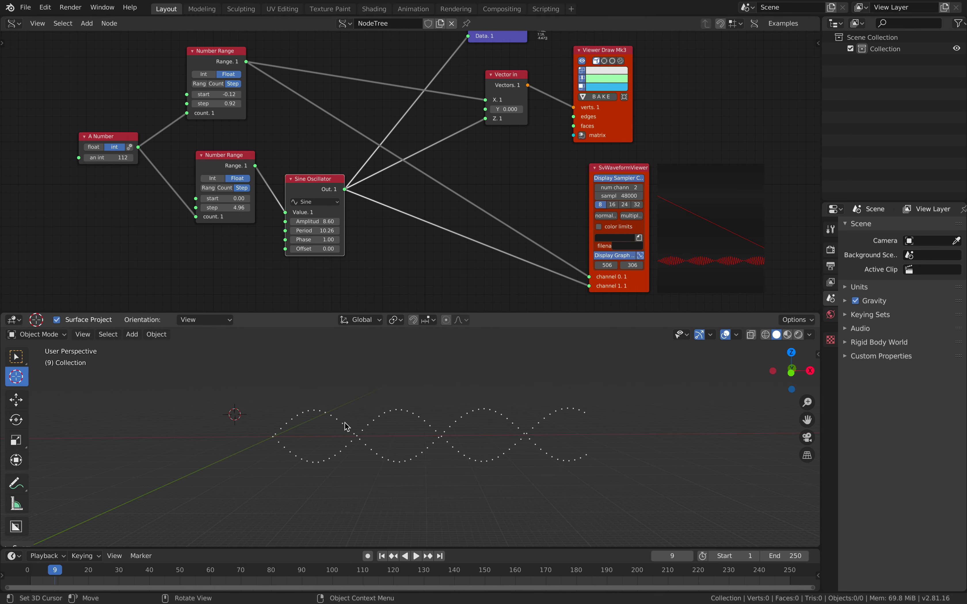
Examine the SvWaveformViewer's graph of both channels up close
{"action": "middle_click_drag", "start_coordinate": [574, 227], "coordinate": [350, 200]}
{"action": "scroll", "coordinate": [505, 218], "scroll_direction": "up", "scroll_amount": 1}
{"action": "scroll", "coordinate": [507, 180], "scroll_direction": "up", "scroll_amount": 1}
{"action": "scroll", "coordinate": [411, 165], "scroll_direction": "up", "scroll_amount": 1}
{"action": "scroll", "coordinate": [407, 172], "scroll_direction": "up", "scroll_amount": 1}
{"action": "middle_click_drag", "start_coordinate": [407, 172], "coordinate": [392, 127]}
{"action": "scroll", "coordinate": [462, 271], "scroll_direction": "up", "scroll_amount": 1}
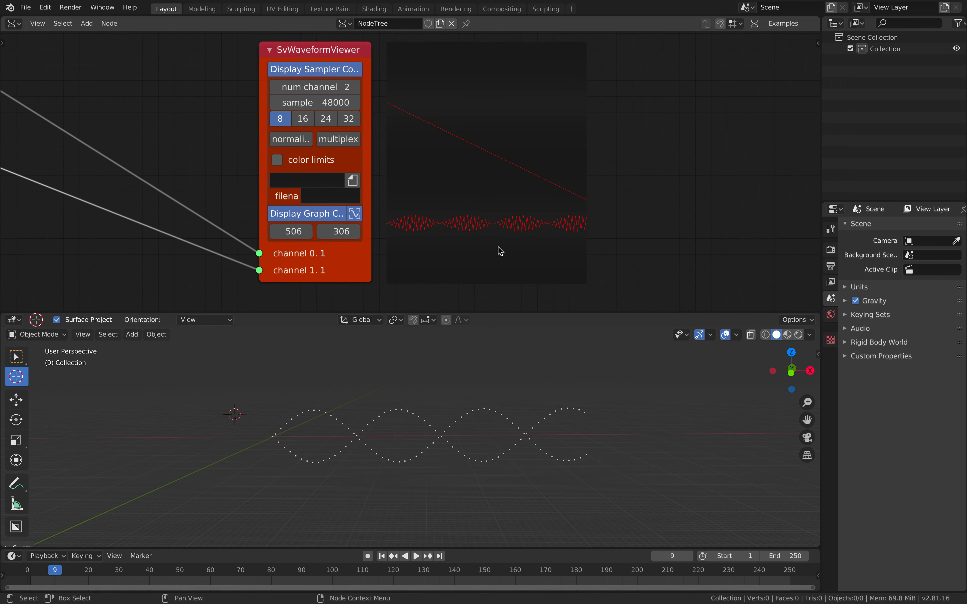
{"action": "scroll", "coordinate": [181, 171], "scroll_direction": "down", "scroll_amount": 7}
{"action": "middle_click_drag", "start_coordinate": [236, 182], "coordinate": [624, 184]}
Save the file, move the A Number node farther from the Number Range nodes and set its integer to 140
{"action": "middle_click_drag", "start_coordinate": [285, 141], "coordinate": [332, 209]}
{"action": "key", "text": "ctrl+s"}
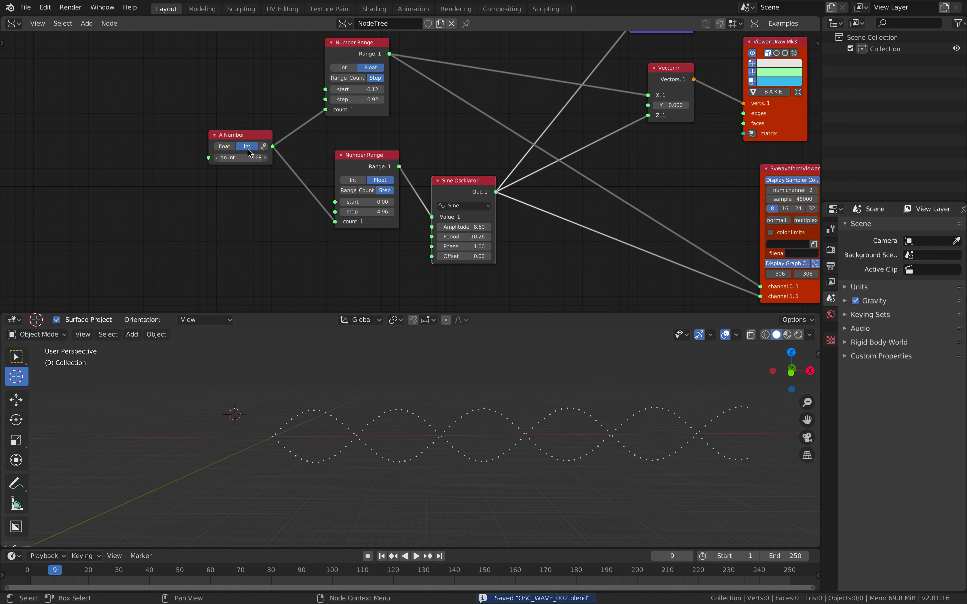
{"action": "left_click", "coordinate": [216, 135]}
{"action": "left_click_drag", "start_coordinate": [236, 136], "coordinate": [132, 164]}
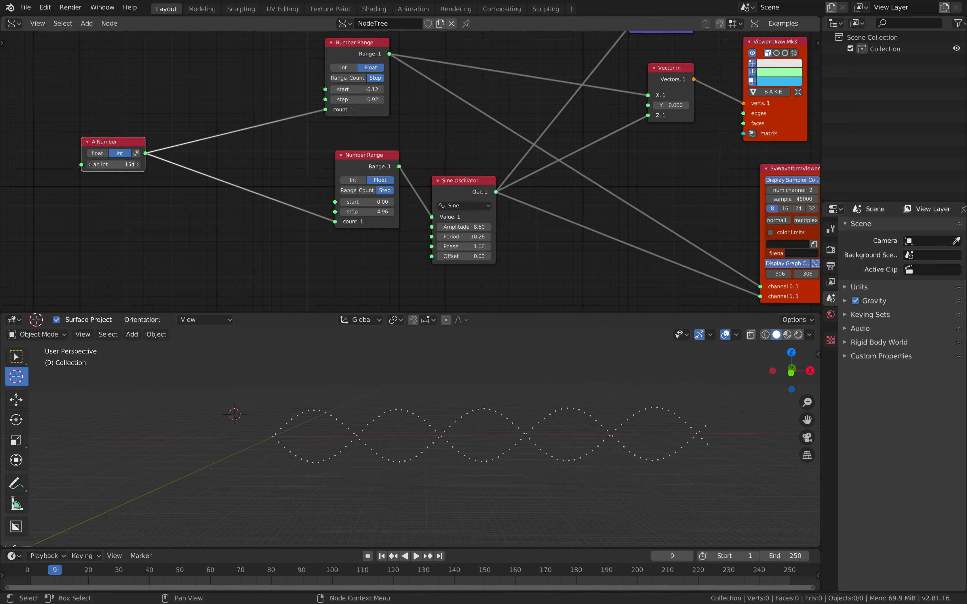
{"action": "middle_click_drag", "start_coordinate": [480, 193], "coordinate": [182, 191]}
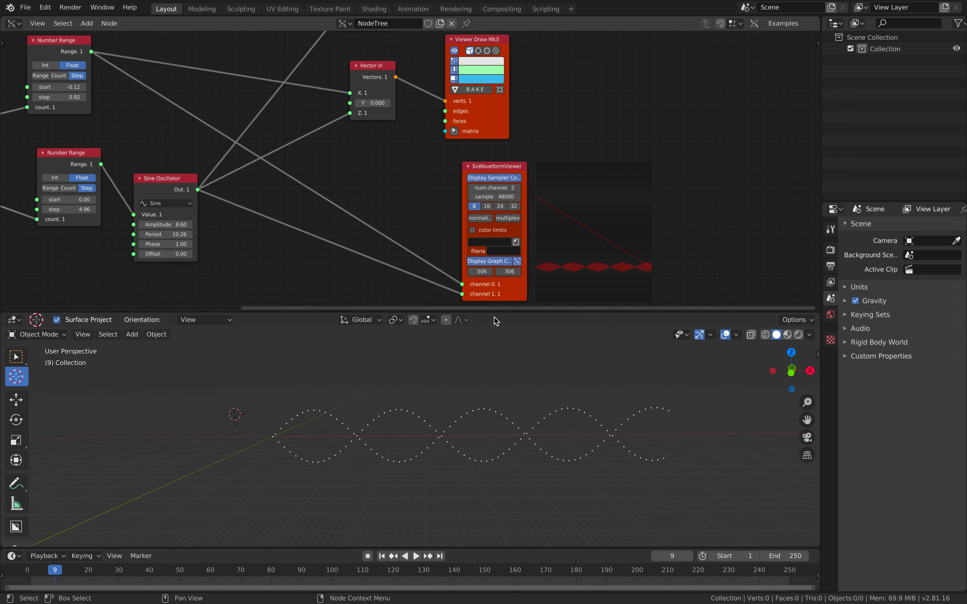
Set the lower Number Range's step to 5.20 and save the file
{"action": "middle_click_drag", "start_coordinate": [415, 425], "coordinate": [335, 464]}
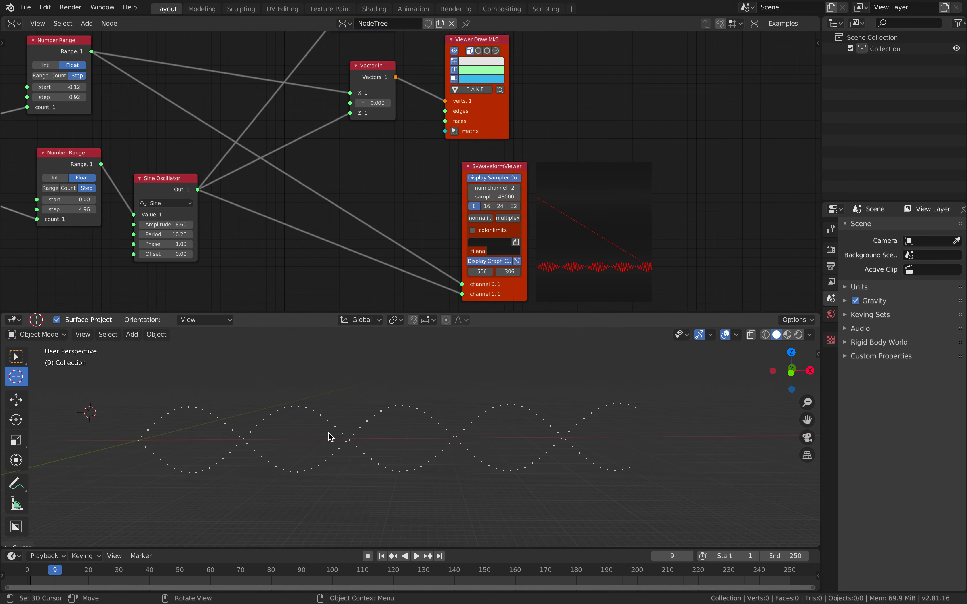
{"action": "middle_click_drag", "start_coordinate": [97, 253], "coordinate": [314, 202]}
{"action": "left_click_drag", "start_coordinate": [285, 159], "coordinate": [304, 159]}
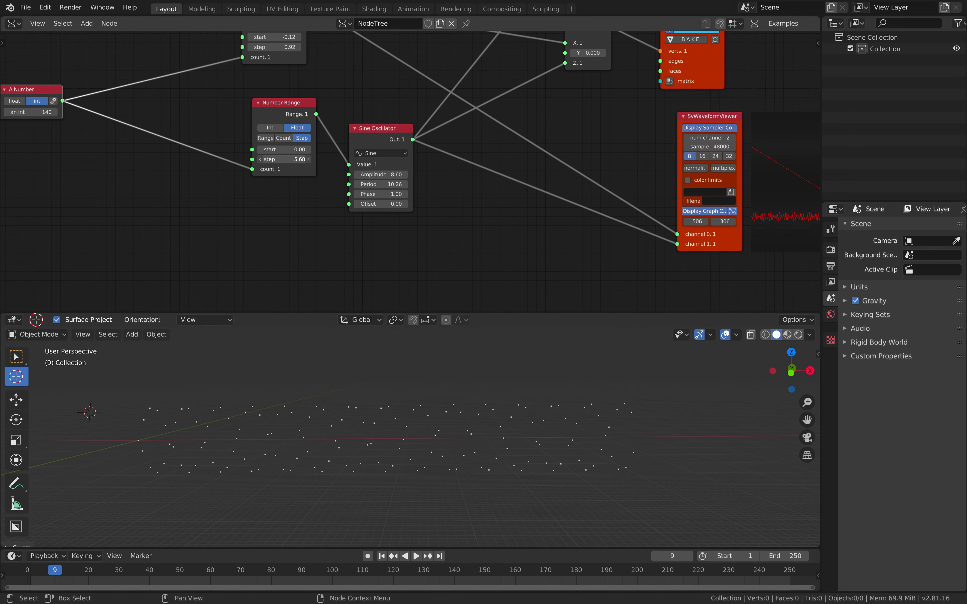
{"action": "middle_click_drag", "start_coordinate": [478, 143], "coordinate": [417, 177]}
{"action": "scroll", "coordinate": [417, 176], "scroll_direction": "down", "scroll_amount": 2}
{"action": "key", "text": "ctrl+s"}
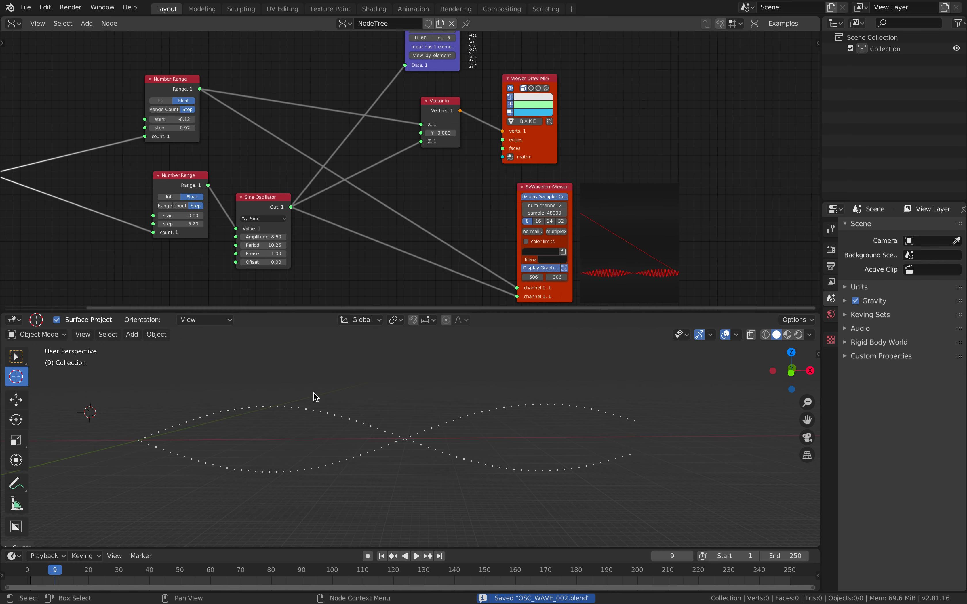
Add a UV Connection node fed by the Vector In's vectors and set its output to Edges
{"action": "middle_click_drag", "start_coordinate": [577, 155], "coordinate": [534, 196]}
{"action": "key", "text": "shift+a"}
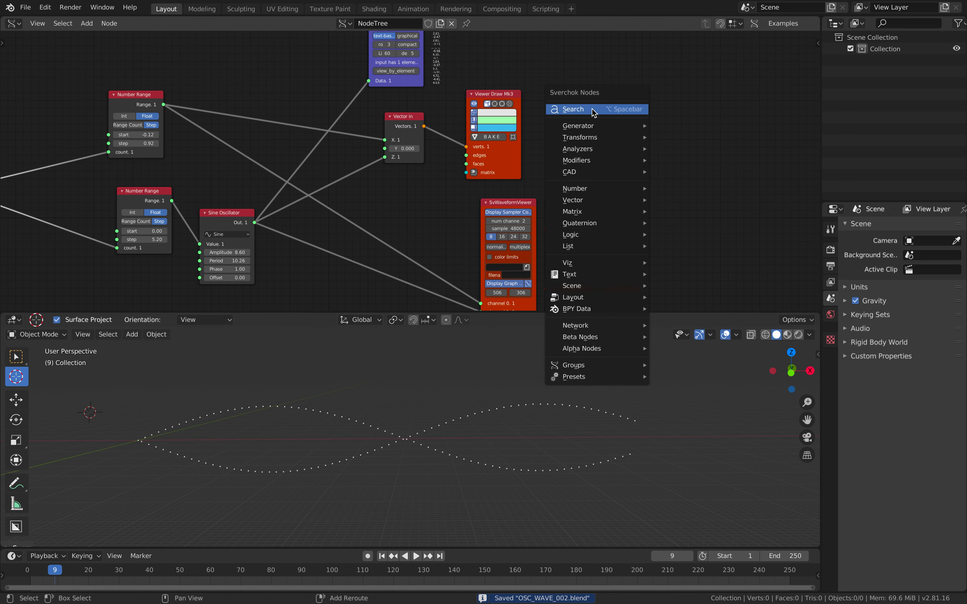
{"action": "left_click", "coordinate": [593, 110]}
{"action": "type", "text": "uv"}
{"action": "key", "text": "Return"}
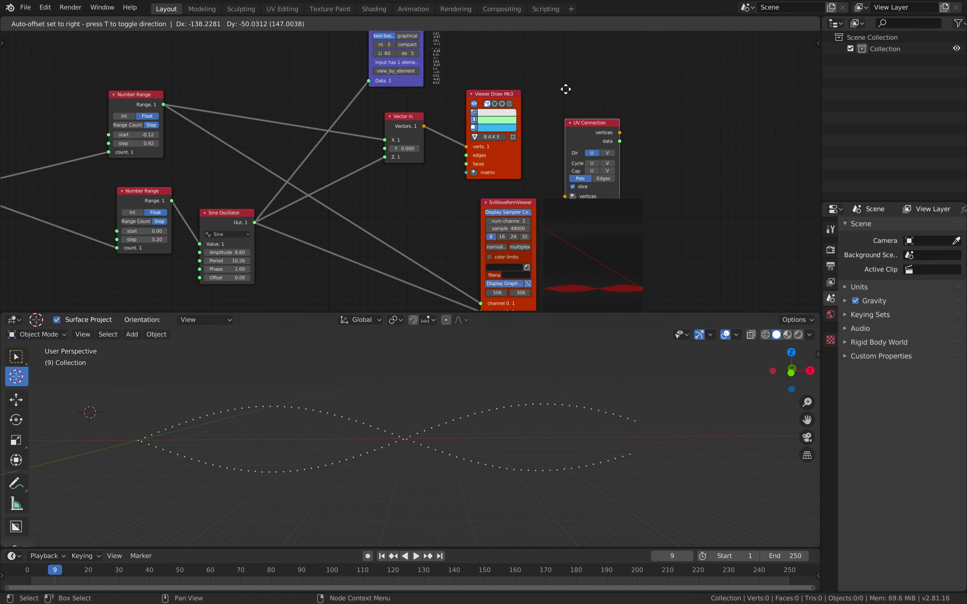
{"action": "left_click", "coordinate": [566, 89]}
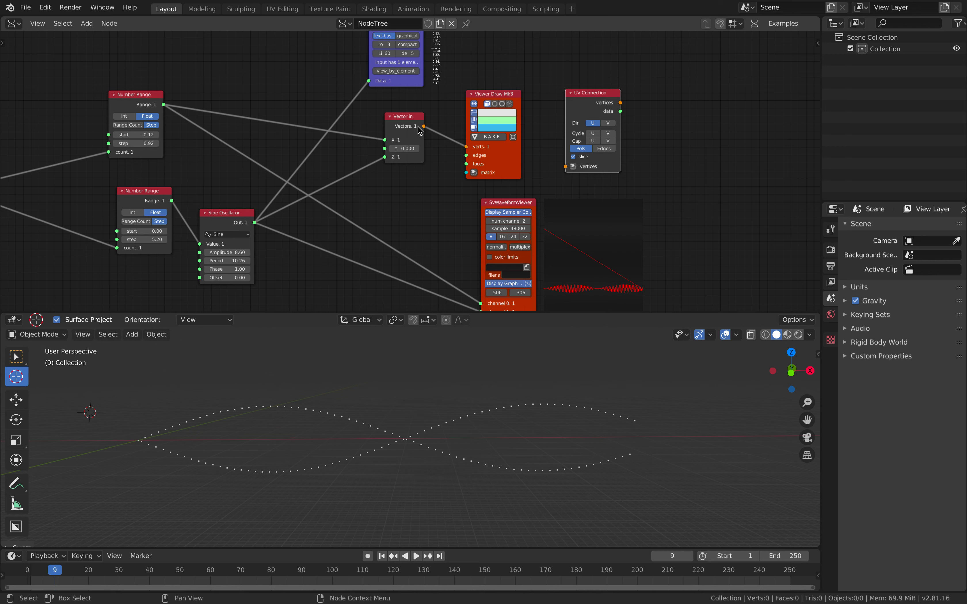
{"action": "left_click_drag", "start_coordinate": [423, 127], "coordinate": [598, 167]}
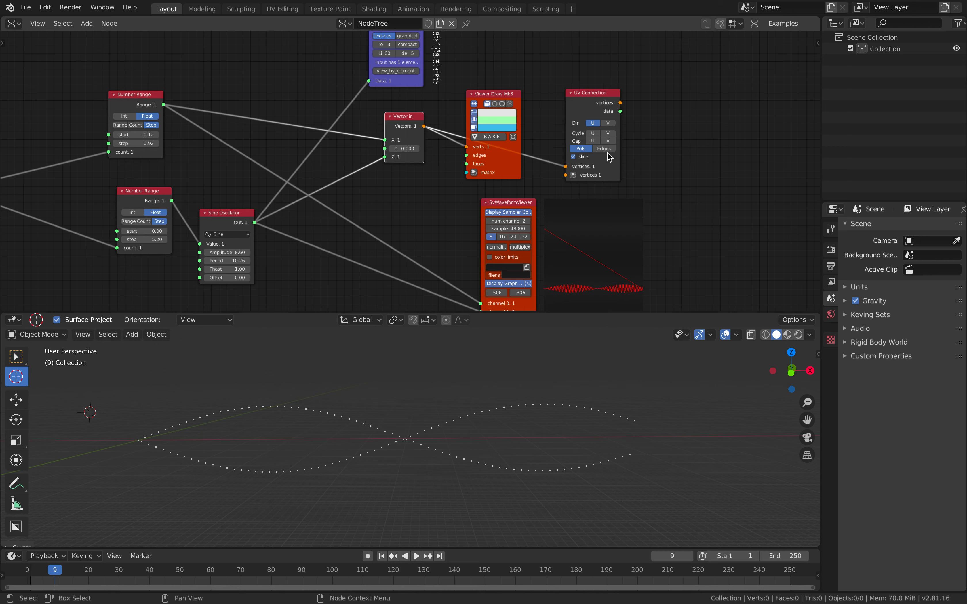
{"action": "left_click", "coordinate": [604, 149]}
Duplicate the Viewer Draw Mk3 node, feed the UV Connection's vertices and data into its verts and edges, and save the file
{"action": "key", "text": "shift+a"}
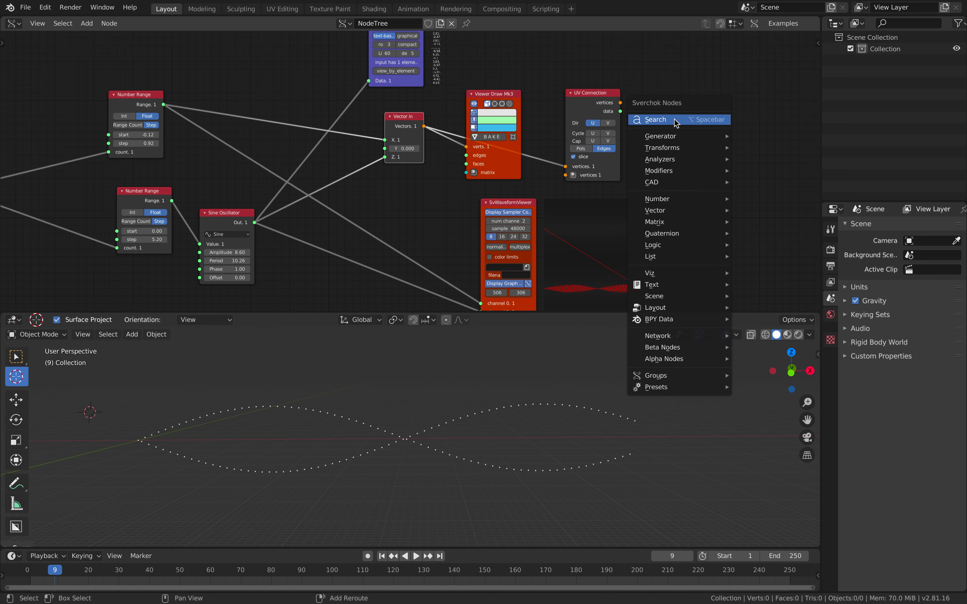
{"action": "left_click", "coordinate": [673, 119]}
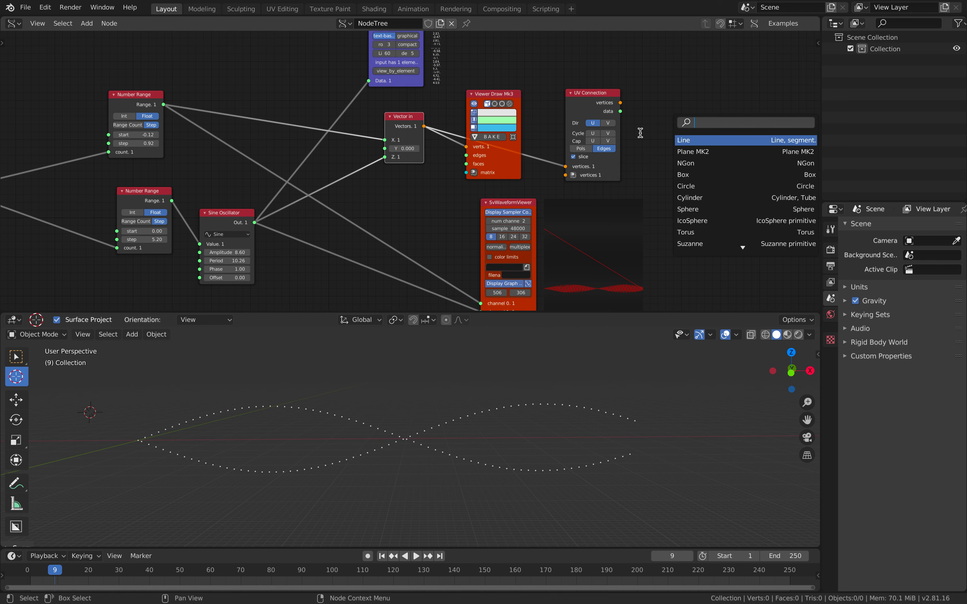
{"action": "left_click", "coordinate": [490, 96]}
{"action": "key", "text": "shift+d"}
{"action": "left_click", "coordinate": [679, 90]}
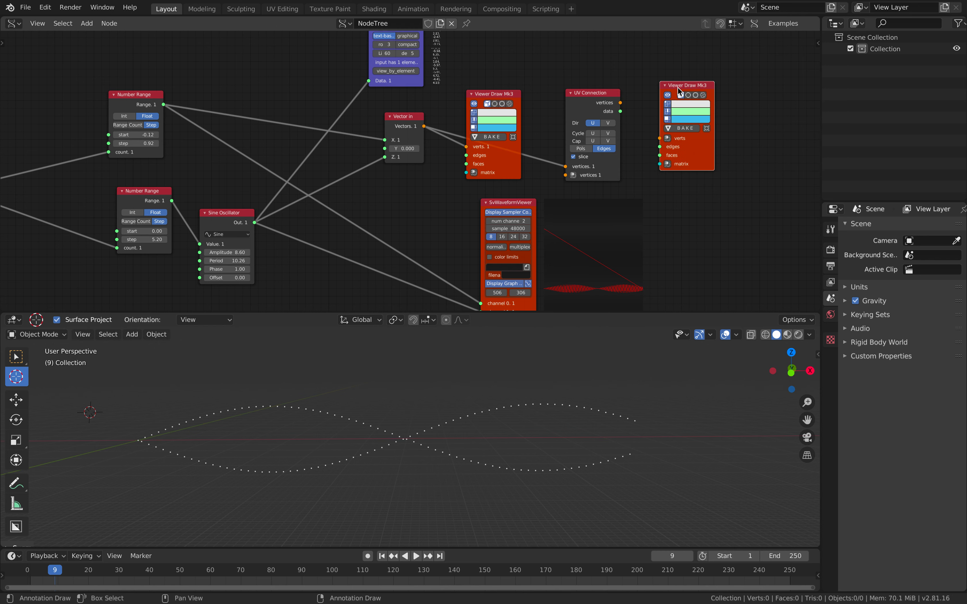
{"action": "left_click_drag", "start_coordinate": [620, 103], "coordinate": [659, 147]}
{"action": "mouse_move", "coordinate": [497, 430]}
{"action": "middle_mouse_down"}
{"action": "mouse_move", "coordinate": [395, 454]}
{"action": "mouse_move", "coordinate": [495, 436]}
{"action": "middle_mouse_up"}
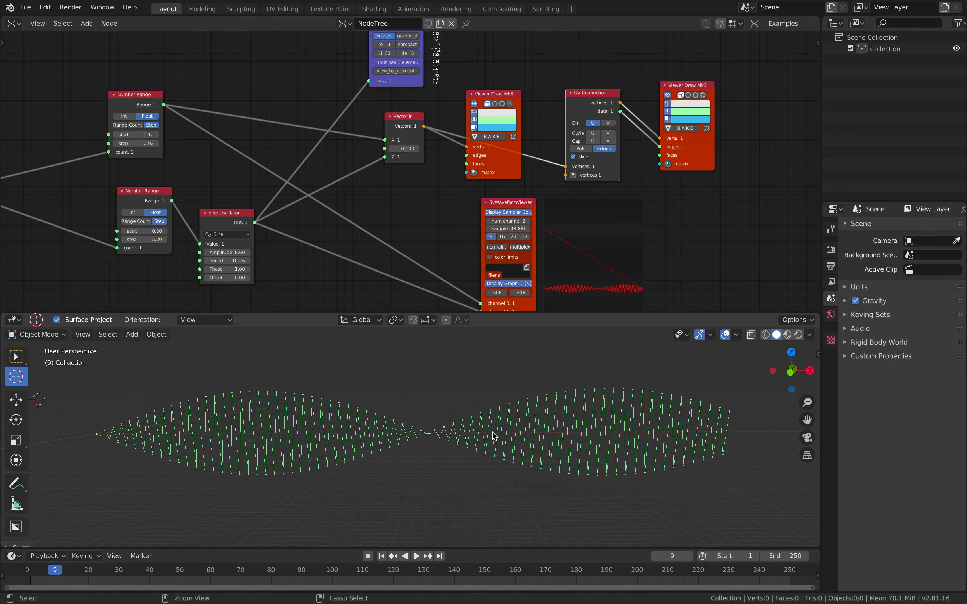
{"action": "key", "text": "ctrl+s"}
Bake the second Viewer Draw Mk3's wave into a mesh object and move it above the original wave
{"action": "left_click", "coordinate": [686, 128]}
{"action": "scroll", "coordinate": [555, 458], "scroll_direction": "down", "scroll_amount": 3}
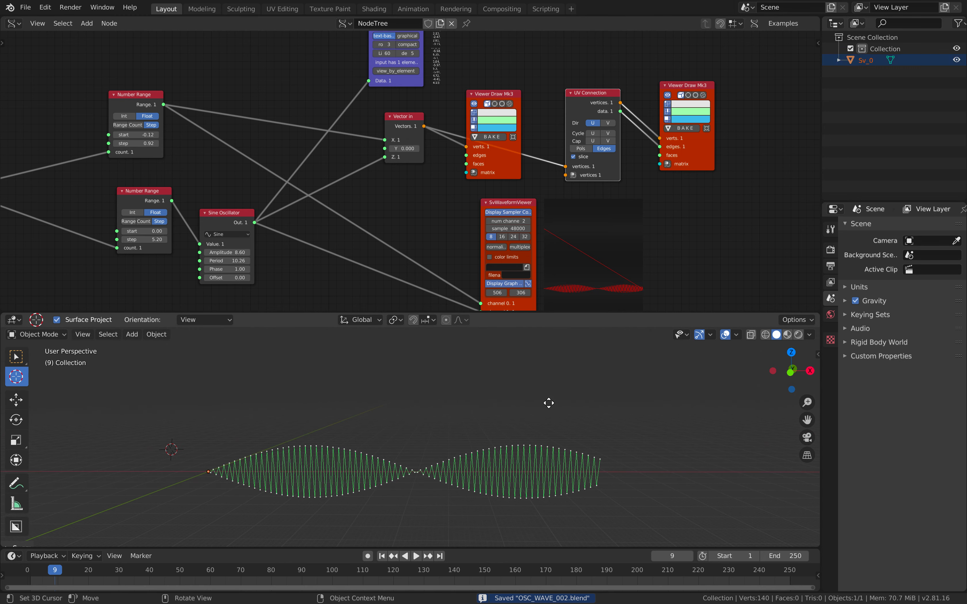
{"action": "key", "text": "g"}
{"action": "left_click", "coordinate": [479, 418]}
{"action": "middle_click_drag", "start_coordinate": [480, 415], "coordinate": [513, 427], "text": "shift"}
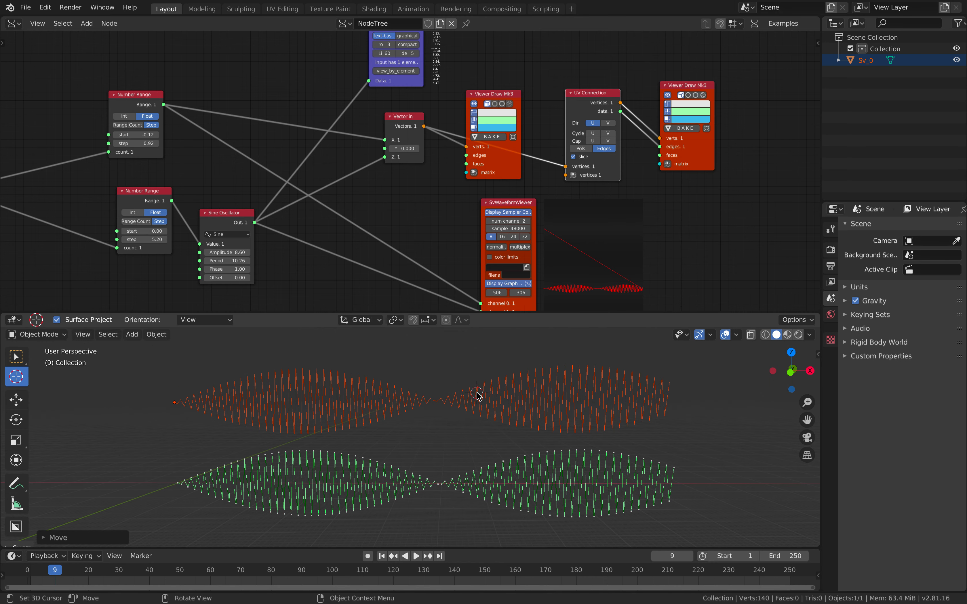
{"action": "scroll", "coordinate": [390, 397], "scroll_direction": "up", "scroll_amount": 3}
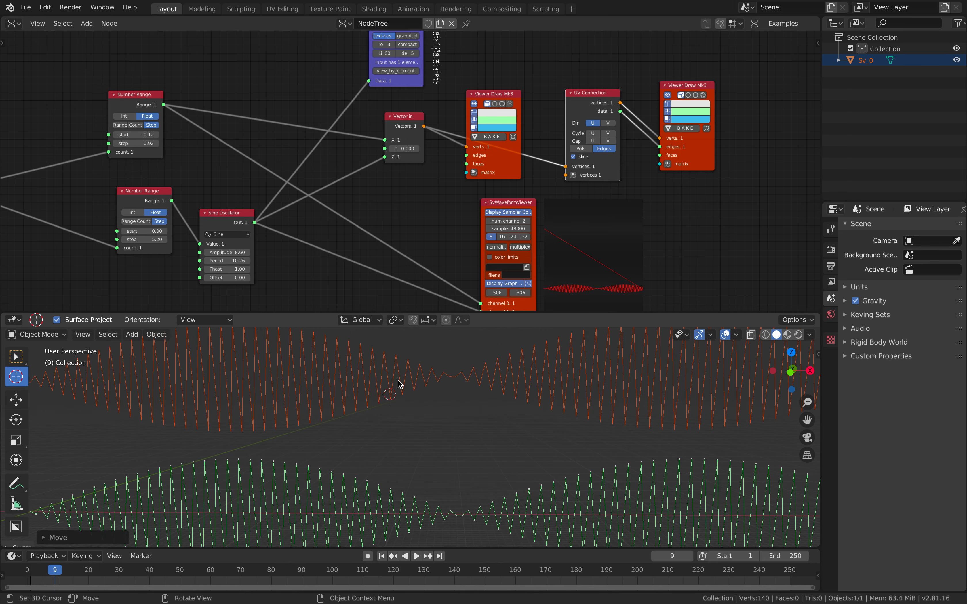
Inspect the baked mesh Sv_0 in Edit Mode, then delete it from the scene
{"action": "left_click", "coordinate": [865, 60]}
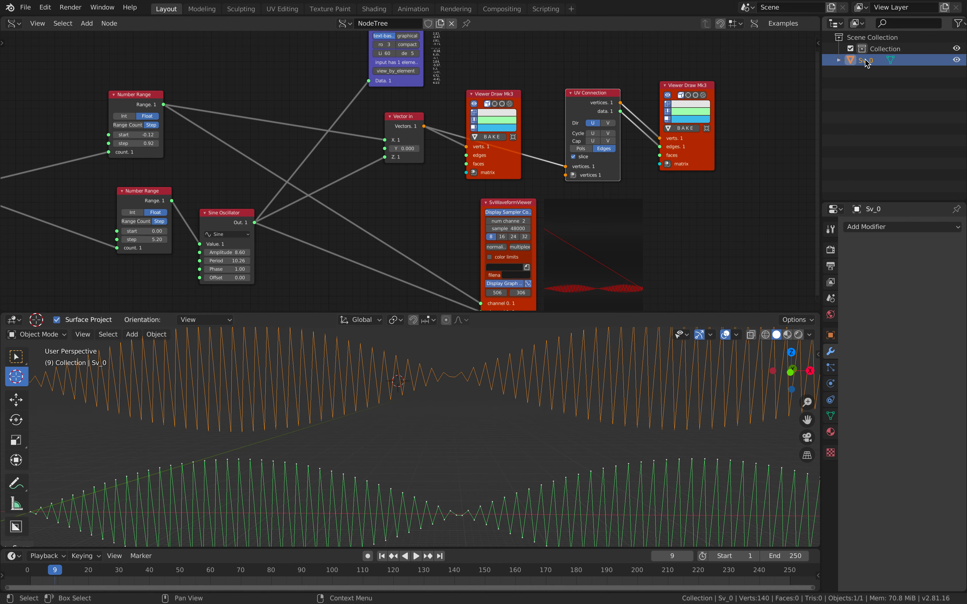
{"action": "scroll", "coordinate": [529, 385], "scroll_direction": "down", "scroll_amount": 3}
{"action": "key", "text": "Tab"}
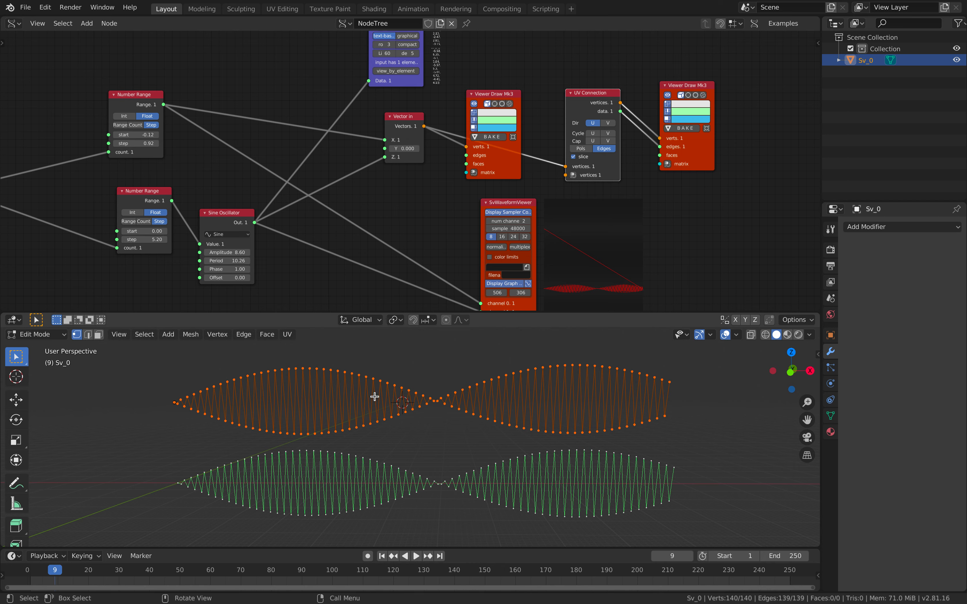
{"action": "key", "text": "Tab"}
{"action": "scroll", "coordinate": [400, 415], "scroll_direction": "down", "scroll_amount": 2}
{"action": "scroll", "coordinate": [444, 403], "scroll_direction": "up", "scroll_amount": 1}
{"action": "middle_click_drag", "start_coordinate": [376, 200], "coordinate": [540, 175]}
{"action": "left_click", "coordinate": [518, 384]}
{"action": "key", "text": "x"}
{"action": "left_click", "coordinate": [516, 389]}
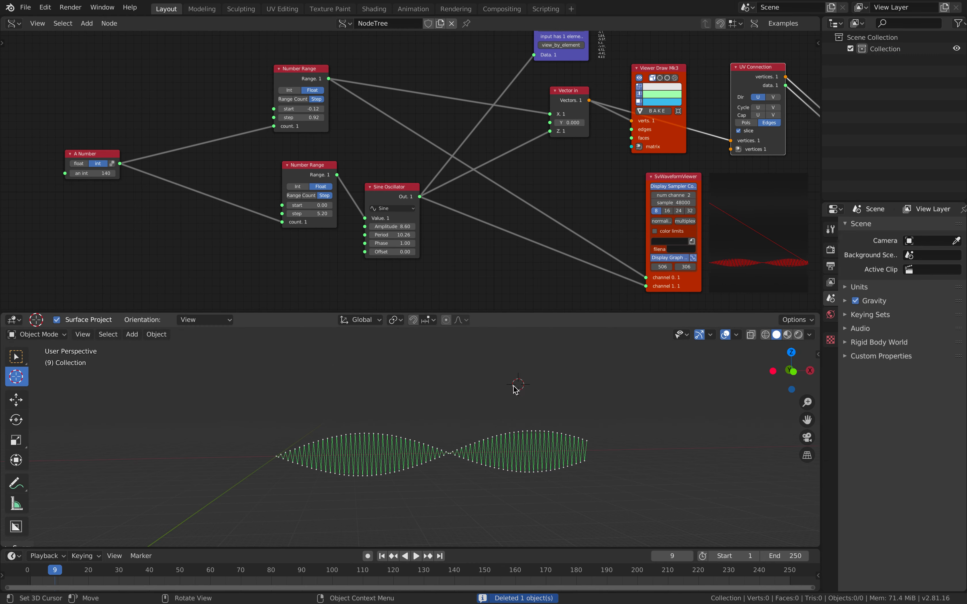
Set the lower Number Range's step to 5.27 and move both Number Ranges and the Sine Oscillator closer to the A Number node
{"action": "middle_click_drag", "start_coordinate": [515, 390], "coordinate": [559, 378], "text": "shift"}
{"action": "left_click_drag", "start_coordinate": [323, 214], "coordinate": [326, 213]}
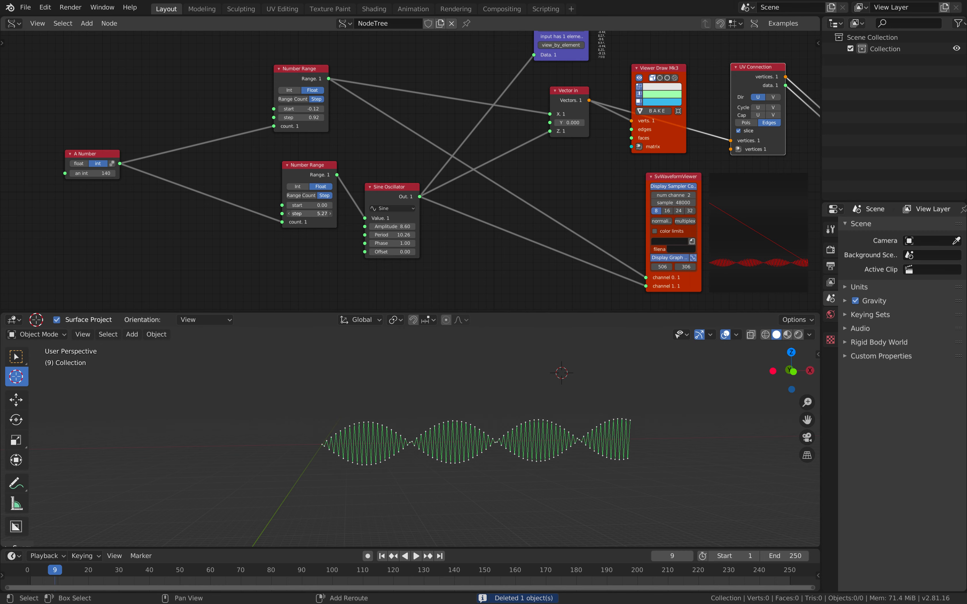
{"action": "left_click_drag", "start_coordinate": [303, 166], "coordinate": [210, 173]}
{"action": "left_click_drag", "start_coordinate": [394, 188], "coordinate": [305, 207]}
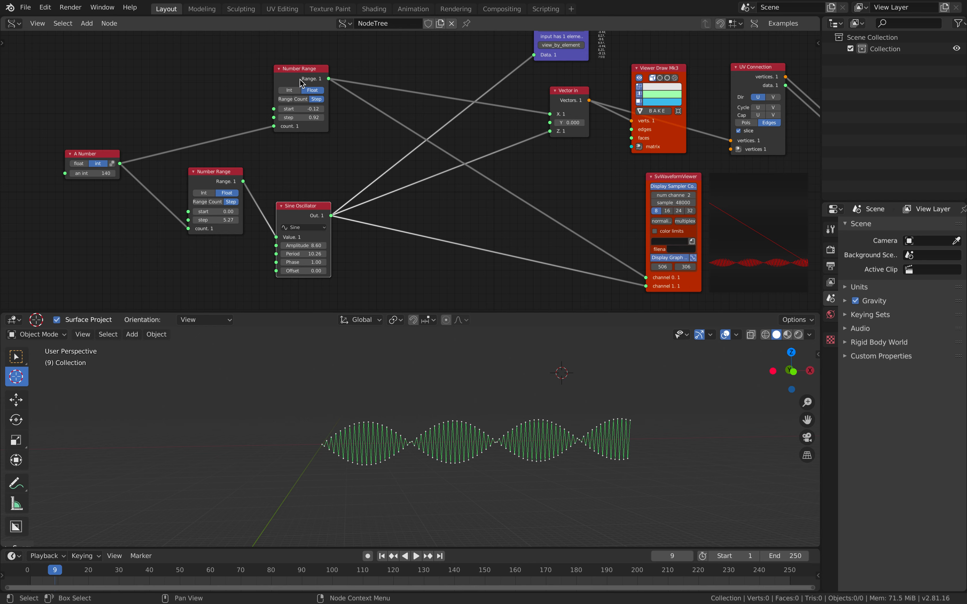
{"action": "left_click_drag", "start_coordinate": [301, 80], "coordinate": [234, 81]}
Duplicate the Sine Oscillator and insert the copy into the link between the original and the SvWaveformViewer
{"action": "scroll", "coordinate": [378, 401], "scroll_direction": "up", "scroll_amount": 2}
{"action": "scroll", "coordinate": [352, 400], "scroll_direction": "up", "scroll_amount": 2}
{"action": "scroll", "coordinate": [266, 400], "scroll_direction": "down", "scroll_amount": 2}
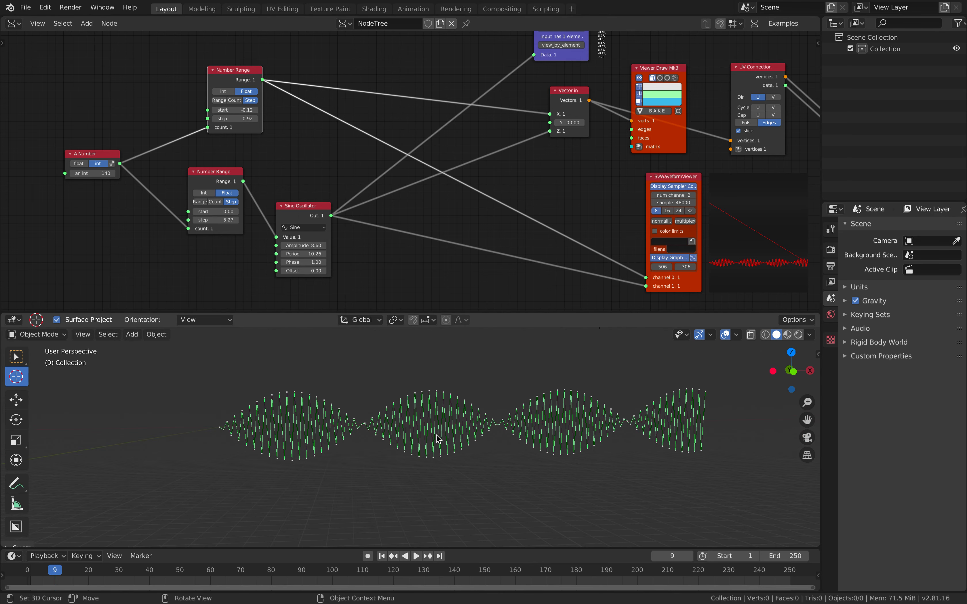
{"action": "middle_click_drag", "start_coordinate": [561, 418], "coordinate": [464, 419]}
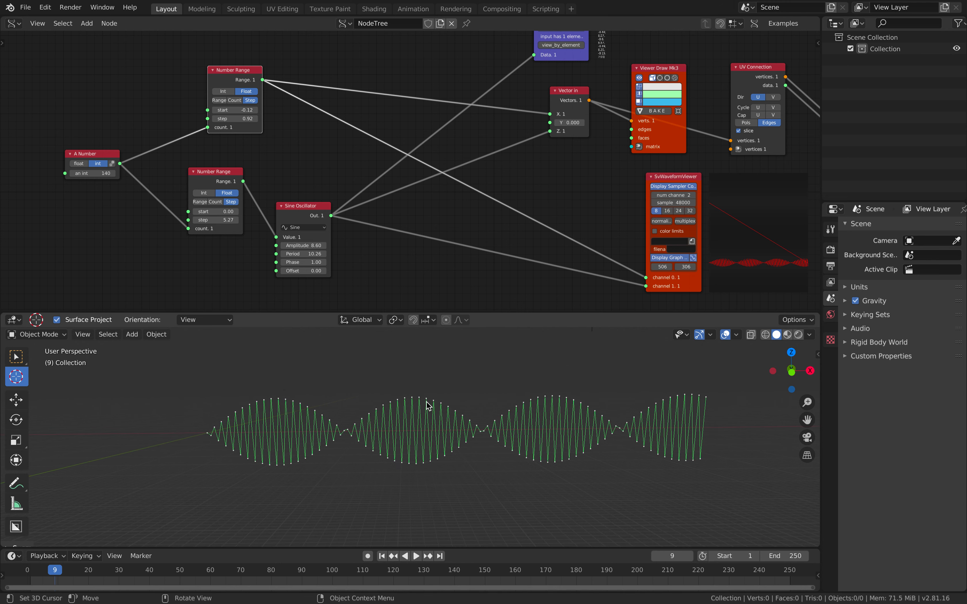
{"action": "middle_click_drag", "start_coordinate": [562, 235], "coordinate": [555, 245]}
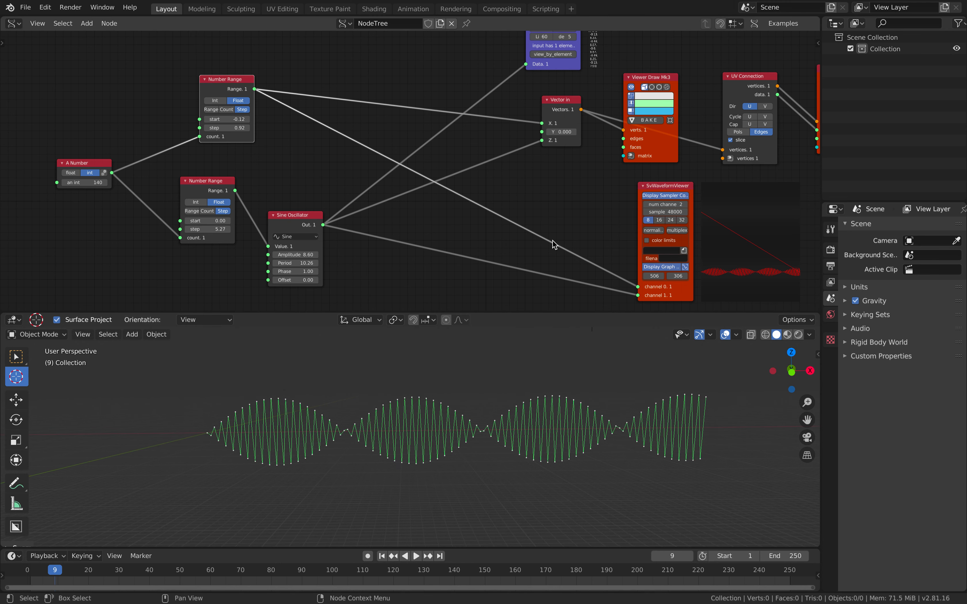
{"action": "left_click_drag", "start_coordinate": [303, 214], "coordinate": [300, 225]}
{"action": "middle_click_drag", "start_coordinate": [321, 193], "coordinate": [324, 140]}
{"action": "left_click_drag", "start_coordinate": [295, 178], "coordinate": [297, 184]}
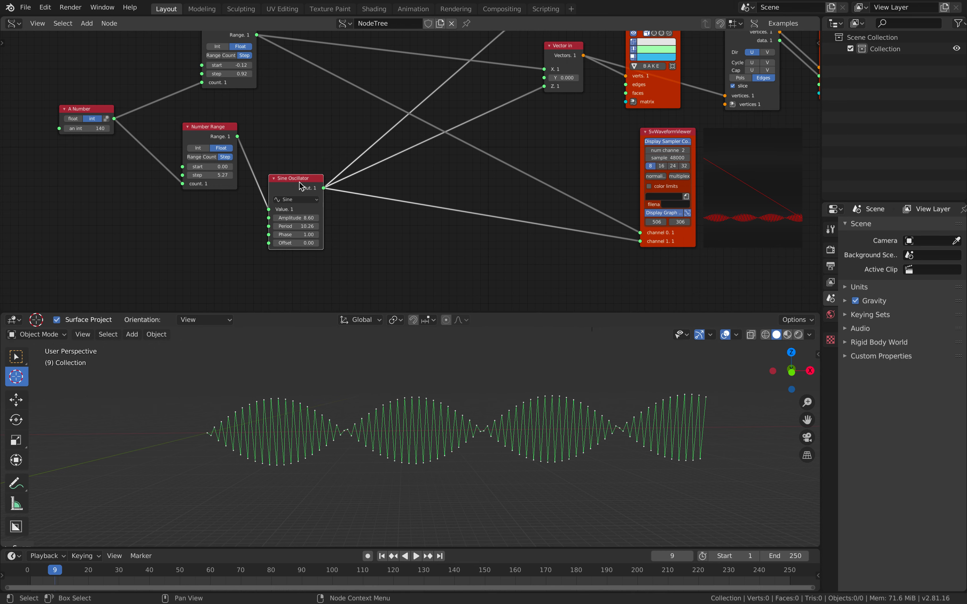
{"action": "key", "text": "shift+d"}
{"action": "left_click", "coordinate": [416, 201]}
{"action": "middle_click_drag", "start_coordinate": [417, 201], "coordinate": [448, 170]}
Move the incoming link of the second Sine Oscillator from Value to Amplitude and connect its output to the Vector In's Z
{"action": "scroll", "coordinate": [447, 178], "scroll_direction": "up", "scroll_amount": 1}
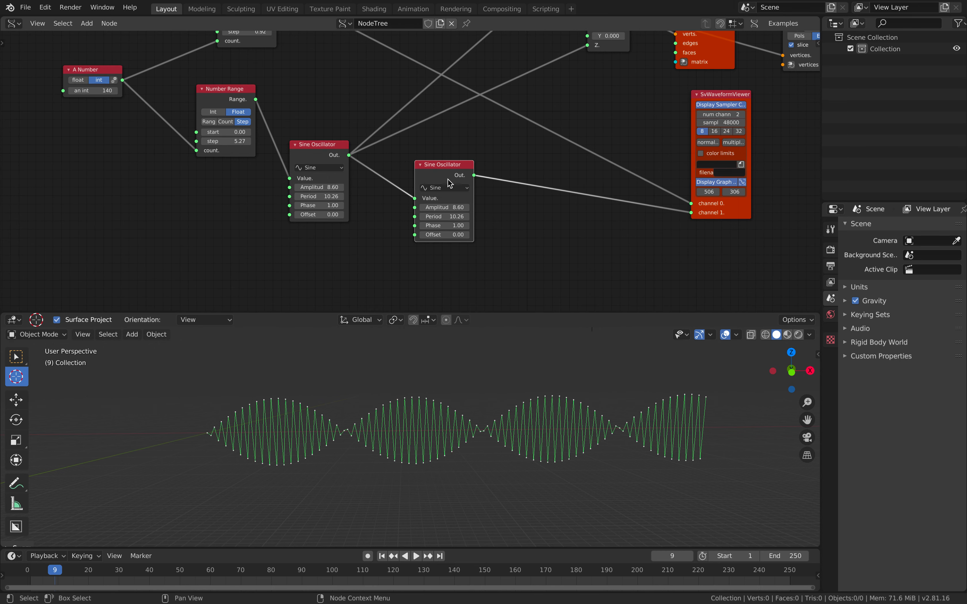
{"action": "scroll", "coordinate": [449, 182], "scroll_direction": "up", "scroll_amount": 1}
{"action": "left_click", "coordinate": [434, 189]}
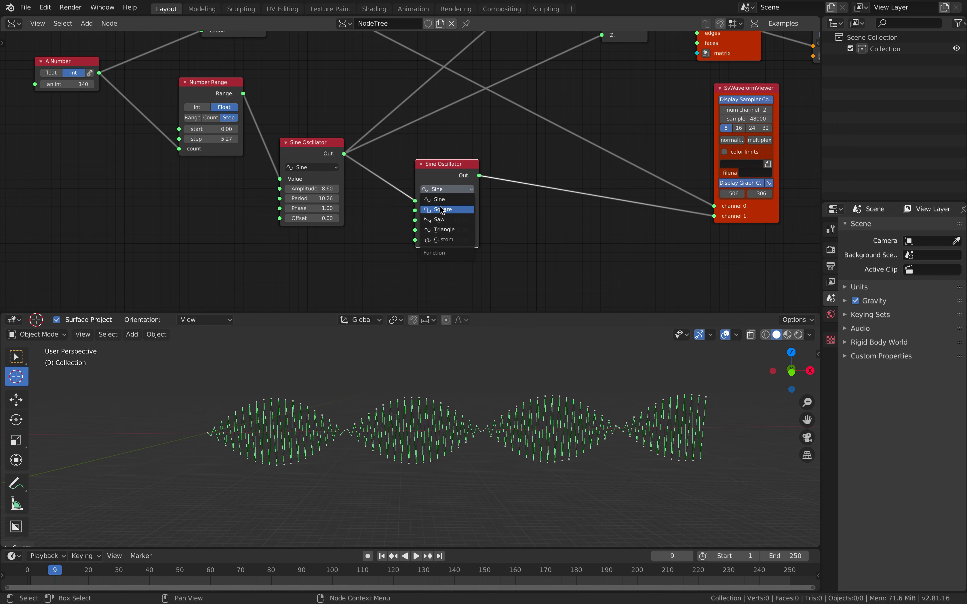
{"action": "left_click", "coordinate": [429, 199]}
{"action": "left_click_drag", "start_coordinate": [415, 200], "coordinate": [415, 211]}
{"action": "middle_click_drag", "start_coordinate": [503, 173], "coordinate": [465, 211]}
{"action": "left_click_drag", "start_coordinate": [436, 226], "coordinate": [560, 86]}
Move the UV Connection node higher and change the second Viewer Draw Mk3's edge color to cyan
{"action": "middle_click_drag", "start_coordinate": [540, 196], "coordinate": [453, 231]}
{"action": "left_click_drag", "start_coordinate": [730, 134], "coordinate": [717, 77]}
{"action": "middle_click_drag", "start_coordinate": [763, 89], "coordinate": [644, 108]}
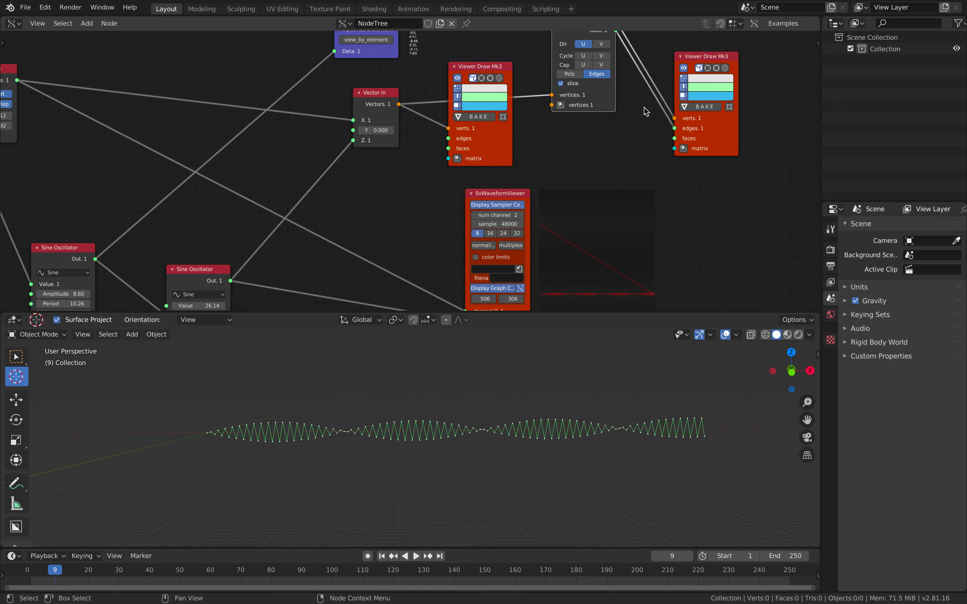
{"action": "left_click", "coordinate": [704, 94]}
{"action": "left_click_drag", "start_coordinate": [720, 119], "coordinate": [722, 118]}
{"action": "scroll", "coordinate": [453, 410], "scroll_direction": "up", "scroll_amount": 4}
Set the second oscillator's Value to 27.76 and switch its wave function to Square
{"action": "middle_click_drag", "start_coordinate": [340, 194], "coordinate": [433, 70]}
{"action": "left_click_drag", "start_coordinate": [293, 182], "coordinate": [310, 182]}
{"action": "scroll", "coordinate": [401, 360], "scroll_direction": "down", "scroll_amount": 3}
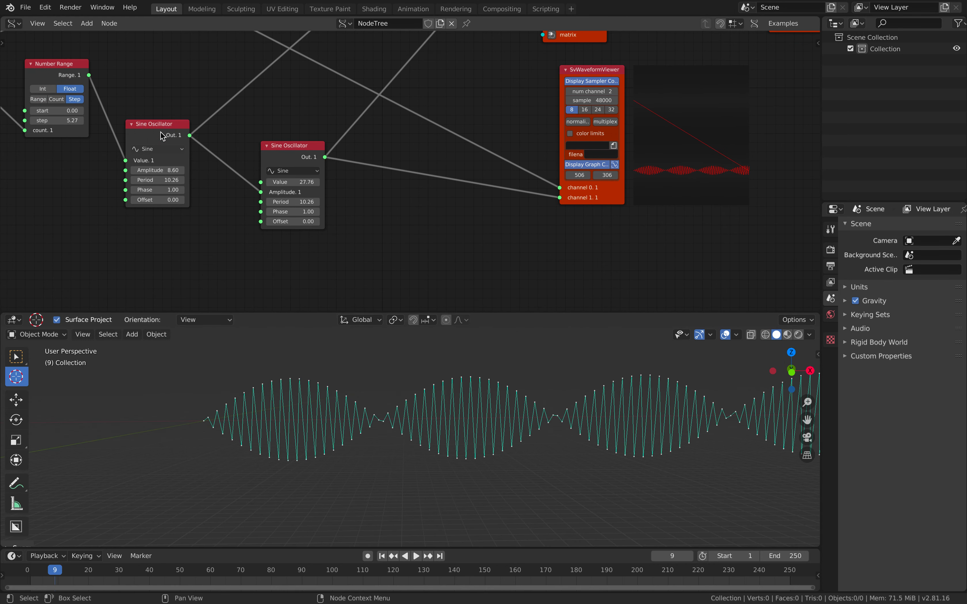
{"action": "left_click", "coordinate": [298, 170]}
{"action": "left_click", "coordinate": [295, 191]}
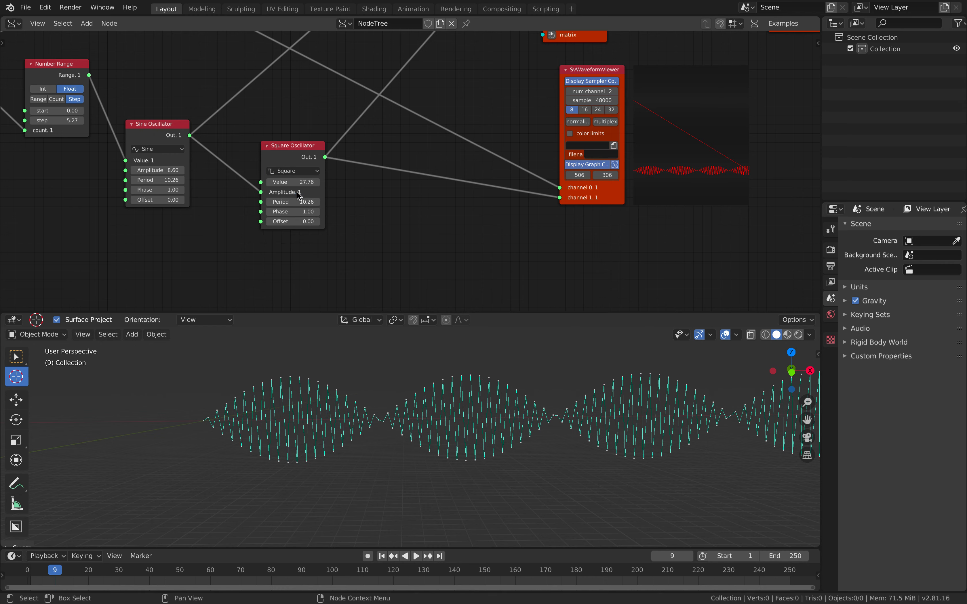
Relink the Sine Oscillator to the Square Oscillator's Value, set the Square's Amplitude to 15.39 and Phase to 1.24, and the Sine's Amplitude to 10.52
{"action": "left_click_drag", "start_coordinate": [261, 193], "coordinate": [261, 182]}
{"action": "scroll", "coordinate": [492, 429], "scroll_direction": "down", "scroll_amount": 2}
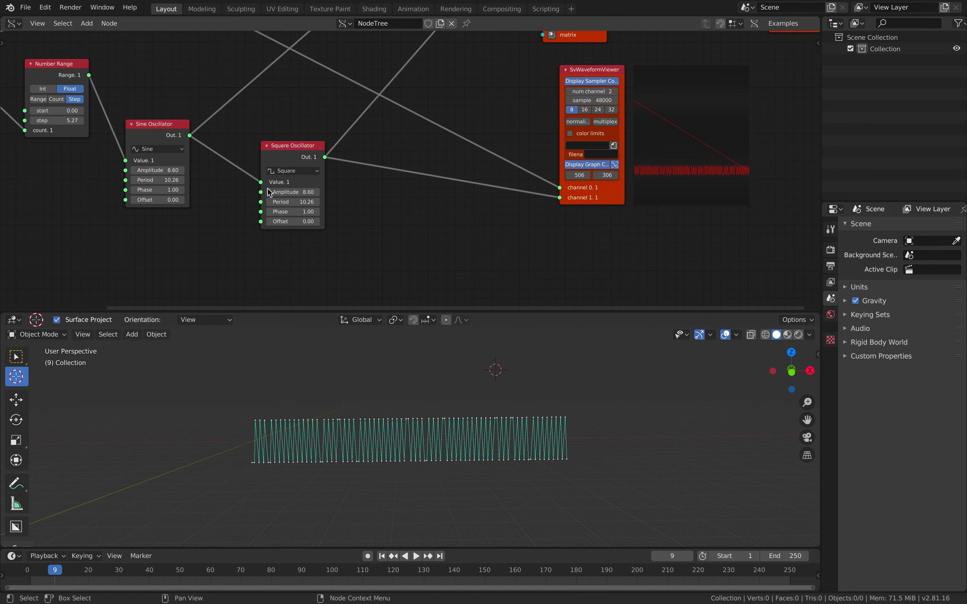
{"action": "scroll", "coordinate": [261, 186], "scroll_direction": "up", "scroll_amount": 1}
{"action": "left_click_drag", "start_coordinate": [249, 188], "coordinate": [314, 193]}
{"action": "left_click_drag", "start_coordinate": [148, 172], "coordinate": [155, 172]}
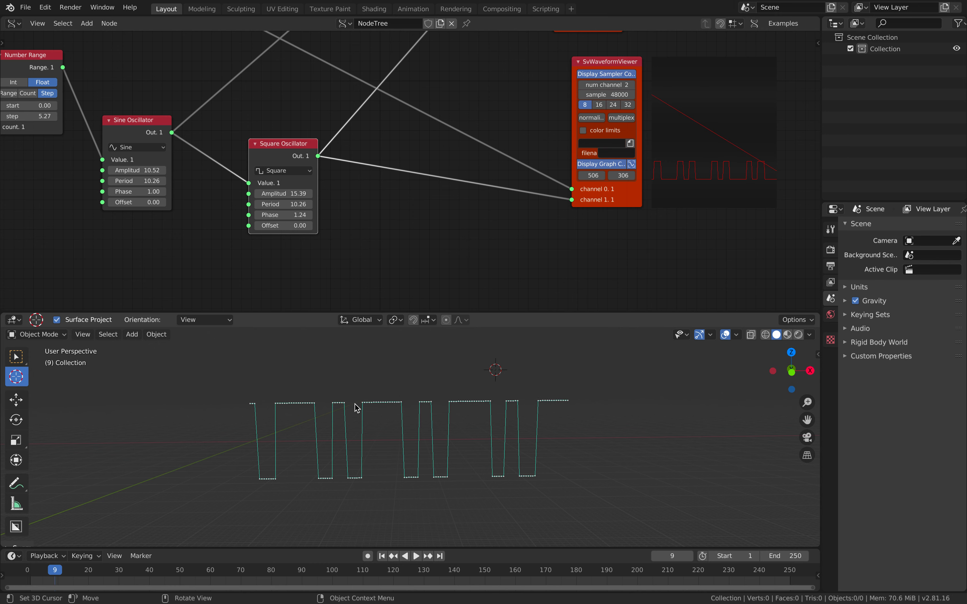
Move the Sine Oscillator's link to the Square Oscillator's Amplitude and connect the lower Number Range to its Value
{"action": "left_click_drag", "start_coordinate": [249, 183], "coordinate": [249, 194]}
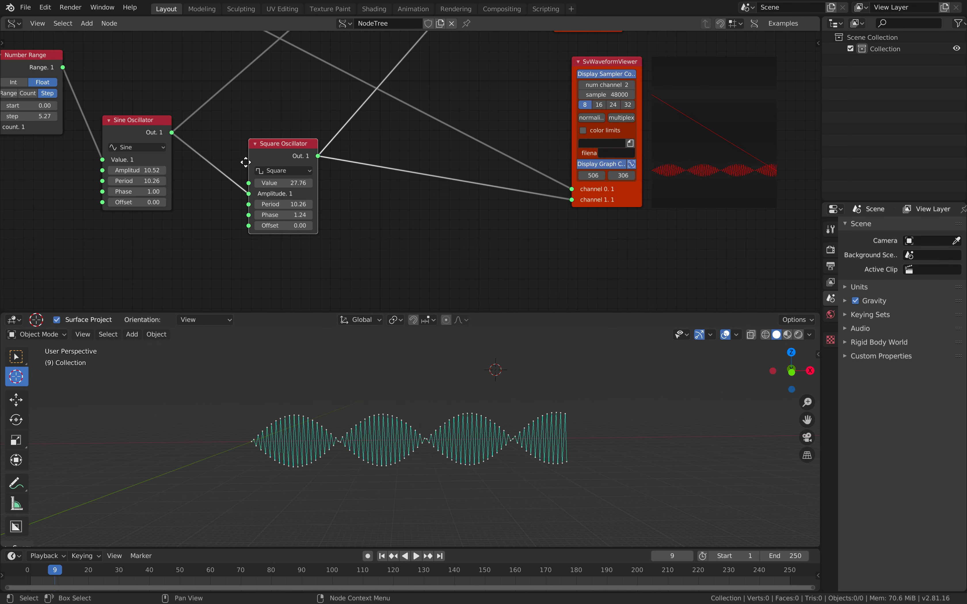
{"action": "middle_click_drag", "start_coordinate": [235, 163], "coordinate": [324, 162]}
{"action": "left_click_drag", "start_coordinate": [224, 119], "coordinate": [229, 133]}
{"action": "left_click_drag", "start_coordinate": [151, 58], "coordinate": [360, 186]}
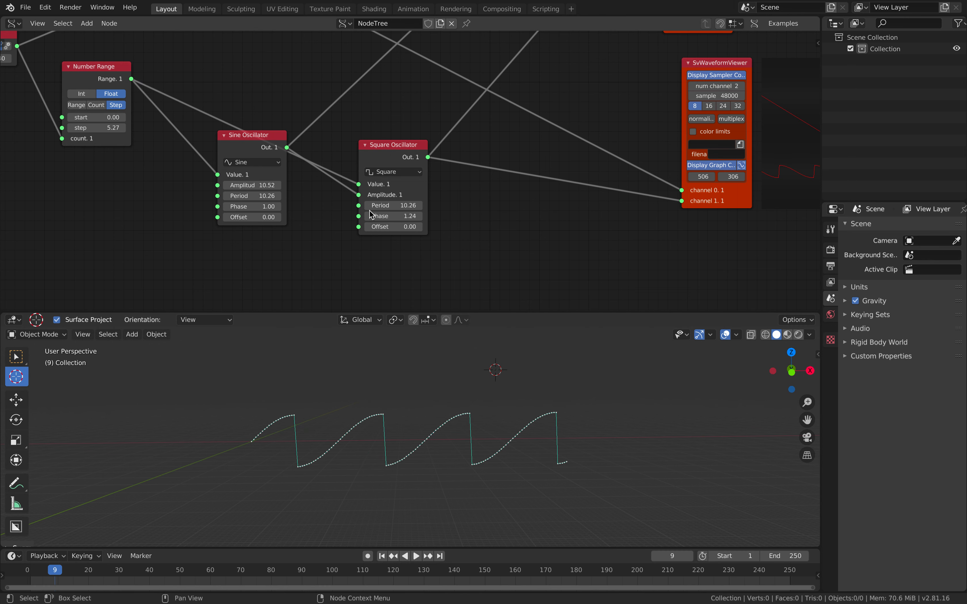
Try the Sine Oscillator's link on the Square Oscillator's Phase instead of Amplitude, adjust the Square's Period and save the file
{"action": "left_click_drag", "start_coordinate": [359, 195], "coordinate": [338, 206]}
{"action": "left_click_drag", "start_coordinate": [249, 150], "coordinate": [374, 216]}
{"action": "left_click_drag", "start_coordinate": [396, 207], "coordinate": [422, 207]}
{"action": "middle_click_drag", "start_coordinate": [492, 411], "coordinate": [421, 443]}
{"action": "key", "text": "ctrl+s"}
{"action": "middle_click_drag", "start_coordinate": [329, 431], "coordinate": [369, 430]}
Spread the second Viewer Draw Mk3 and the UV Connection node apart to make room for another node
{"action": "middle_click_drag", "start_coordinate": [569, 163], "coordinate": [433, 198]}
{"action": "mouse_move", "coordinate": [623, 104]}
{"action": "middle_mouse_down"}
{"action": "mouse_move", "coordinate": [516, 147]}
{"action": "mouse_move", "coordinate": [411, 207]}
{"action": "middle_mouse_up"}
{"action": "middle_click_drag", "start_coordinate": [539, 150], "coordinate": [418, 211]}
{"action": "mouse_move", "coordinate": [479, 200]}
{"action": "left_mouse_down"}
{"action": "mouse_move", "coordinate": [531, 184]}
{"action": "mouse_move", "coordinate": [637, 105]}
{"action": "left_mouse_up"}
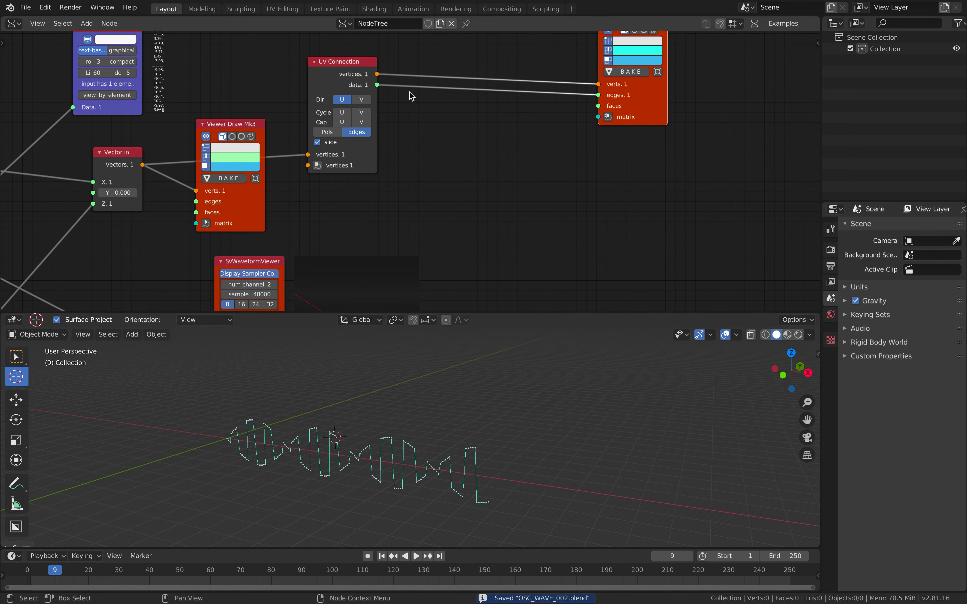
{"action": "left_click_drag", "start_coordinate": [362, 78], "coordinate": [391, 94]}
Search the nodes for "sc" and add a Lathe node between the UV Connection and the second Viewer Draw Mk3
{"action": "key", "text": "alt+space"}
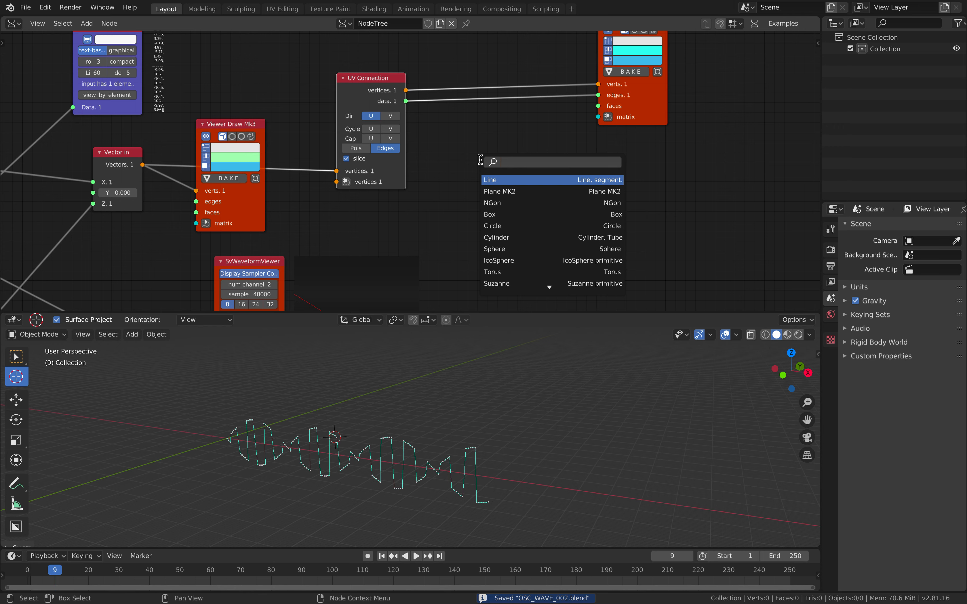
{"action": "type", "text": "sc"}
{"action": "key", "text": "Down"}
{"action": "key", "text": "Down"}
{"action": "key", "text": "Return"}
{"action": "left_click", "coordinate": [539, 111]}
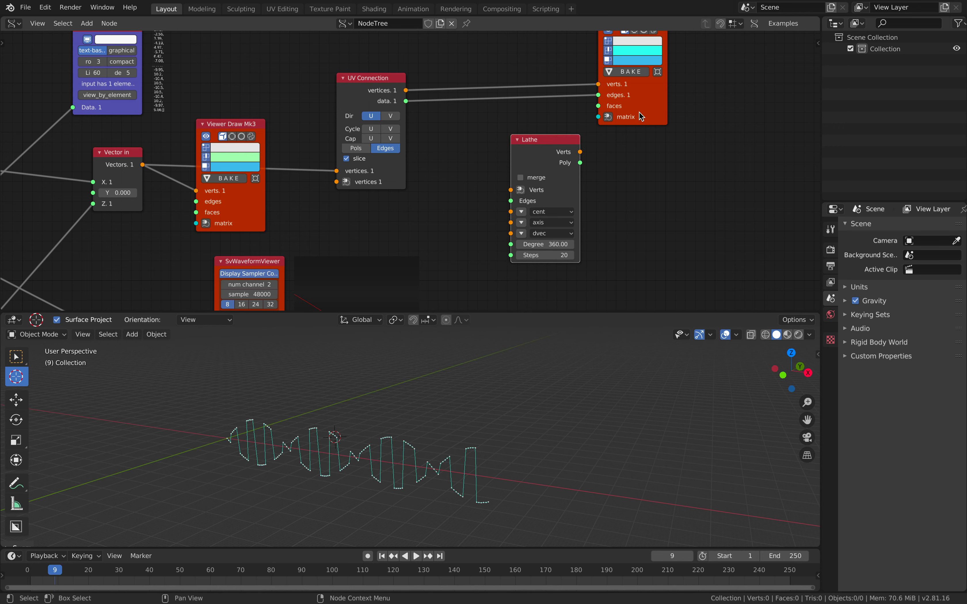
{"action": "left_click_drag", "start_coordinate": [543, 136], "coordinate": [575, 126]}
Connect the UV Connection's vertices and data to the Lathe's Verts and Edges, and the Lathe's Verts and Poly to the viewer's verts and faces
{"action": "left_click_drag", "start_coordinate": [410, 93], "coordinate": [514, 171]}
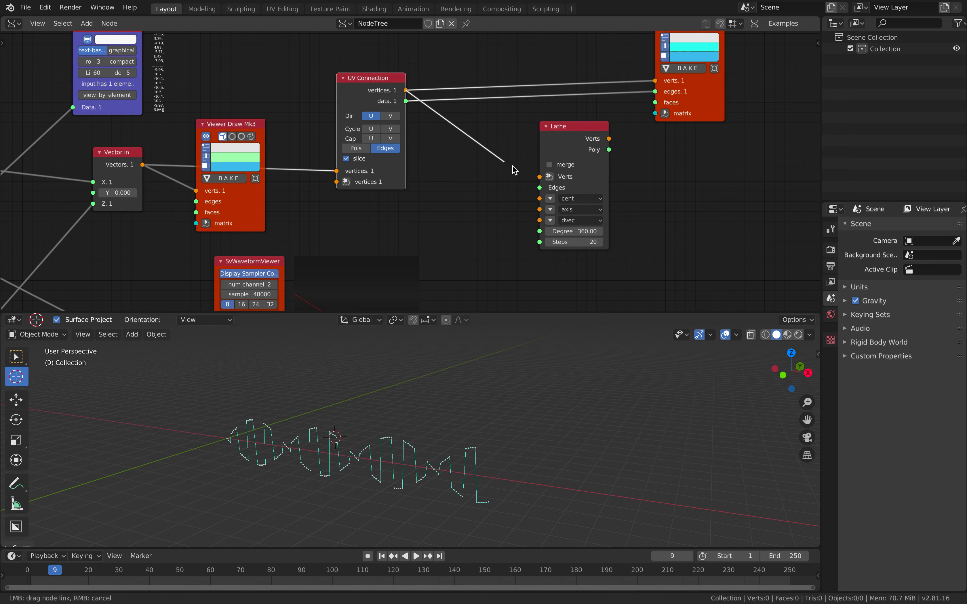
{"action": "left_click_drag", "start_coordinate": [407, 102], "coordinate": [533, 191]}
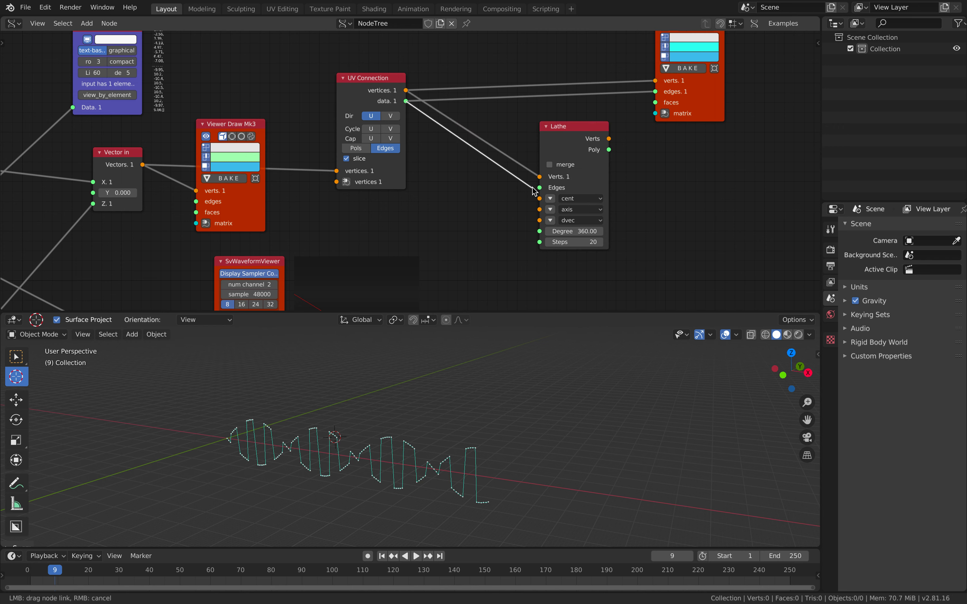
{"action": "left_click_drag", "start_coordinate": [562, 133], "coordinate": [540, 135]}
{"action": "mouse_move", "coordinate": [655, 92]}
{"action": "left_mouse_down"}
{"action": "mouse_move", "coordinate": [635, 105]}
{"action": "mouse_move", "coordinate": [639, 86]}
{"action": "left_mouse_up"}
{"action": "mouse_move", "coordinate": [586, 140]}
{"action": "left_mouse_down"}
{"action": "mouse_move", "coordinate": [648, 83]}
{"action": "mouse_move", "coordinate": [618, 132]}
{"action": "mouse_move", "coordinate": [585, 152]}
{"action": "left_mouse_up"}
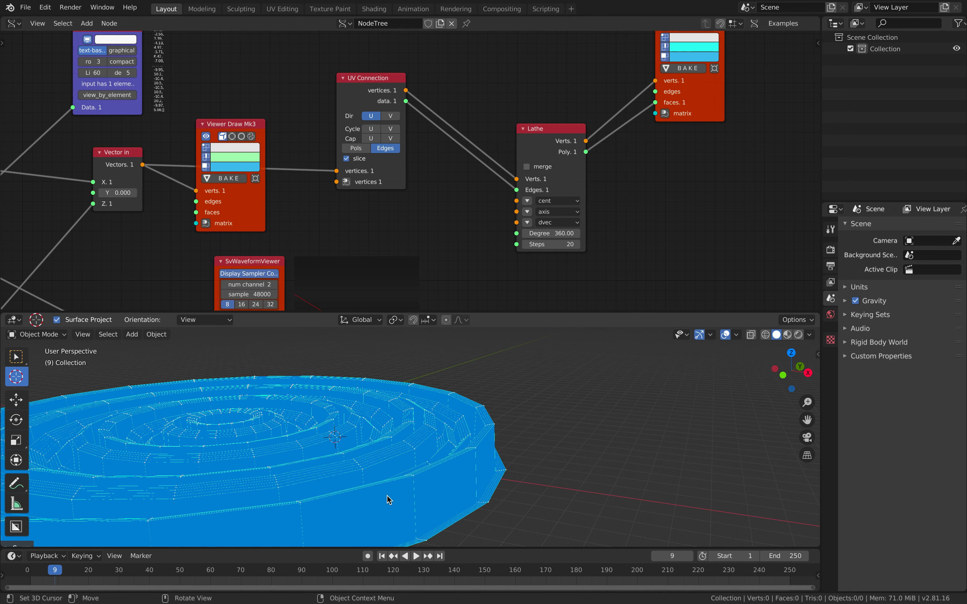
Set the Lathe node's axis vector to 1, 0, 0 so the wave profile revolves around X
{"action": "middle_click_drag", "start_coordinate": [371, 426], "coordinate": [491, 390], "text": "shift"}
{"action": "middle_click_drag", "start_coordinate": [534, 362], "coordinate": [531, 350]}
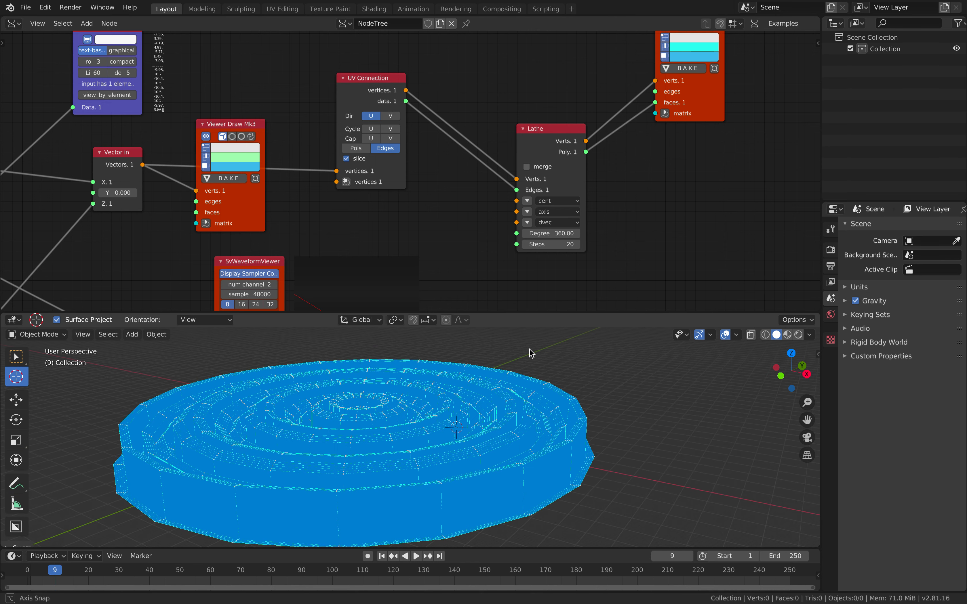
{"action": "middle_click_drag", "start_coordinate": [547, 204], "coordinate": [499, 184]}
{"action": "scroll", "coordinate": [499, 184], "scroll_direction": "up", "scroll_amount": 1}
{"action": "middle_click_drag", "start_coordinate": [490, 386], "coordinate": [444, 463]}
{"action": "left_click", "coordinate": [515, 184]}
{"action": "left_click", "coordinate": [519, 183]}
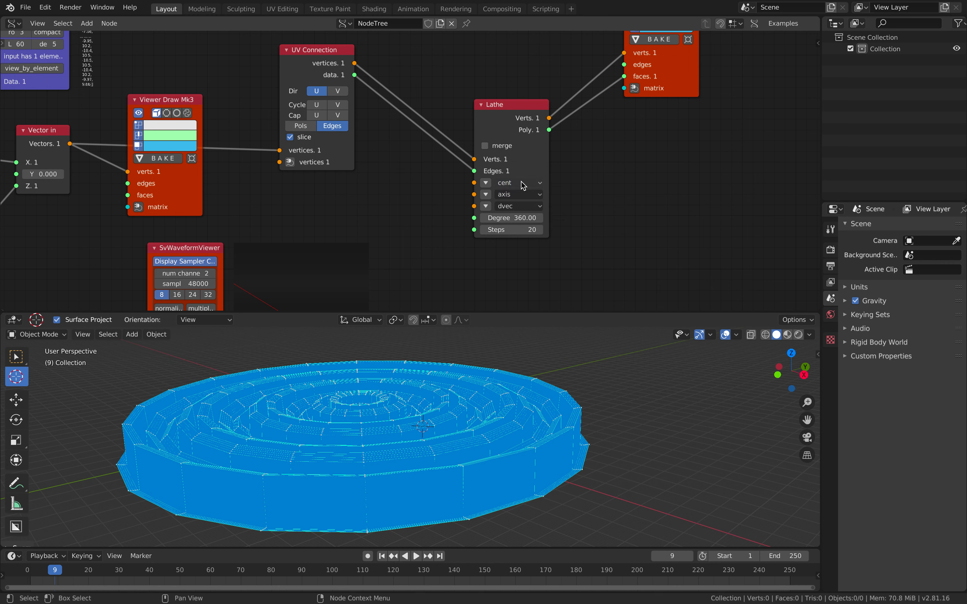
{"action": "left_click", "coordinate": [485, 195]}
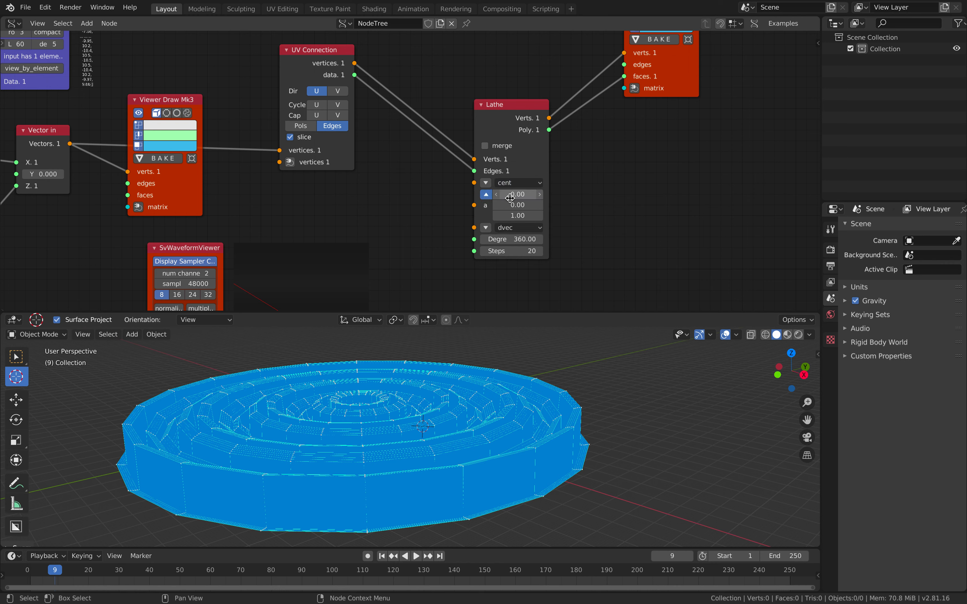
{"action": "key", "text": "Tab"}
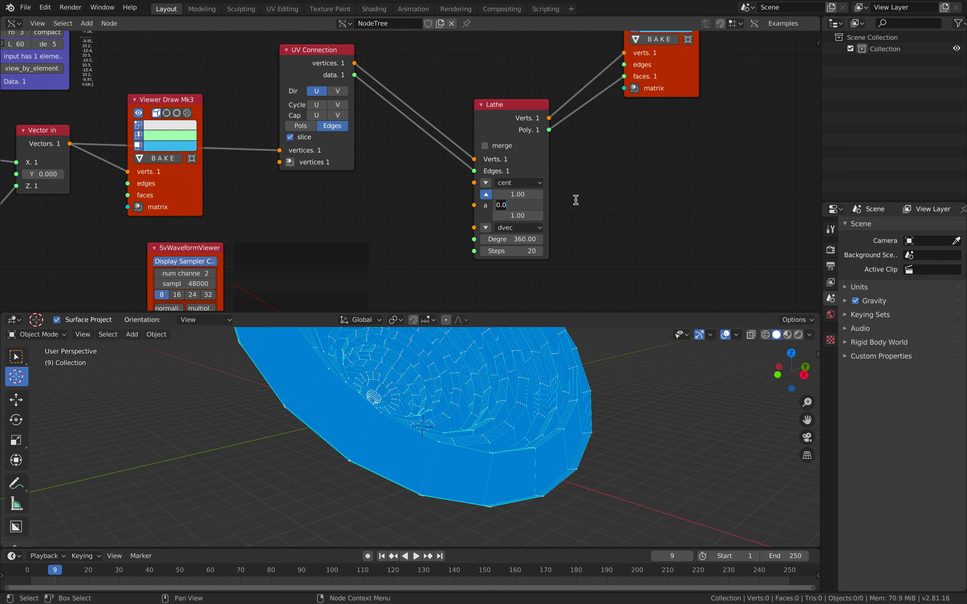
{"action": "key", "text": "Return"}
Set the Sine Oscillator's Phase to 2.32 and its Offset to -0.50
{"action": "middle_click_drag", "start_coordinate": [475, 395], "coordinate": [439, 407]}
{"action": "scroll", "coordinate": [482, 413], "scroll_direction": "up", "scroll_amount": 1}
{"action": "scroll", "coordinate": [431, 411], "scroll_direction": "up", "scroll_amount": 2}
{"action": "middle_click_drag", "start_coordinate": [401, 207], "coordinate": [541, 138]}
{"action": "middle_click_drag", "start_coordinate": [176, 200], "coordinate": [501, 147]}
{"action": "left_click_drag", "start_coordinate": [326, 160], "coordinate": [315, 172]}
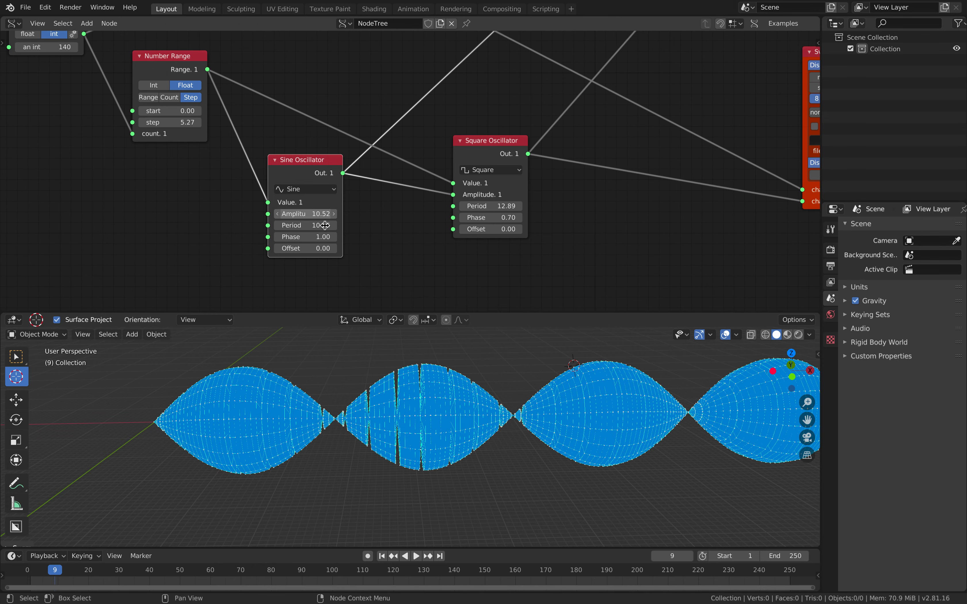
{"action": "left_click_drag", "start_coordinate": [306, 248], "coordinate": [306, 225]}
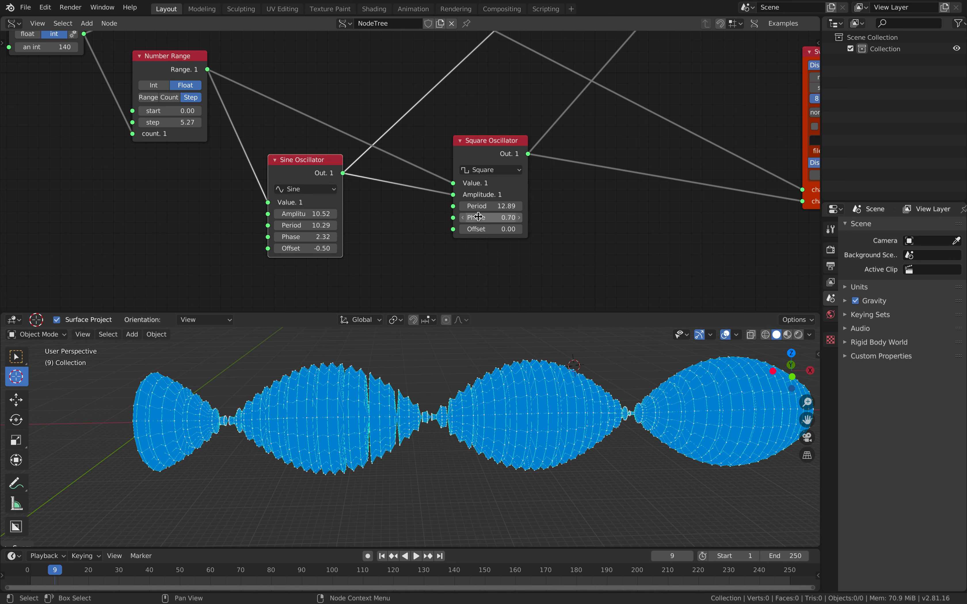
Set the Square Oscillator's Period to 11.09 and change its wave function to Saw
{"action": "mouse_move", "coordinate": [490, 206]}
{"action": "left_mouse_down"}
{"action": "mouse_move", "coordinate": [501, 205]}
{"action": "mouse_move", "coordinate": [489, 206]}
{"action": "left_mouse_up"}
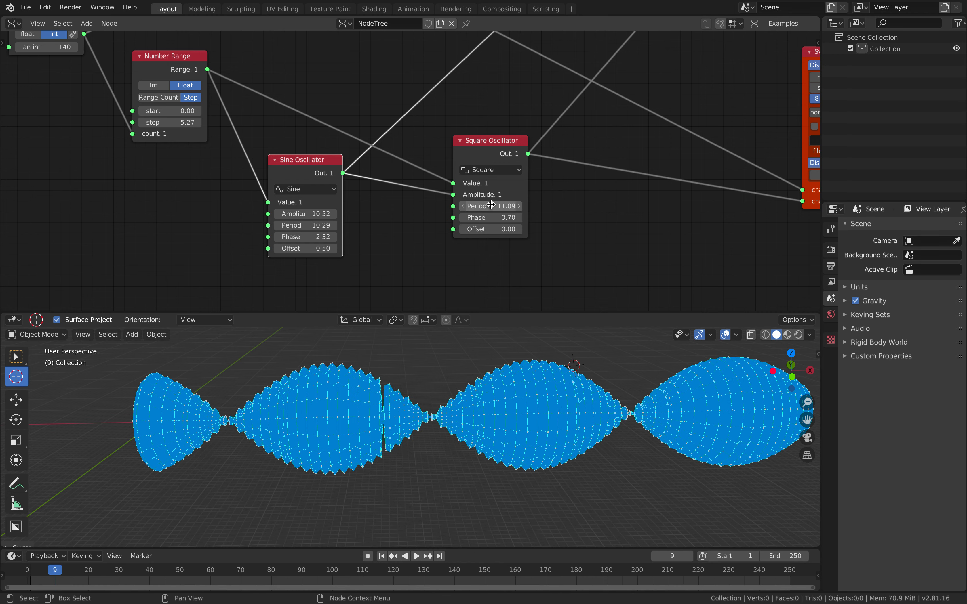
{"action": "left_click", "coordinate": [494, 171]}
{"action": "left_click", "coordinate": [505, 206]}
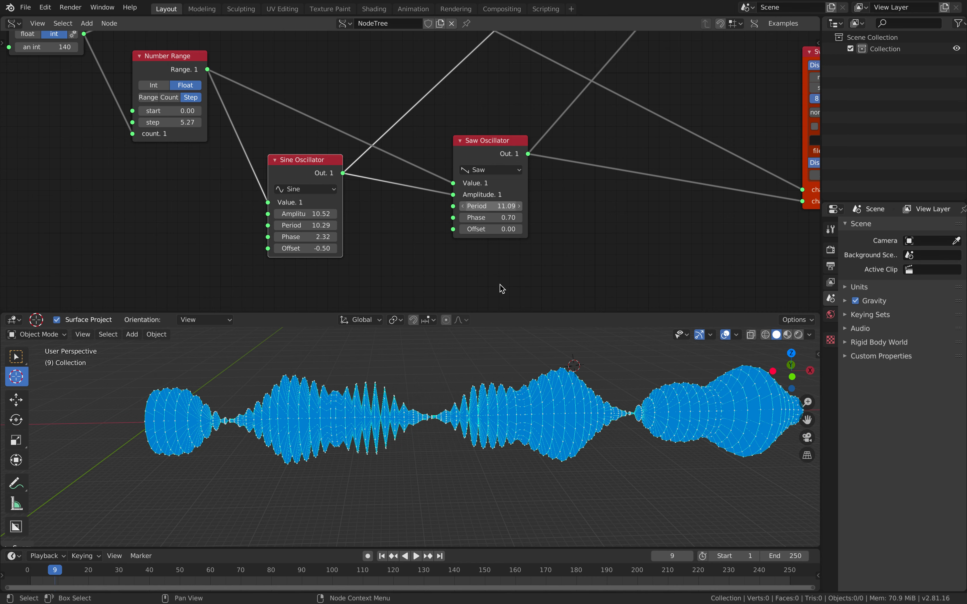
{"action": "middle_click_drag", "start_coordinate": [565, 391], "coordinate": [522, 403]}
{"action": "scroll", "coordinate": [522, 403], "scroll_direction": "down", "scroll_amount": 2}
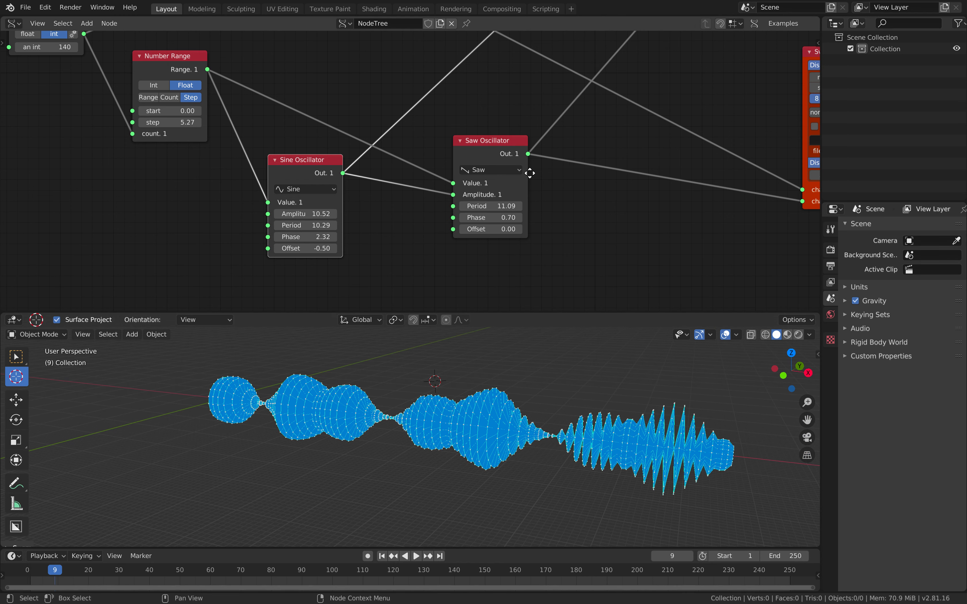
Bake the lathed surface from the second Viewer Draw Mk3 and move the baked mesh up along Z, above the preview
{"action": "middle_click_drag", "start_coordinate": [529, 173], "coordinate": [315, 190]}
{"action": "scroll", "coordinate": [568, 416], "scroll_direction": "down", "scroll_amount": 2}
{"action": "middle_click_drag", "start_coordinate": [650, 215], "coordinate": [395, 253]}
{"action": "mouse_move", "coordinate": [635, 150]}
{"action": "middle_mouse_down"}
{"action": "mouse_move", "coordinate": [499, 198]}
{"action": "mouse_move", "coordinate": [330, 289]}
{"action": "middle_mouse_up"}
{"action": "mouse_move", "coordinate": [551, 103]}
{"action": "middle_mouse_down"}
{"action": "mouse_move", "coordinate": [520, 189]}
{"action": "mouse_move", "coordinate": [520, 178]}
{"action": "middle_mouse_up"}
{"action": "left_click", "coordinate": [507, 133]}
{"action": "left_click_drag", "start_coordinate": [497, 412], "coordinate": [468, 444], "text": "shift"}
{"action": "key", "text": "a"}
{"action": "key", "text": "g"}
{"action": "key", "text": "z"}
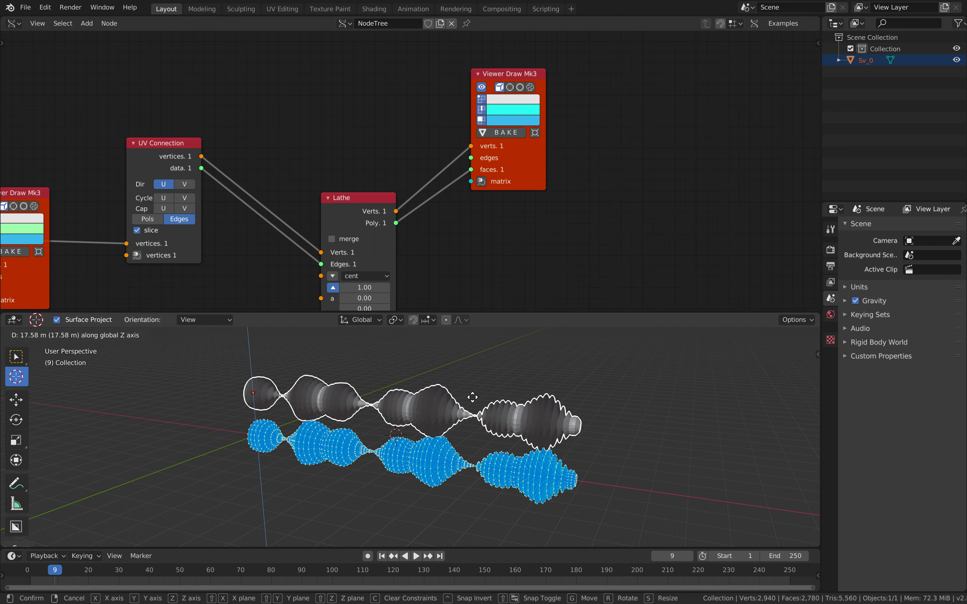
{"action": "left_click", "coordinate": [472, 388]}
Look through the wave functions offered by the Sine Oscillator and the Saw Oscillator
{"action": "middle_click_drag", "start_coordinate": [455, 425], "coordinate": [380, 432]}
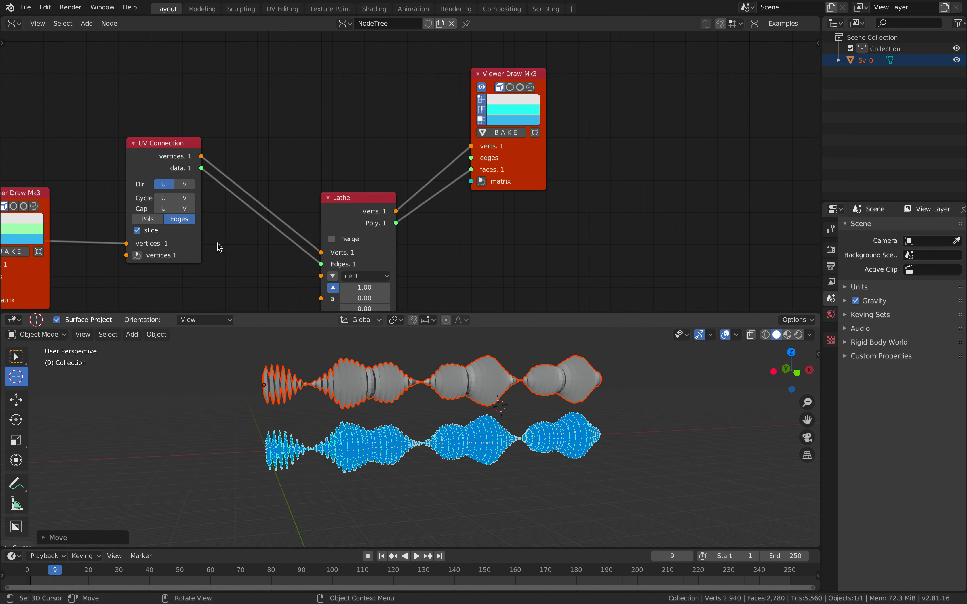
{"action": "middle_click_drag", "start_coordinate": [227, 248], "coordinate": [591, 142]}
{"action": "mouse_move", "coordinate": [331, 147]}
{"action": "middle_mouse_down"}
{"action": "mouse_move", "coordinate": [375, 138]}
{"action": "mouse_move", "coordinate": [507, 146]}
{"action": "middle_mouse_up"}
{"action": "mouse_move", "coordinate": [214, 269]}
{"action": "middle_mouse_down"}
{"action": "mouse_move", "coordinate": [406, 197]}
{"action": "mouse_move", "coordinate": [508, 171]}
{"action": "middle_mouse_up"}
{"action": "left_click_drag", "start_coordinate": [275, 148], "coordinate": [266, 151]}
{"action": "left_click", "coordinate": [377, 245]}
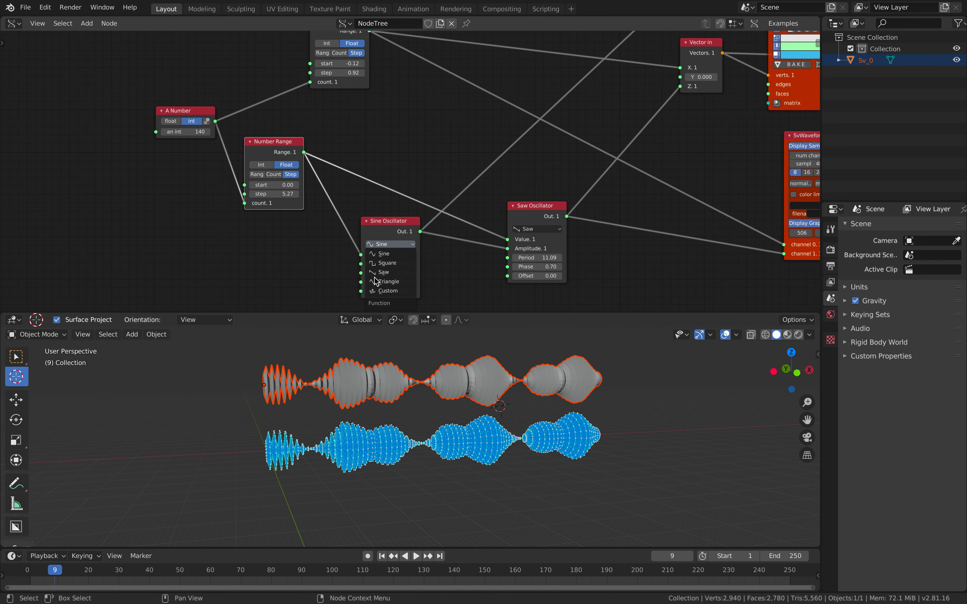
{"action": "middle_click_drag", "start_coordinate": [308, 265], "coordinate": [292, 219]}
{"action": "scroll", "coordinate": [400, 192], "scroll_direction": "up", "scroll_amount": 2}
{"action": "left_click", "coordinate": [388, 209]}
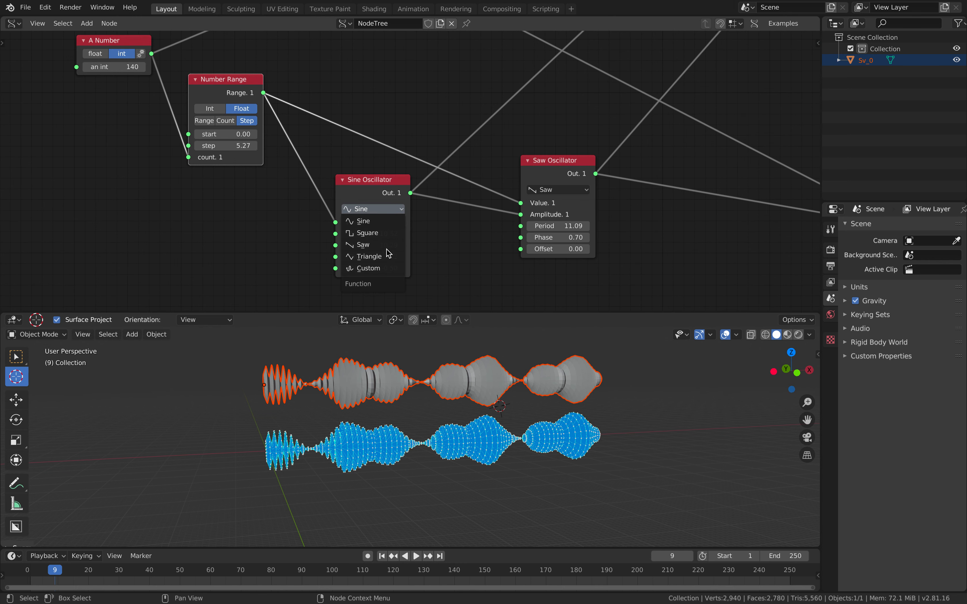
{"action": "left_click", "coordinate": [575, 190]}
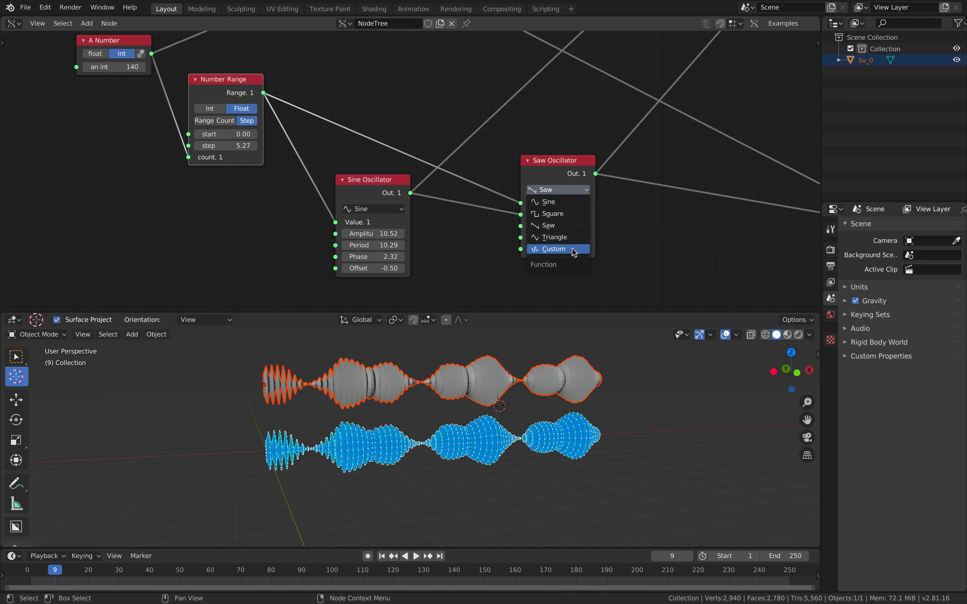
Search the nodes for "noise" and for "turb"
{"action": "middle_click_drag", "start_coordinate": [443, 253], "coordinate": [454, 234]}
{"action": "key", "text": "alt+space"}
{"action": "type", "text": "noise"}
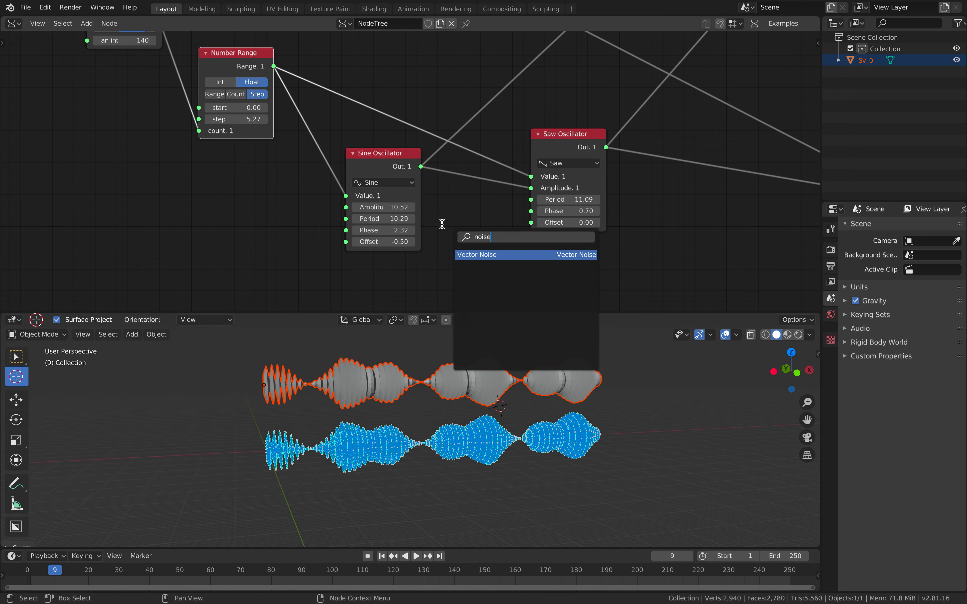
{"action": "key", "text": "Escape"}
{"action": "key", "text": "alt+space"}
{"action": "type", "text": "turb"}
{"action": "key", "text": "Escape"}
Examine the waveform viewer's graph, the baked and previewed lathe shapes, and the complete node setup
{"action": "middle_click_drag", "start_coordinate": [215, 206], "coordinate": [227, 264]}
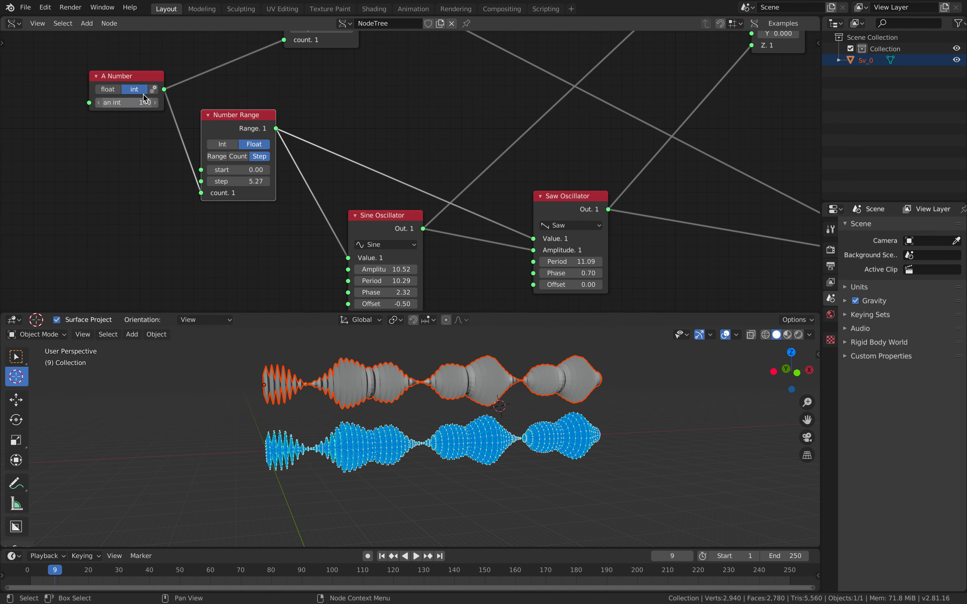
{"action": "mouse_move", "coordinate": [380, 134]}
{"action": "middle_mouse_down"}
{"action": "mouse_move", "coordinate": [500, 162]}
{"action": "mouse_move", "coordinate": [363, 195]}
{"action": "mouse_move", "coordinate": [448, 166]}
{"action": "mouse_move", "coordinate": [414, 181]}
{"action": "mouse_move", "coordinate": [340, 167]}
{"action": "mouse_move", "coordinate": [427, 204]}
{"action": "middle_mouse_up"}
{"action": "scroll", "coordinate": [427, 204], "scroll_direction": "up", "scroll_amount": 5}
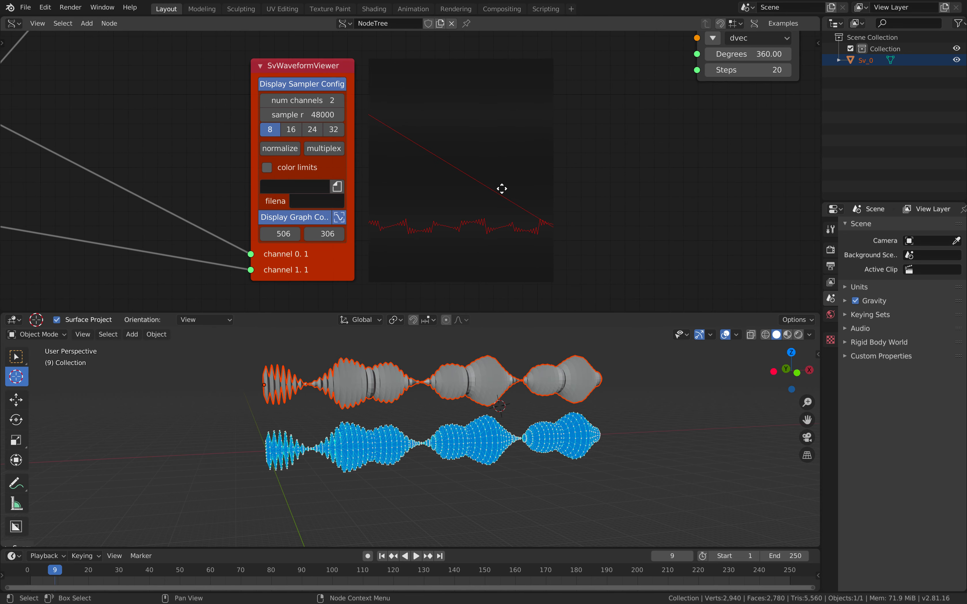
{"action": "middle_click_drag", "start_coordinate": [521, 262], "coordinate": [645, 182]}
{"action": "middle_click_drag", "start_coordinate": [560, 184], "coordinate": [697, 226]}
{"action": "scroll", "coordinate": [408, 221], "scroll_direction": "down", "scroll_amount": 1}
{"action": "middle_click_drag", "start_coordinate": [392, 221], "coordinate": [475, 204]}
{"action": "scroll", "coordinate": [475, 205], "scroll_direction": "down", "scroll_amount": 2}
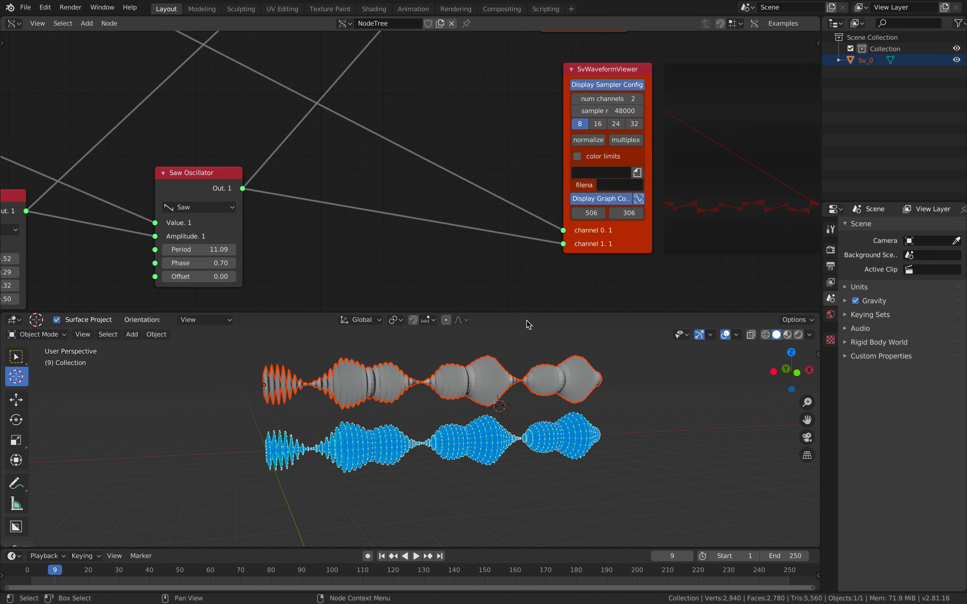
{"action": "middle_click_drag", "start_coordinate": [485, 401], "coordinate": [423, 427]}
{"action": "middle_click_drag", "start_coordinate": [399, 462], "coordinate": [425, 451]}
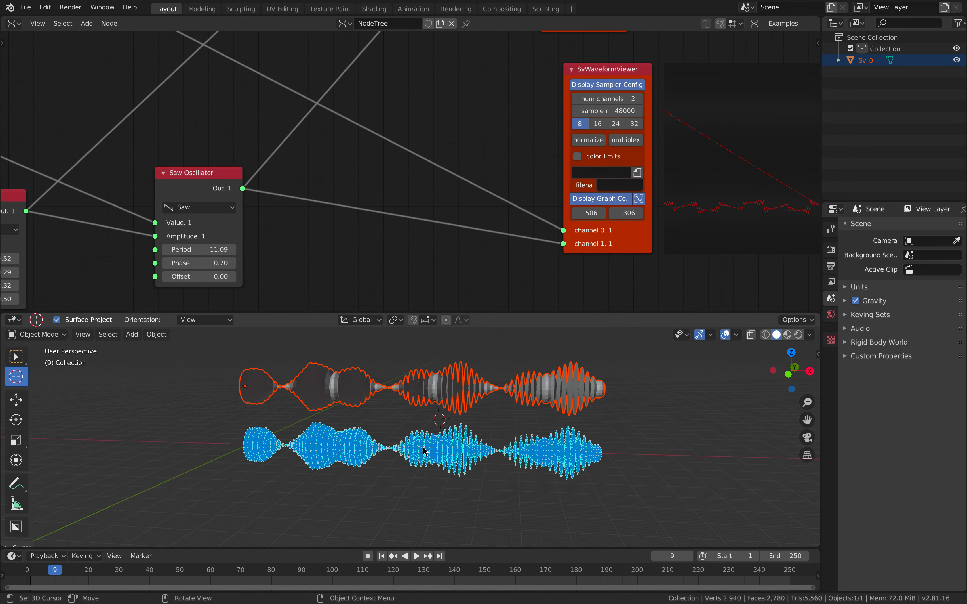
{"action": "middle_click_drag", "start_coordinate": [600, 263], "coordinate": [435, 228]}
{"action": "scroll", "coordinate": [435, 228], "scroll_direction": "down", "scroll_amount": 5}
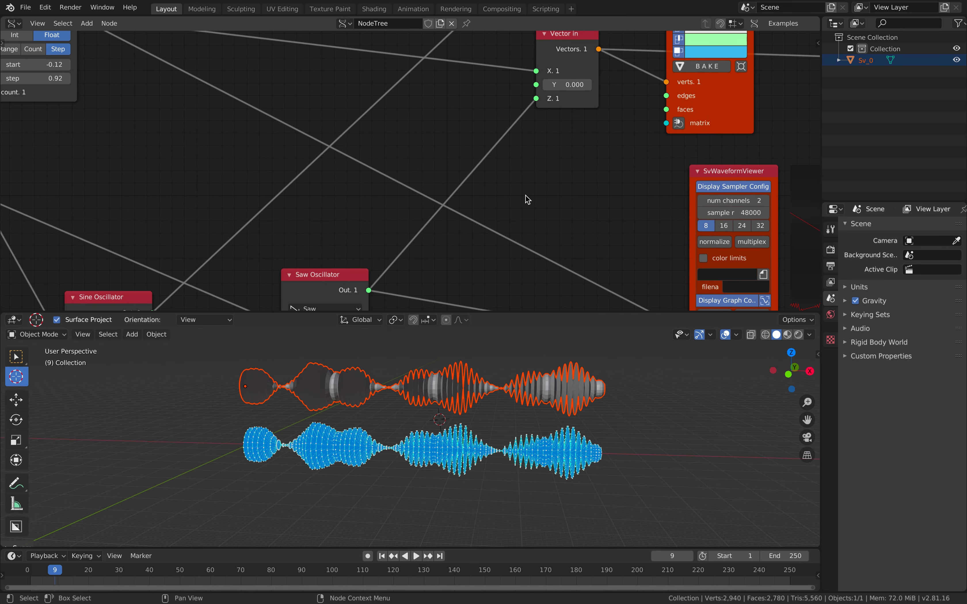
{"action": "middle_click_drag", "start_coordinate": [503, 192], "coordinate": [435, 187]}
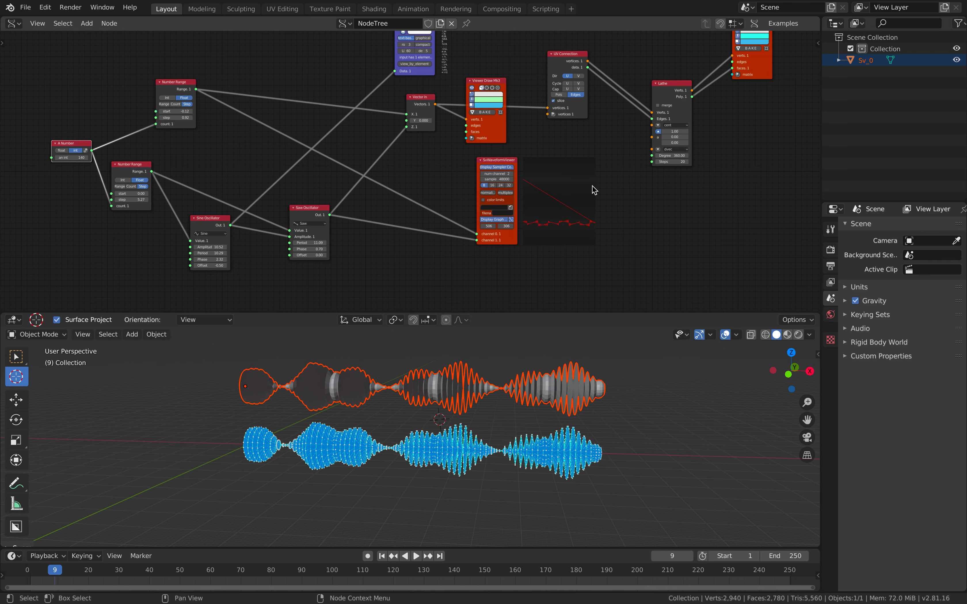
{"action": "middle_click_drag", "start_coordinate": [613, 194], "coordinate": [567, 213]}
{"action": "middle_click_drag", "start_coordinate": [513, 396], "coordinate": [516, 400]}
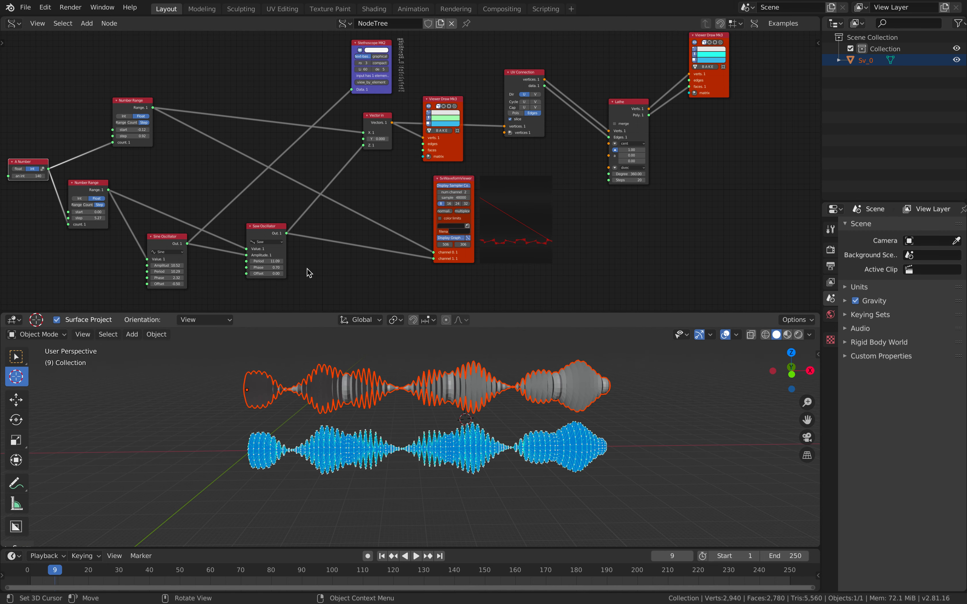
Shift the Sine Oscillator and the SvWaveformViewer nodes slightly to the left in the node layout
{"action": "scroll", "coordinate": [463, 266], "scroll_direction": "left", "scroll_amount": 3, "text": "ctrl"}
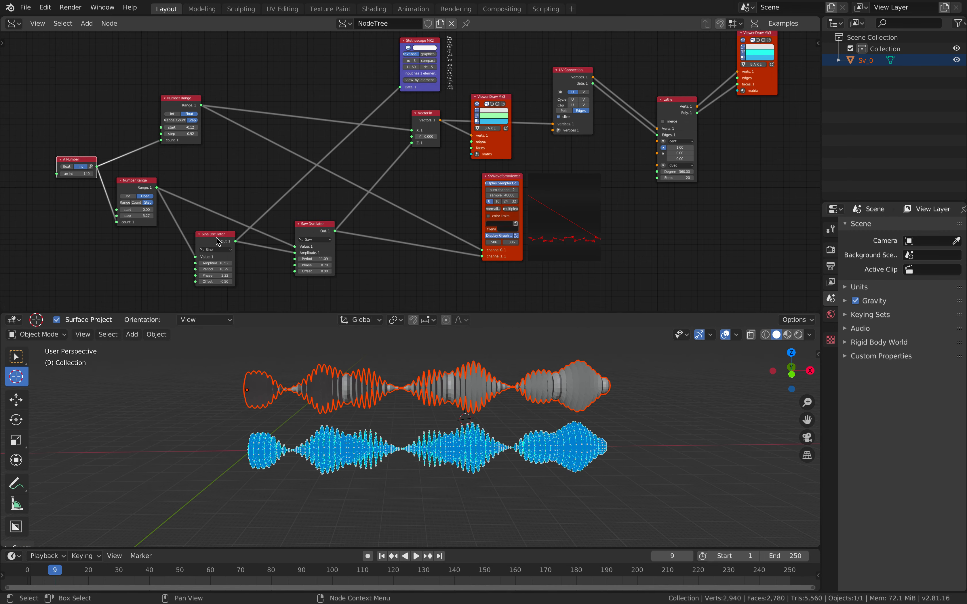
{"action": "left_click_drag", "start_coordinate": [207, 237], "coordinate": [200, 236]}
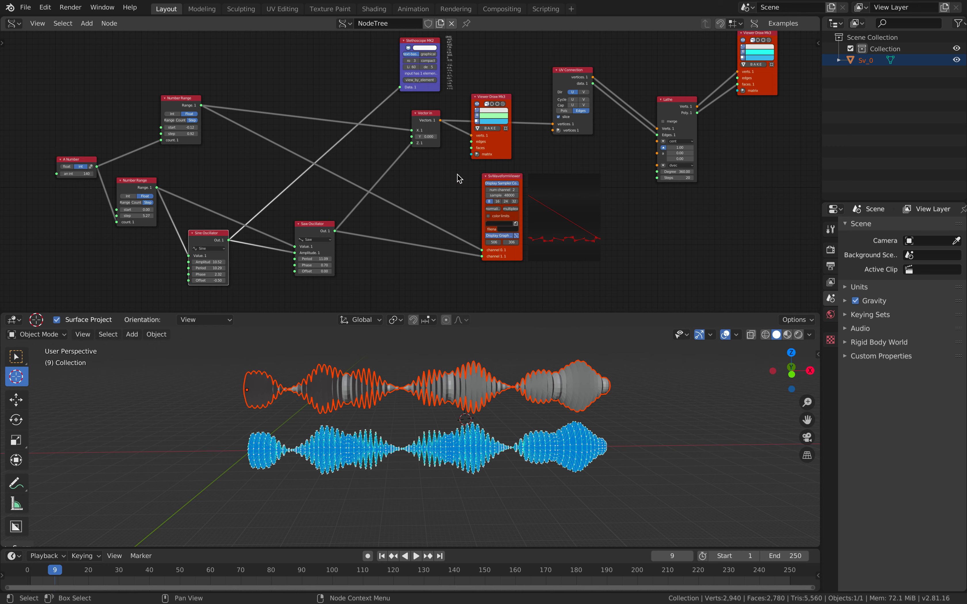
{"action": "left_click_drag", "start_coordinate": [501, 179], "coordinate": [484, 178]}
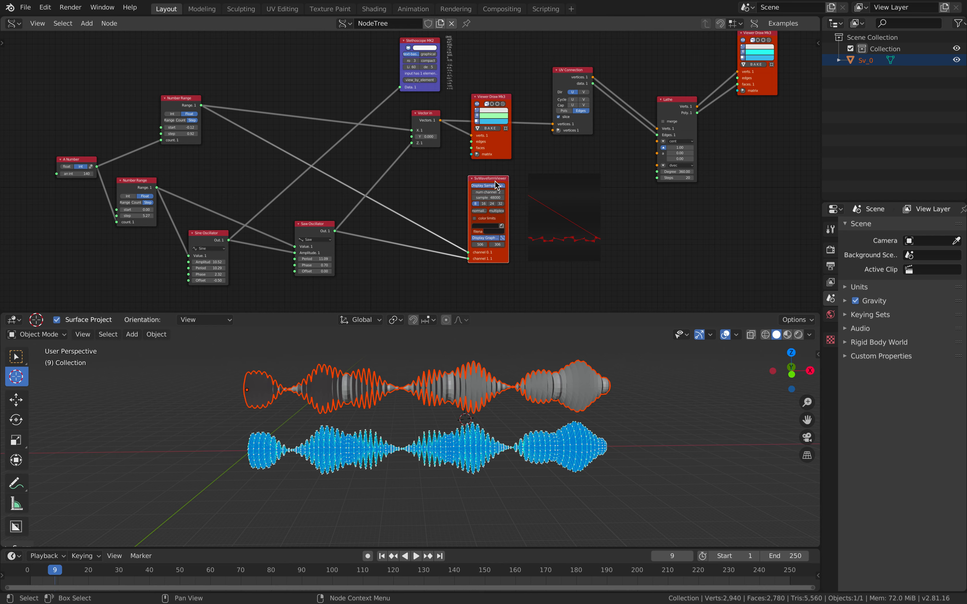
{"action": "middle_click_drag", "start_coordinate": [528, 368], "coordinate": [494, 382]}
{"action": "scroll", "coordinate": [438, 374], "scroll_direction": "up", "scroll_amount": 2}
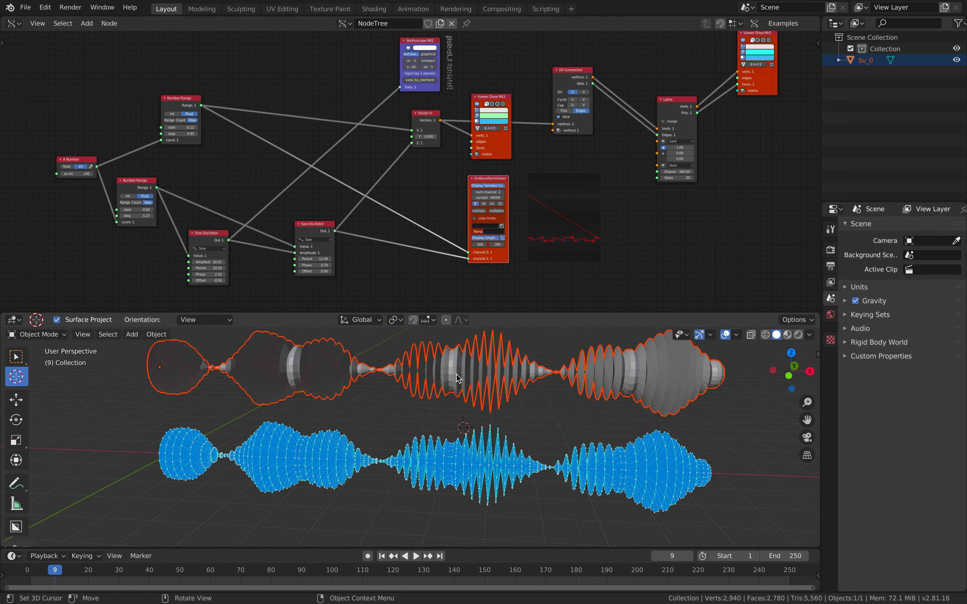
{"action": "scroll", "coordinate": [439, 381], "scroll_direction": "down", "scroll_amount": 1}
{"action": "middle_click_drag", "start_coordinate": [540, 433], "coordinate": [521, 447]}
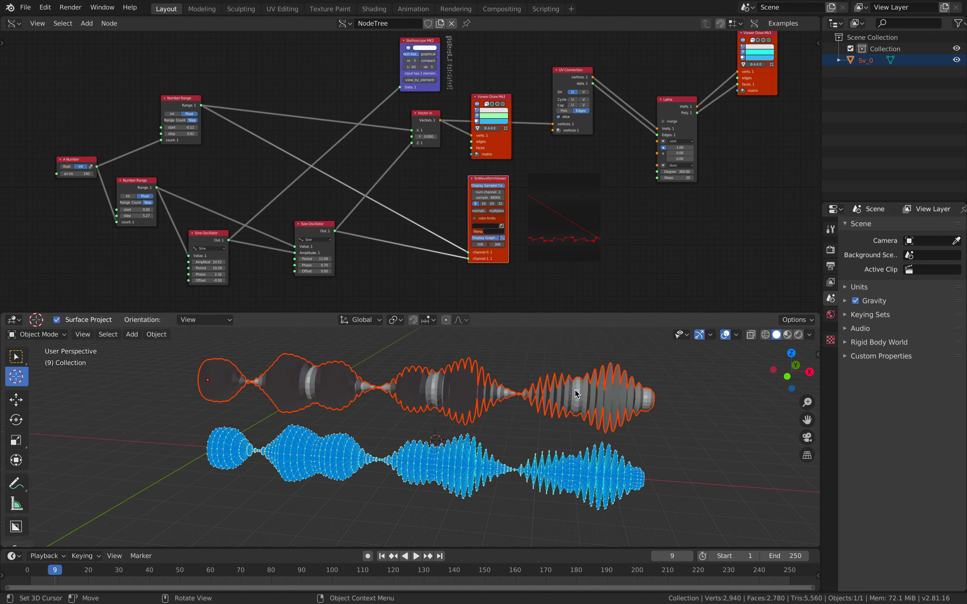
{"action": "middle_click_drag", "start_coordinate": [644, 256], "coordinate": [625, 244]}
{"action": "mouse_move", "coordinate": [579, 399]}
{"action": "middle_mouse_down"}
{"action": "mouse_move", "coordinate": [579, 386]}
{"action": "mouse_move", "coordinate": [574, 394]}
{"action": "middle_mouse_up"}
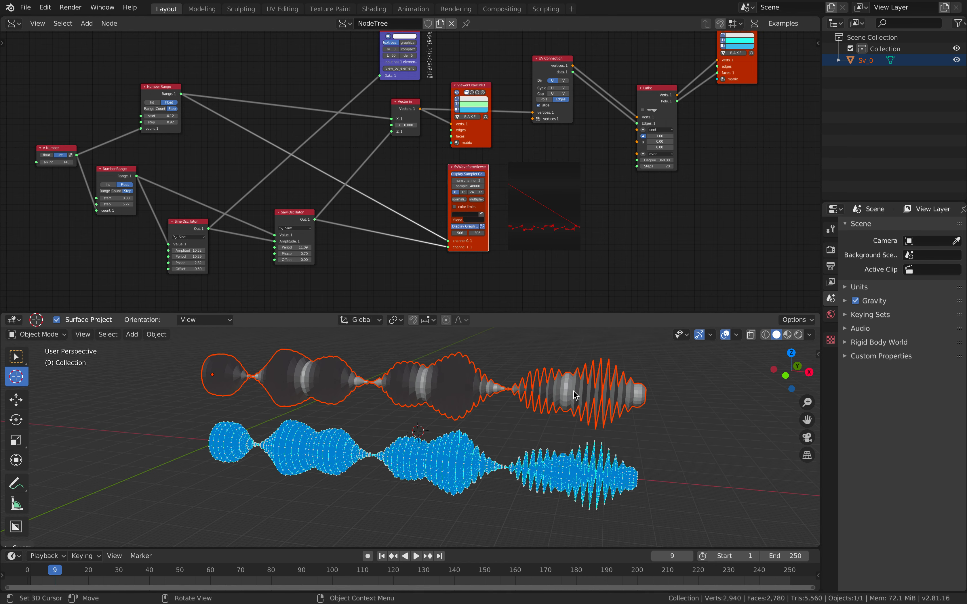